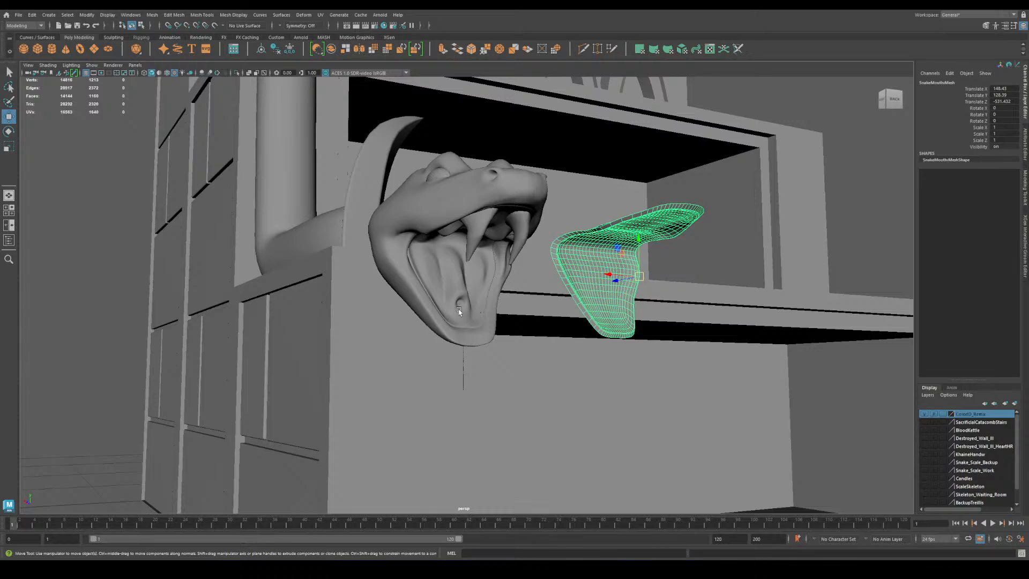
Switch to SculptGL in the browser and try symmetric brush strokes on the sphere, undoing the last action.
{"action": "mouse_move", "coordinate": [174, 574]}
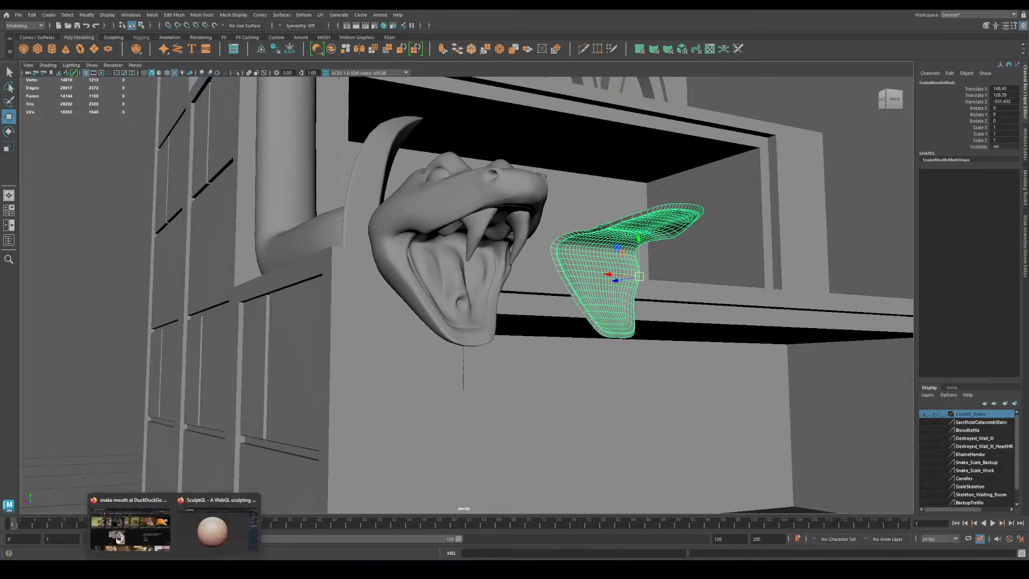
{"action": "left_click", "coordinate": [204, 514]}
{"action": "left_click", "coordinate": [138, 25]}
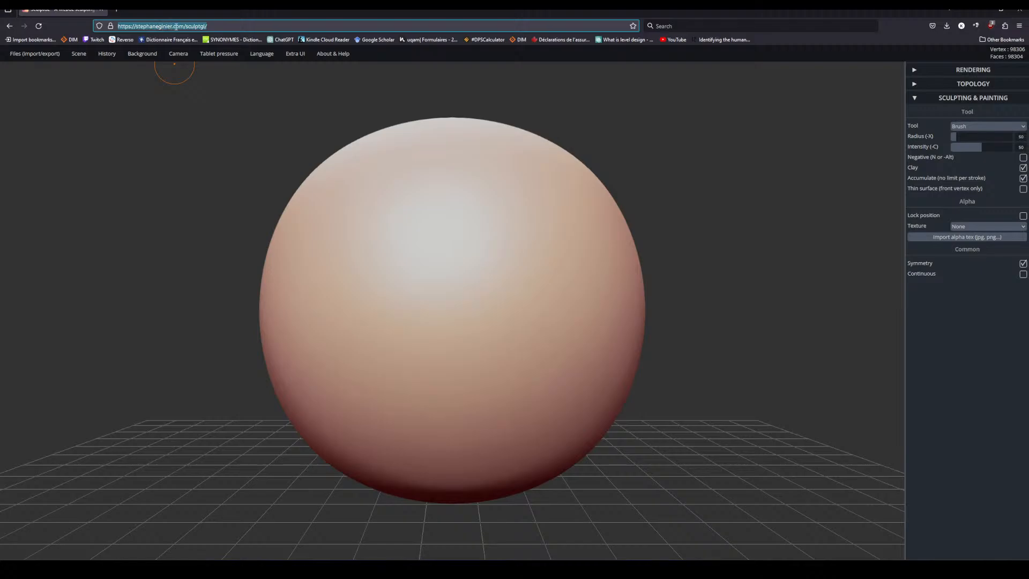
{"action": "mouse_move", "coordinate": [395, 275]}
{"action": "left_mouse_down"}
{"action": "mouse_move", "coordinate": [410, 282]}
{"action": "mouse_move", "coordinate": [453, 368]}
{"action": "mouse_move", "coordinate": [582, 325]}
{"action": "mouse_move", "coordinate": [381, 295]}
{"action": "mouse_move", "coordinate": [453, 418]}
{"action": "mouse_move", "coordinate": [416, 343]}
{"action": "left_mouse_up"}
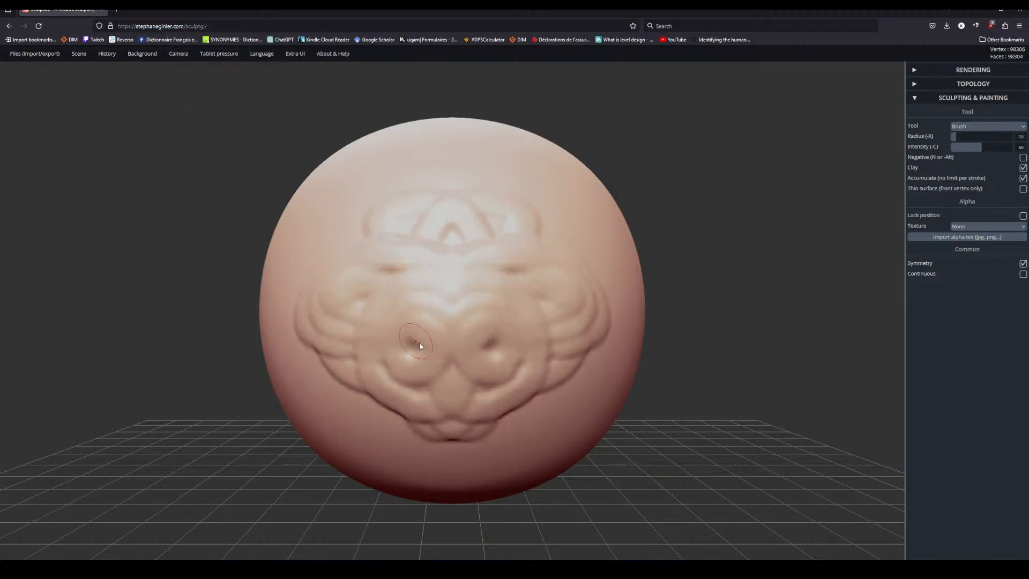
{"action": "mouse_move", "coordinate": [661, 387]}
{"action": "left_mouse_down"}
{"action": "mouse_move", "coordinate": [805, 391]}
{"action": "mouse_move", "coordinate": [690, 382]}
{"action": "left_mouse_up"}
{"action": "key", "text": "ctrl+z"}
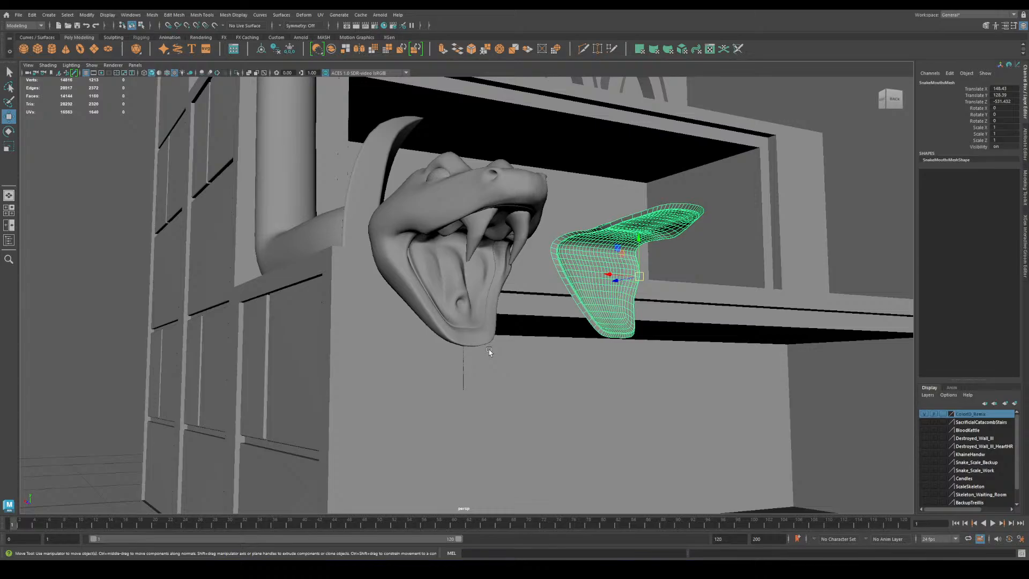
Return to Maya and examine the snake head, the separate mouth mesh and the stepped stair model from several angles.
{"action": "right_click_drag", "start_coordinate": [554, 372], "coordinate": [315, 321], "text": "alt"}
{"action": "left_click_drag", "start_coordinate": [314, 322], "coordinate": [319, 333], "text": "alt"}
{"action": "right_click_drag", "start_coordinate": [319, 332], "coordinate": [350, 384], "text": "alt"}
{"action": "left_click_drag", "start_coordinate": [350, 384], "coordinate": [339, 351], "text": "alt"}
{"action": "right_click_drag", "start_coordinate": [338, 351], "coordinate": [364, 398], "text": "alt"}
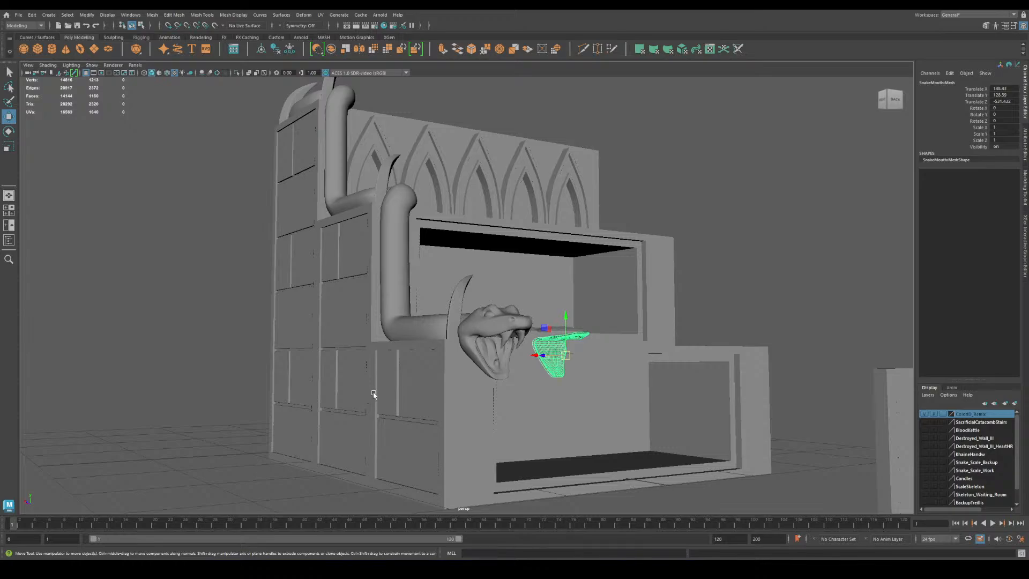
{"action": "right_click_drag", "start_coordinate": [379, 370], "coordinate": [505, 454], "text": "alt"}
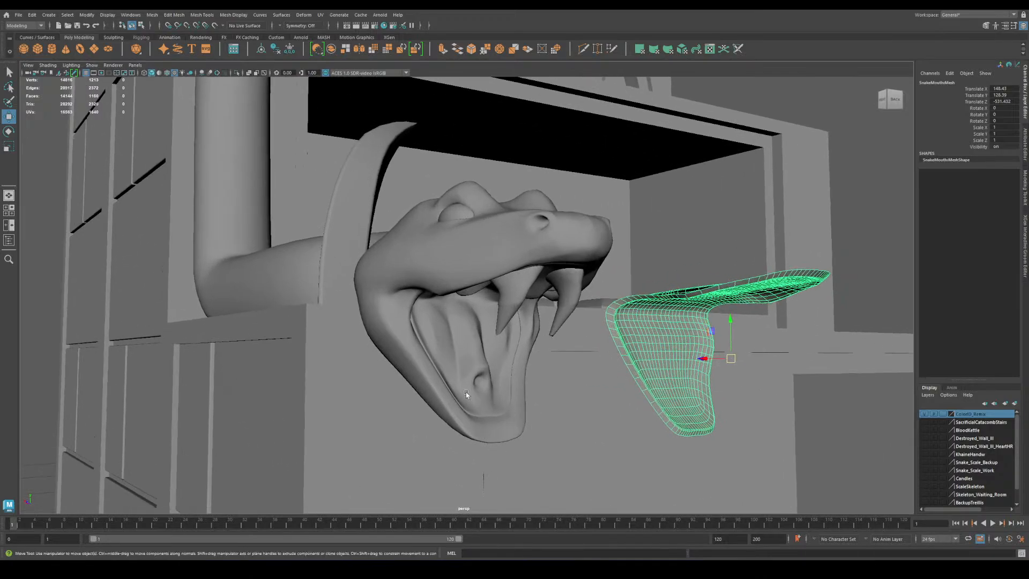
{"action": "right_click_drag", "start_coordinate": [589, 433], "coordinate": [516, 384], "text": "alt"}
{"action": "left_click_drag", "start_coordinate": [515, 383], "coordinate": [528, 407], "text": "alt"}
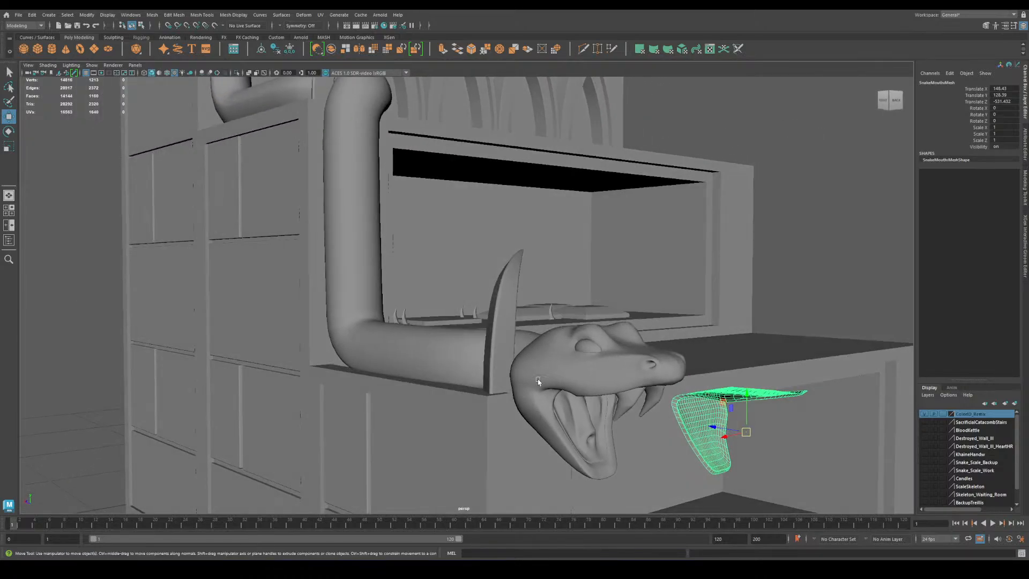
{"action": "right_click_drag", "start_coordinate": [485, 395], "coordinate": [374, 305], "text": "alt"}
{"action": "left_click_drag", "start_coordinate": [341, 191], "coordinate": [347, 262], "text": "alt"}
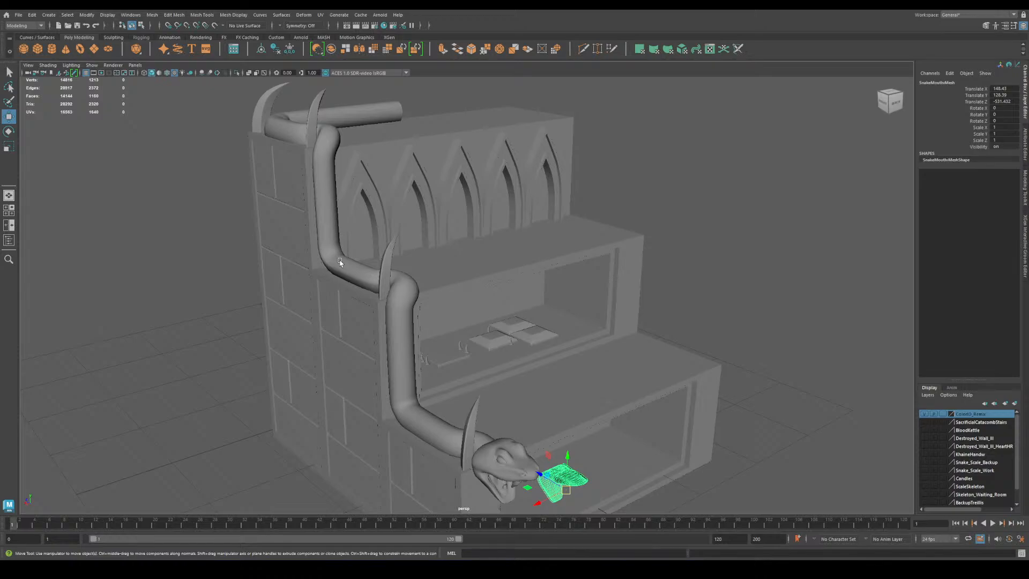
{"action": "left_click_drag", "start_coordinate": [344, 290], "coordinate": [357, 290], "text": "alt"}
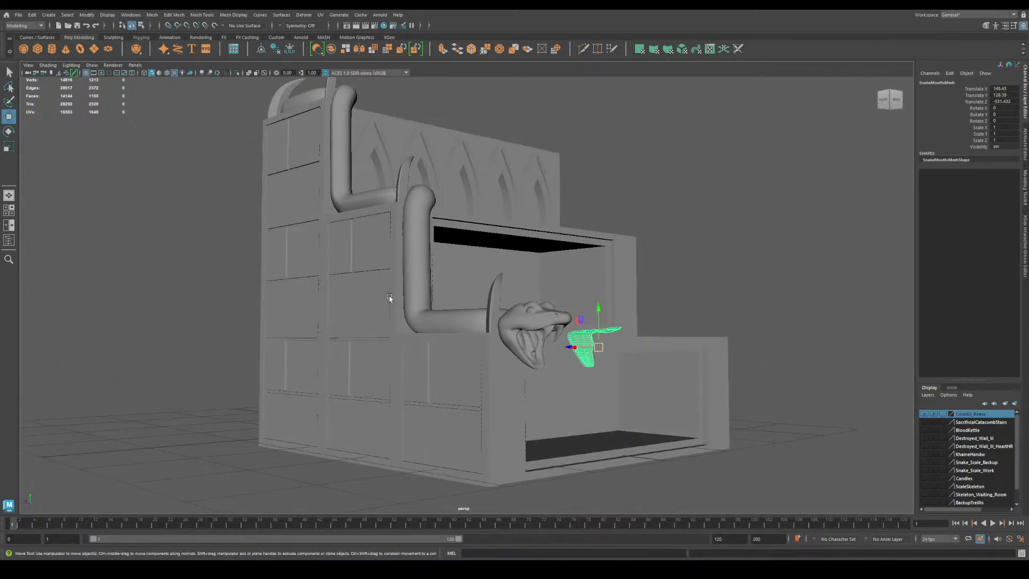
{"action": "mouse_move", "coordinate": [356, 298]}
{"action": "left_mouse_down", "text": "alt"}
{"action": "mouse_move", "coordinate": [385, 312]}
{"action": "mouse_move", "coordinate": [348, 310]}
{"action": "left_mouse_up", "text": "alt"}
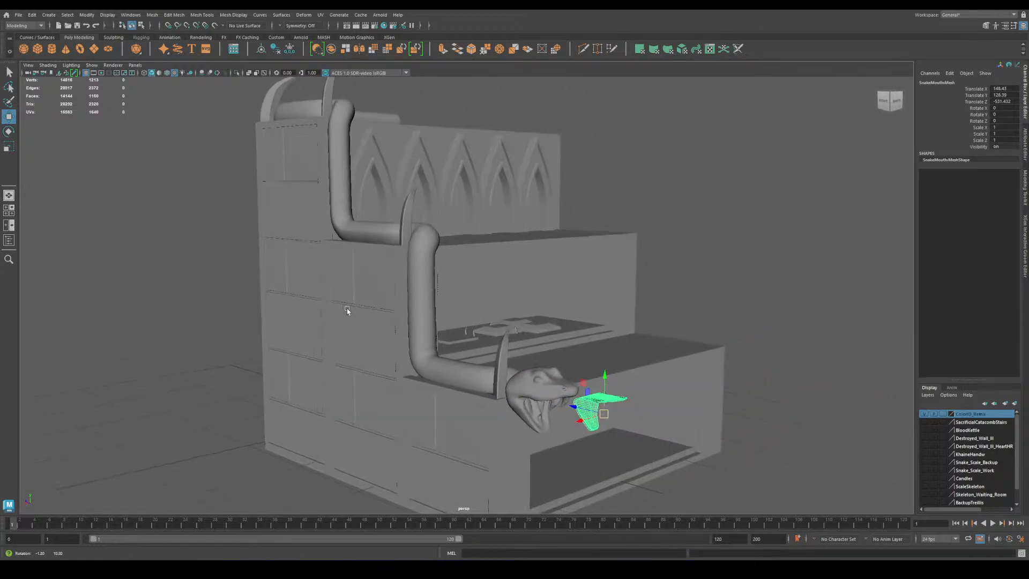
Open the scene file Warcry Video Demo 04.mb from the Work Folder.
{"action": "left_click", "coordinate": [19, 15]}
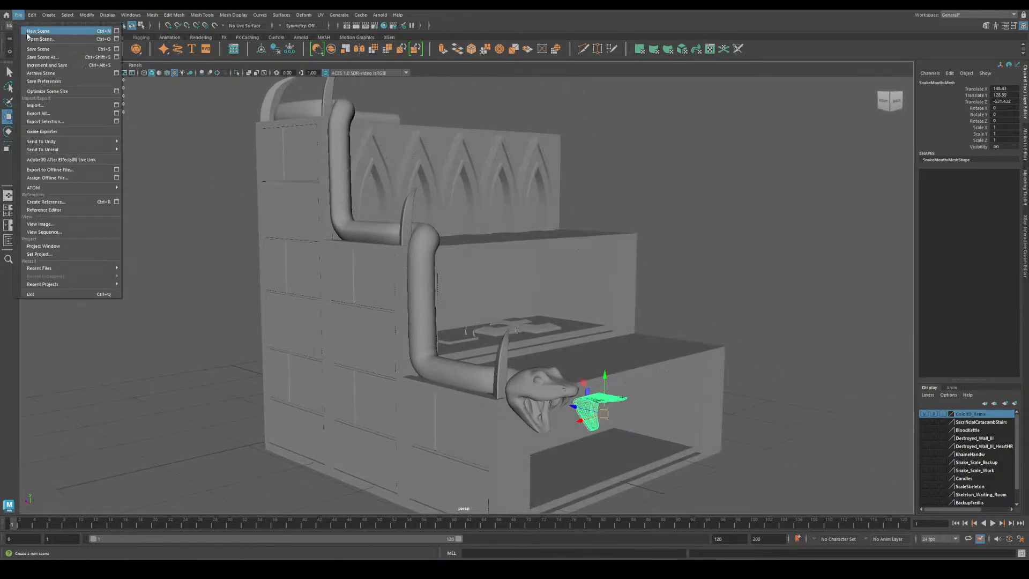
{"action": "left_click", "coordinate": [33, 37]}
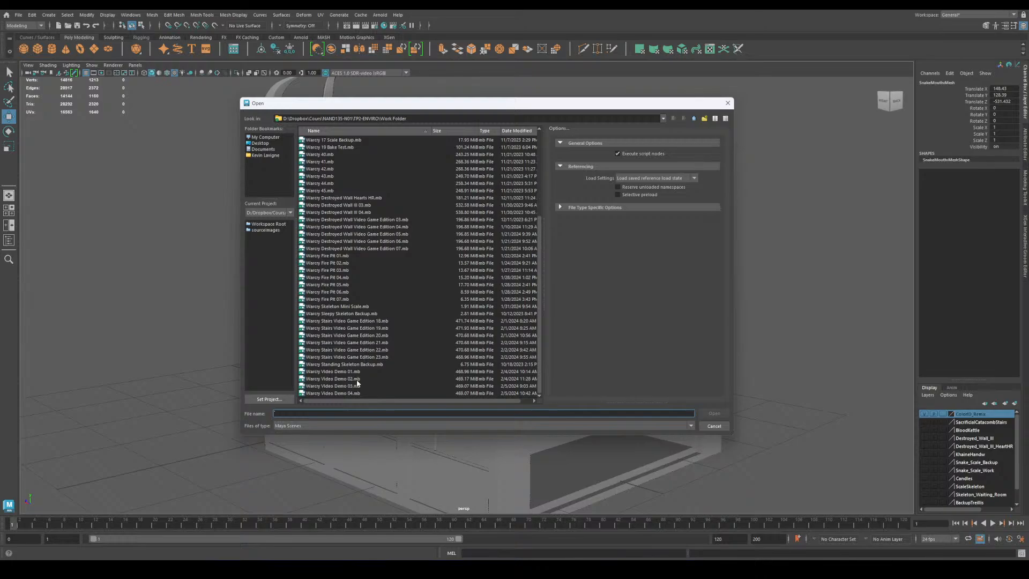
{"action": "left_click", "coordinate": [350, 393]}
{"action": "left_click", "coordinate": [714, 414]}
{"action": "left_click", "coordinate": [515, 289]}
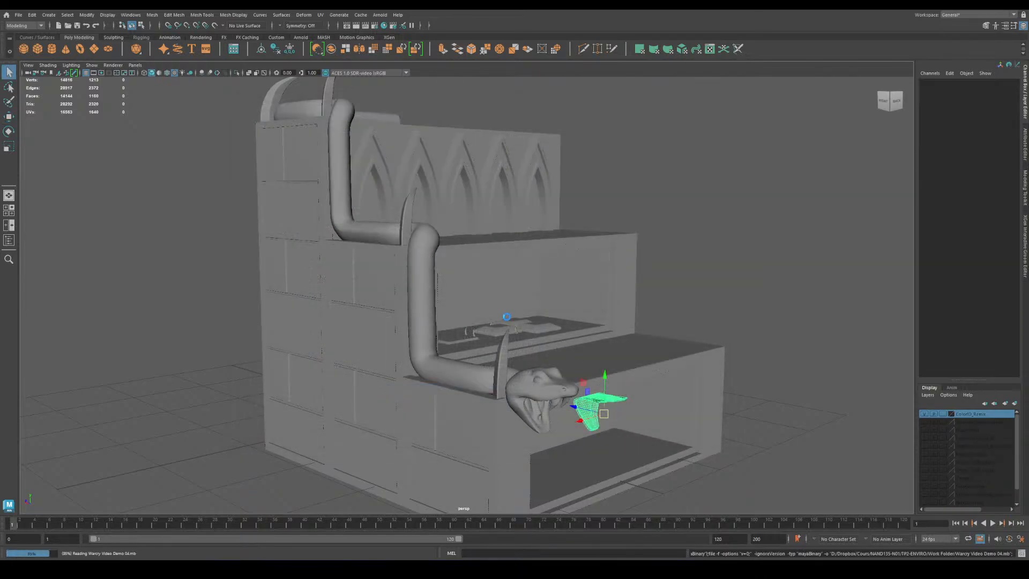
{"action": "left_click", "coordinate": [514, 294]}
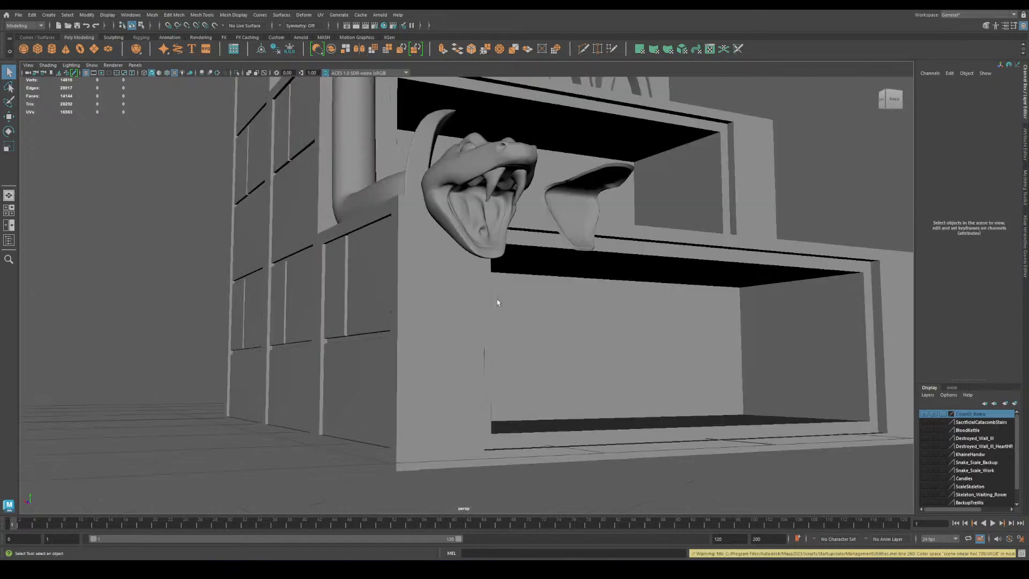
Check the SacrificialCatacombStairs layer's contents by showing and hiding it, and make the ColorID_Remix layer visible.
{"action": "left_click_drag", "start_coordinate": [545, 272], "coordinate": [603, 307], "text": "alt"}
{"action": "right_click_drag", "start_coordinate": [603, 307], "coordinate": [340, 251], "text": "alt"}
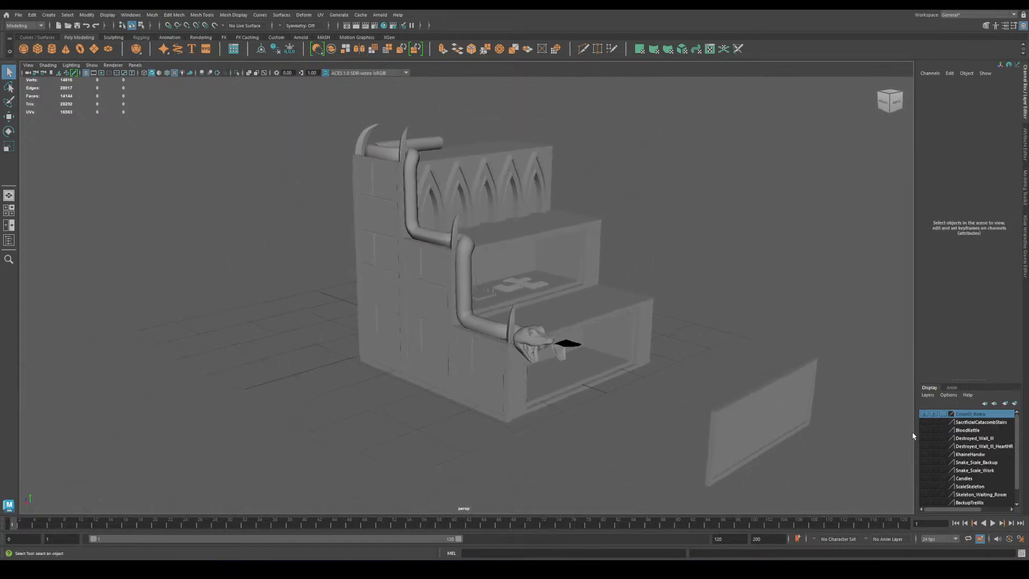
{"action": "left_click", "coordinate": [924, 422]}
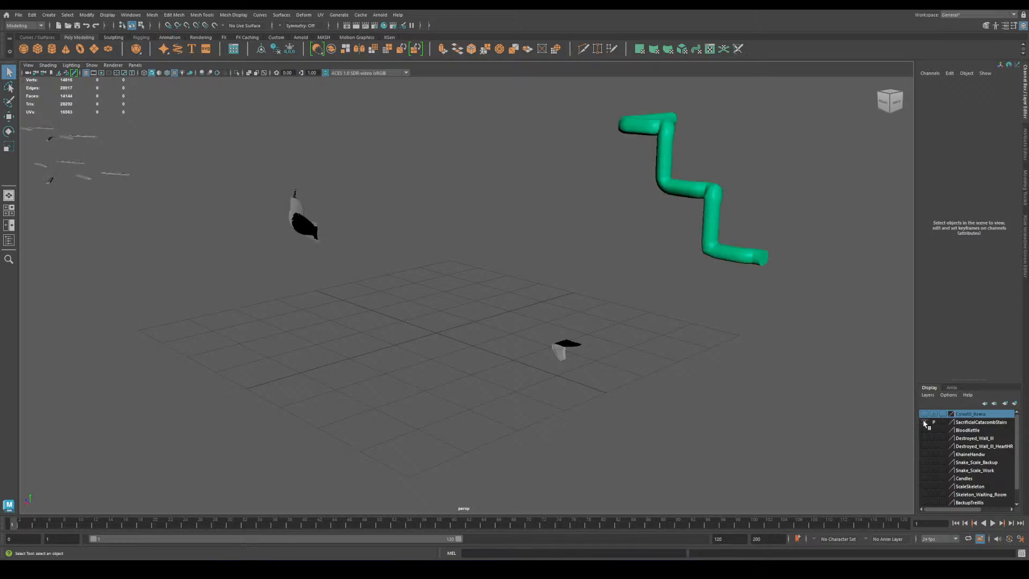
{"action": "left_click", "coordinate": [924, 422]}
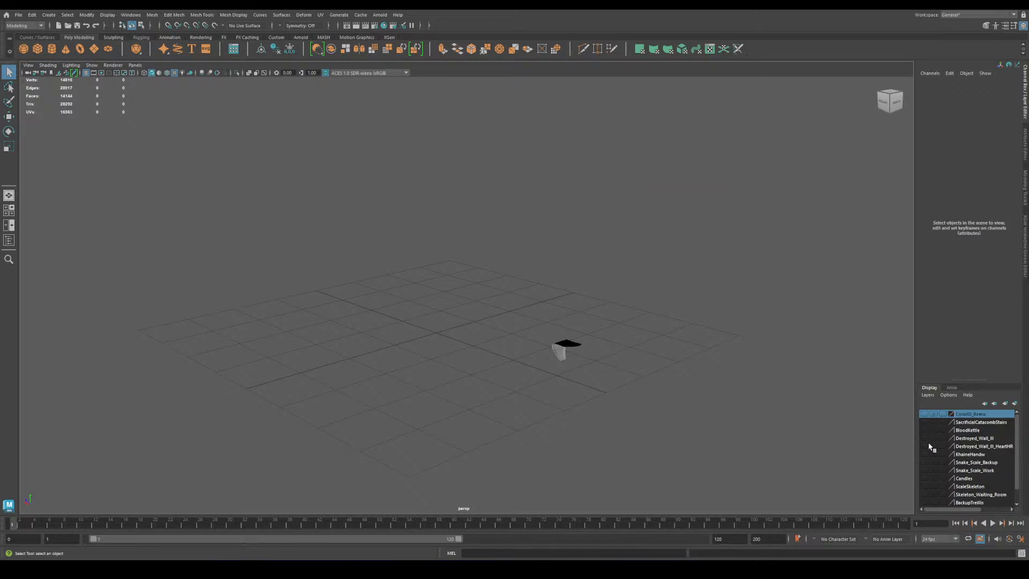
{"action": "left_click", "coordinate": [924, 414]}
Open the scene file Warcry Video Demo 03.mb from the Work Folder.
{"action": "left_click", "coordinate": [18, 14]}
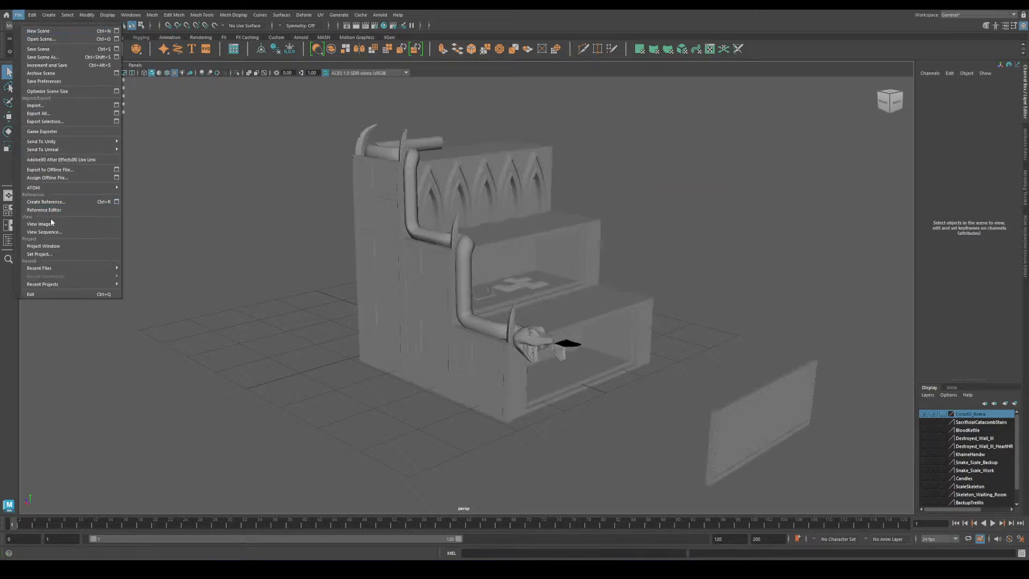
{"action": "left_click", "coordinate": [41, 32]}
{"action": "scroll", "coordinate": [356, 361], "scroll_direction": "down", "scroll_amount": 6}
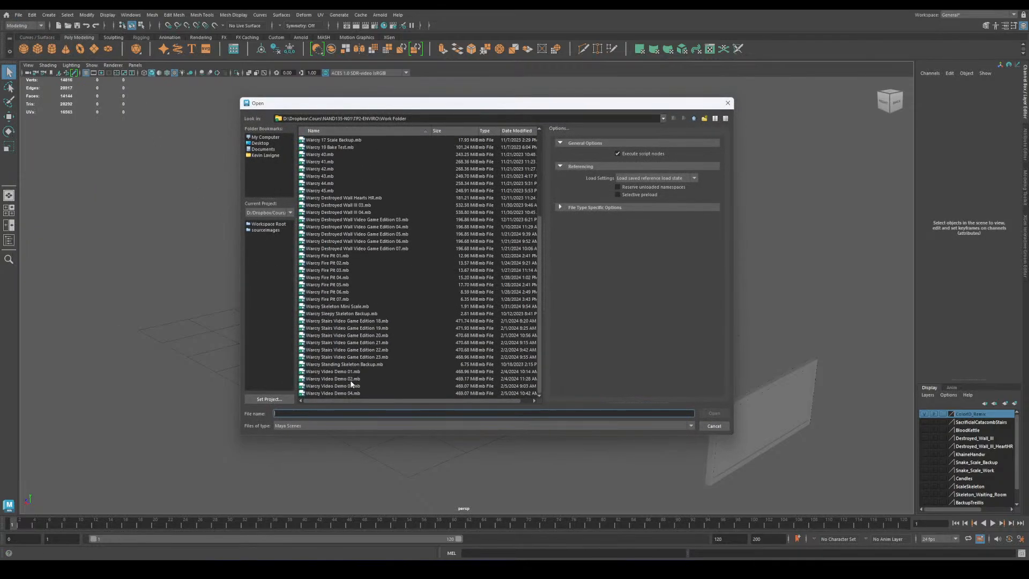
{"action": "left_click", "coordinate": [354, 386]}
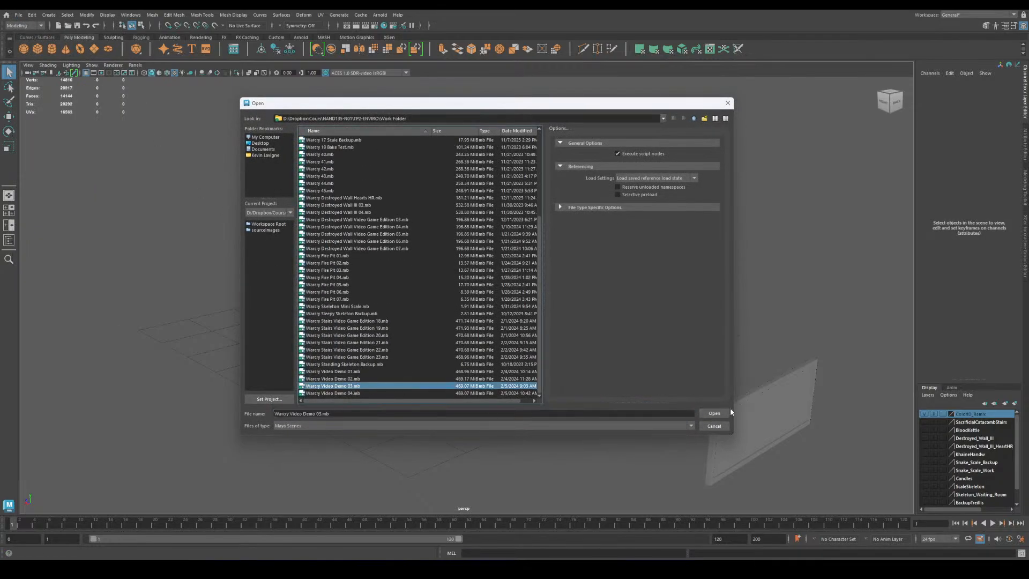
{"action": "left_click", "coordinate": [716, 414]}
{"action": "left_click", "coordinate": [515, 289]}
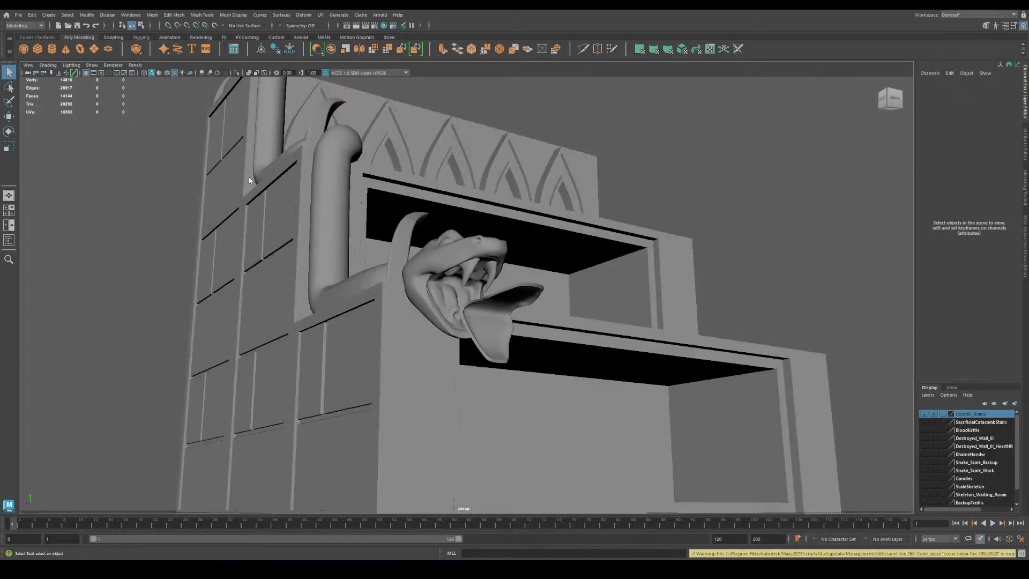
Open the scene file Warcry Video Demo 02.mb from the Work Folder.
{"action": "left_click", "coordinate": [18, 14]}
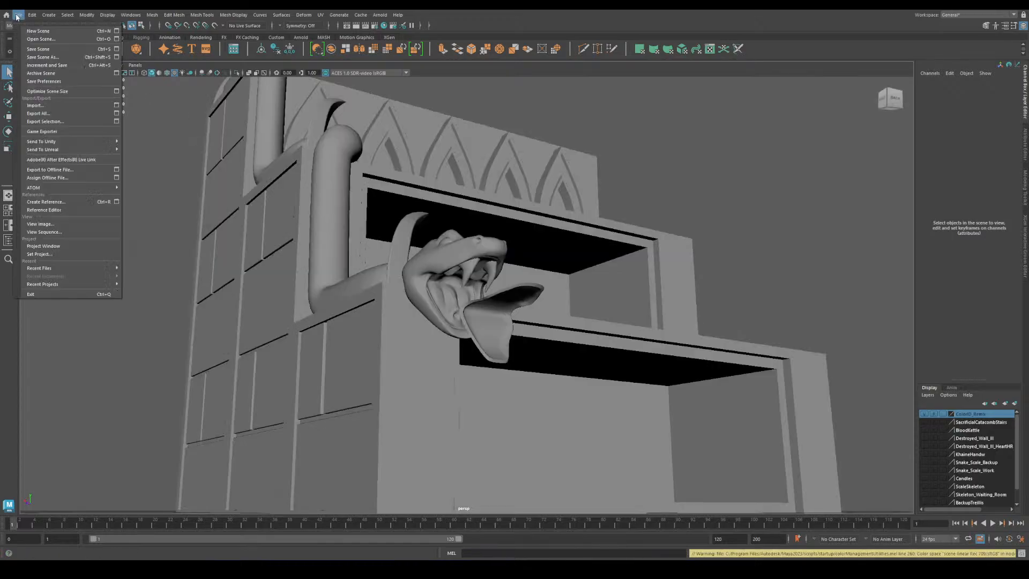
{"action": "left_click", "coordinate": [37, 34]}
{"action": "left_click", "coordinate": [333, 378]}
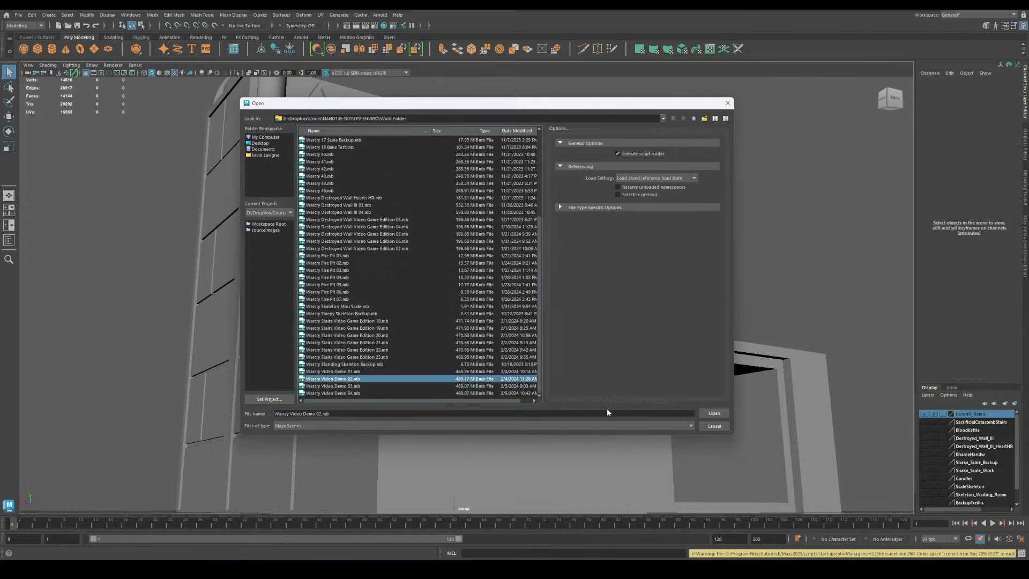
{"action": "left_click", "coordinate": [714, 414]}
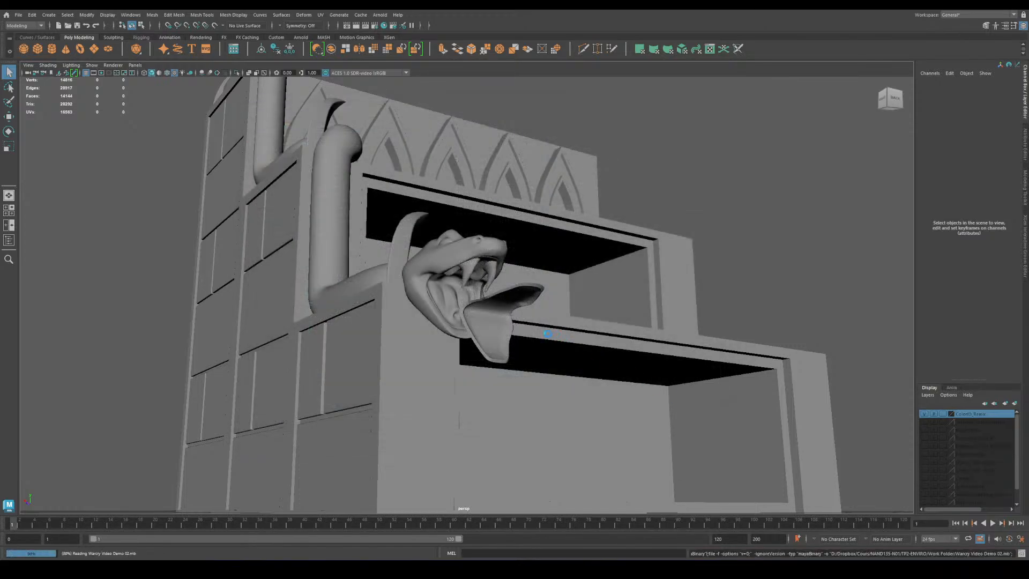
{"action": "left_click", "coordinate": [516, 296]}
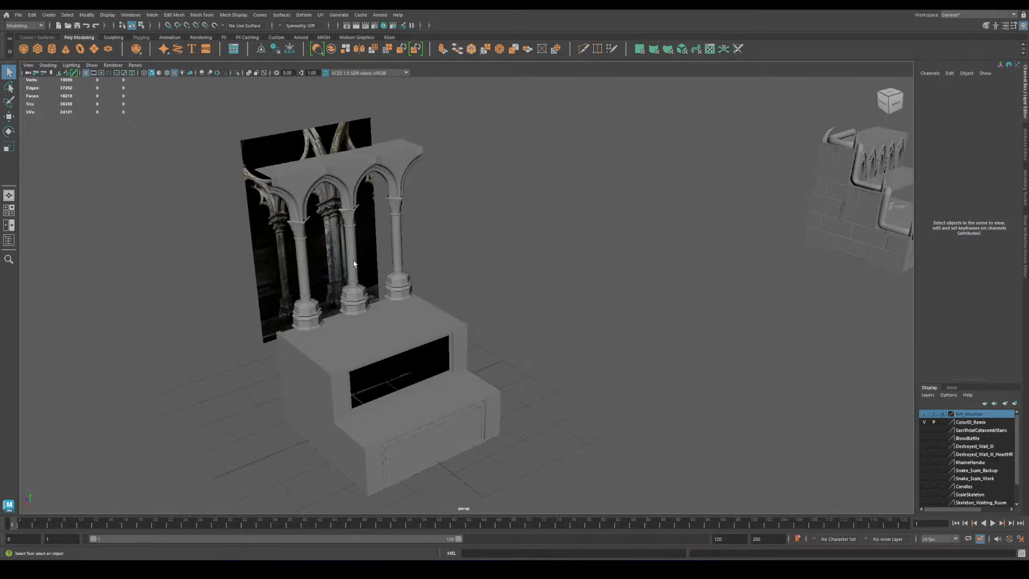
Select the arched column mesh and examine its arches and capitals against the gothic reference image behind it.
{"action": "left_click", "coordinate": [354, 268]}
{"action": "key", "text": "f"}
{"action": "right_click_drag", "start_coordinate": [379, 296], "coordinate": [537, 381], "text": "alt"}
{"action": "left_click_drag", "start_coordinate": [396, 334], "coordinate": [385, 307], "text": "alt"}
{"action": "middle_click_drag", "start_coordinate": [385, 307], "coordinate": [482, 351], "text": "alt"}
{"action": "right_click_drag", "start_coordinate": [456, 351], "coordinate": [524, 383], "text": "alt"}
{"action": "left_click_drag", "start_coordinate": [524, 384], "coordinate": [482, 358], "text": "alt"}
{"action": "middle_click_drag", "start_coordinate": [483, 359], "coordinate": [637, 386], "text": "alt"}
{"action": "right_click_drag", "start_coordinate": [637, 386], "coordinate": [565, 372], "text": "alt"}
{"action": "left_click_drag", "start_coordinate": [564, 371], "coordinate": [528, 365], "text": "alt"}
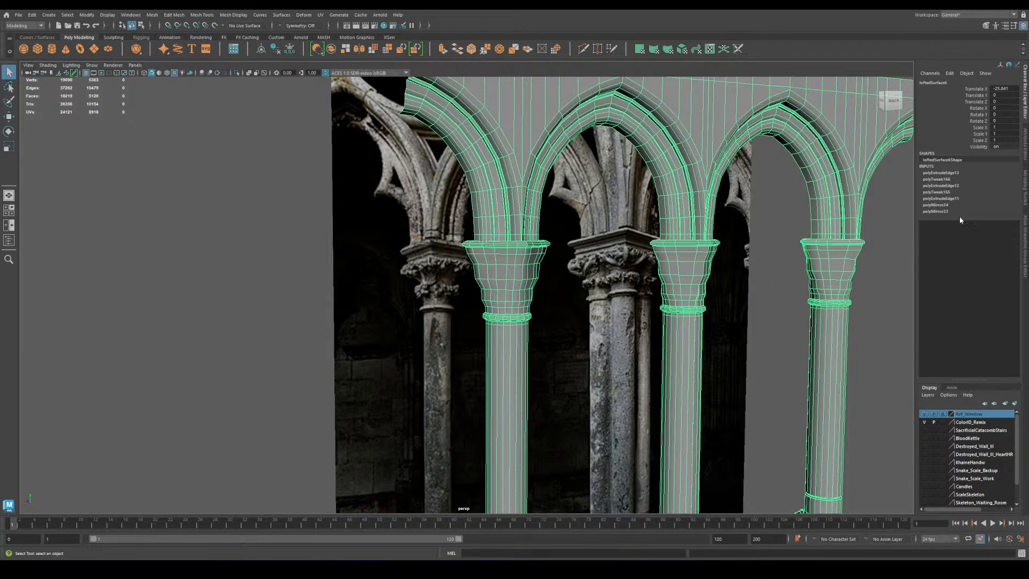
{"action": "scroll", "coordinate": [729, 249], "scroll_direction": "down", "scroll_amount": 3}
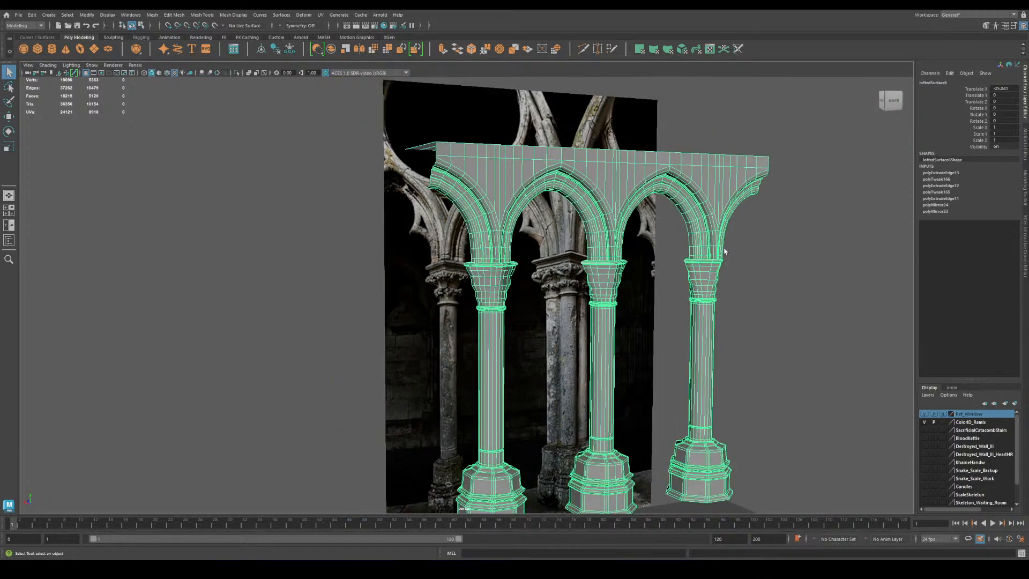
{"action": "scroll", "coordinate": [695, 279], "scroll_direction": "down", "scroll_amount": 3}
{"action": "scroll", "coordinate": [534, 282], "scroll_direction": "up", "scroll_amount": 5}
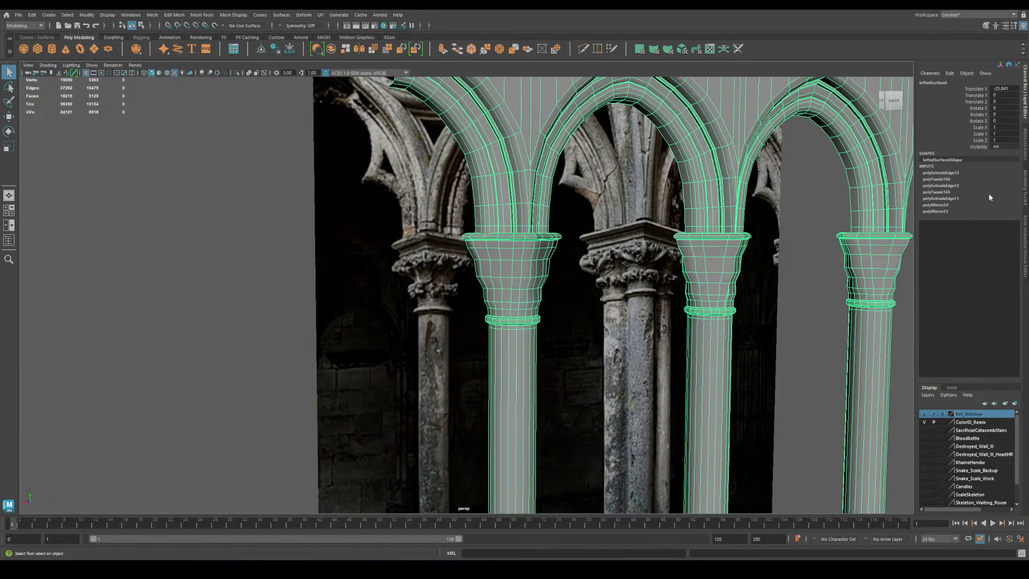
Select all faces of the first column's capital and try to move them out of the column toward the second one.
{"action": "left_click", "coordinate": [1025, 180]}
{"action": "left_click", "coordinate": [988, 93]}
{"action": "left_click", "coordinate": [498, 295]}
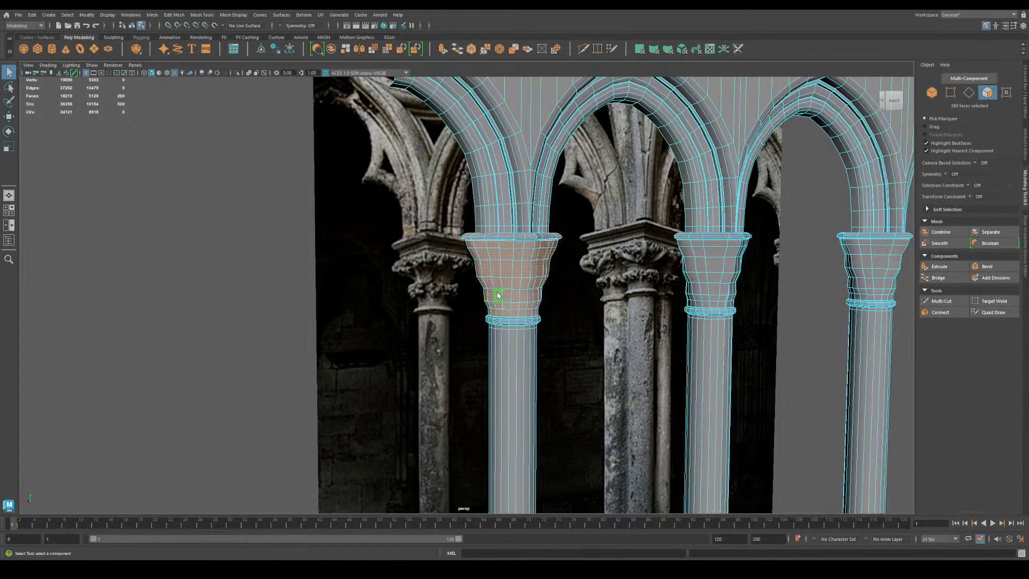
{"action": "left_click_drag", "start_coordinate": [435, 301], "coordinate": [450, 312], "text": "alt"}
{"action": "key", "text": "w"}
{"action": "scroll", "coordinate": [535, 402], "scroll_direction": "up", "scroll_amount": 4}
{"action": "right_click_drag", "start_coordinate": [535, 402], "coordinate": [523, 440], "text": "alt"}
{"action": "middle_click_drag", "start_coordinate": [522, 440], "coordinate": [506, 381], "text": "alt"}
{"action": "right_click_drag", "start_coordinate": [515, 312], "coordinate": [343, 292], "text": "alt"}
{"action": "mouse_move", "coordinate": [335, 290]}
{"action": "left_mouse_down", "text": "alt"}
{"action": "mouse_move", "coordinate": [315, 281]}
{"action": "mouse_move", "coordinate": [346, 277]}
{"action": "left_mouse_up", "text": "alt"}
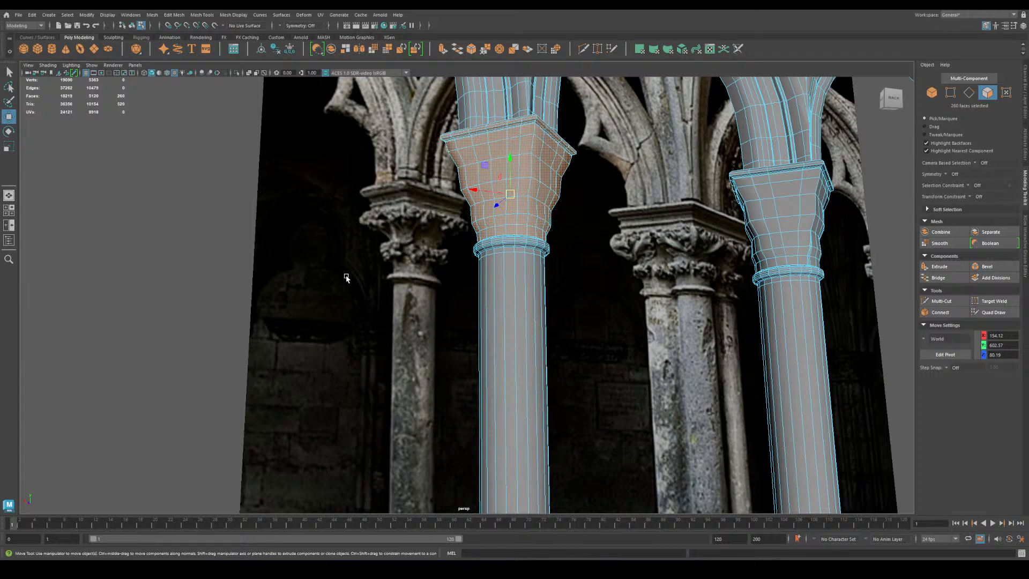
{"action": "right_click_drag", "start_coordinate": [636, 328], "coordinate": [471, 279], "text": "alt"}
{"action": "left_click_drag", "start_coordinate": [472, 278], "coordinate": [492, 371], "text": "alt"}
{"action": "right_click_drag", "start_coordinate": [492, 371], "coordinate": [620, 268], "text": "alt"}
{"action": "middle_click_drag", "start_coordinate": [621, 268], "coordinate": [507, 344], "text": "alt"}
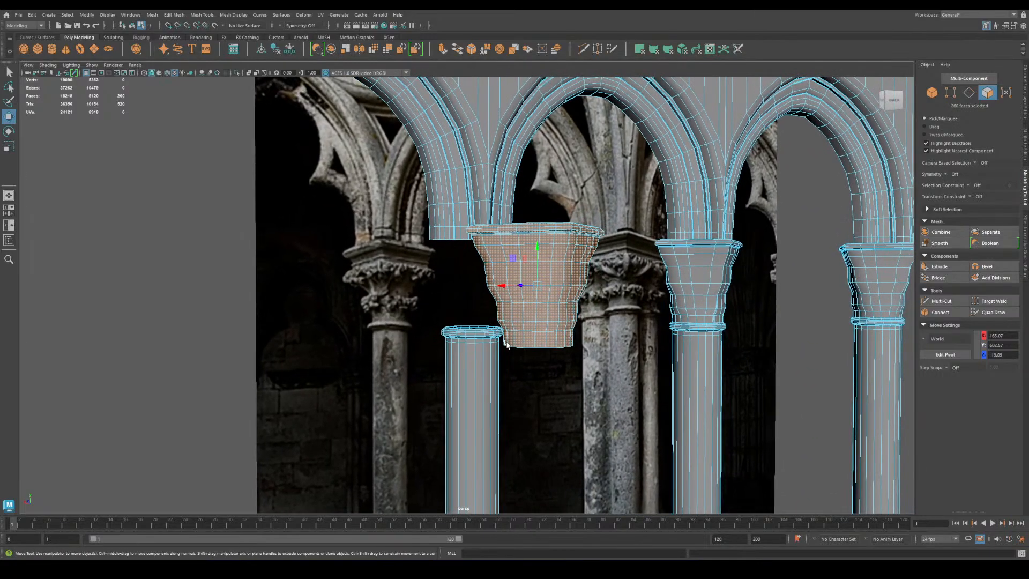
{"action": "right_click_drag", "start_coordinate": [509, 335], "coordinate": [460, 333], "text": "alt"}
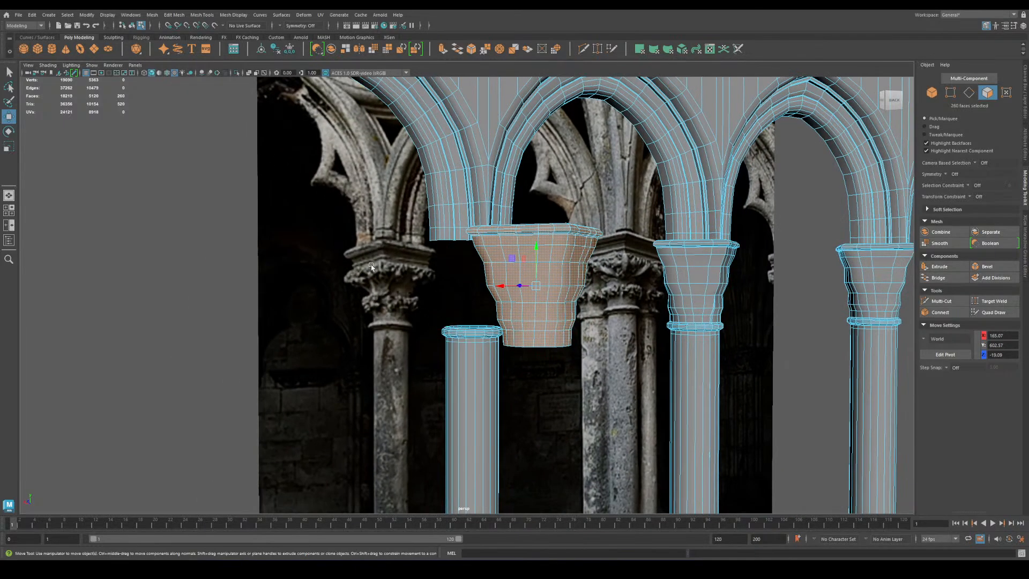
{"action": "right_click_drag", "start_coordinate": [481, 255], "coordinate": [316, 271], "text": "alt"}
Undo the capital faces' move and return to object selection on the arched column mesh.
{"action": "key", "text": "ctrl+z"}
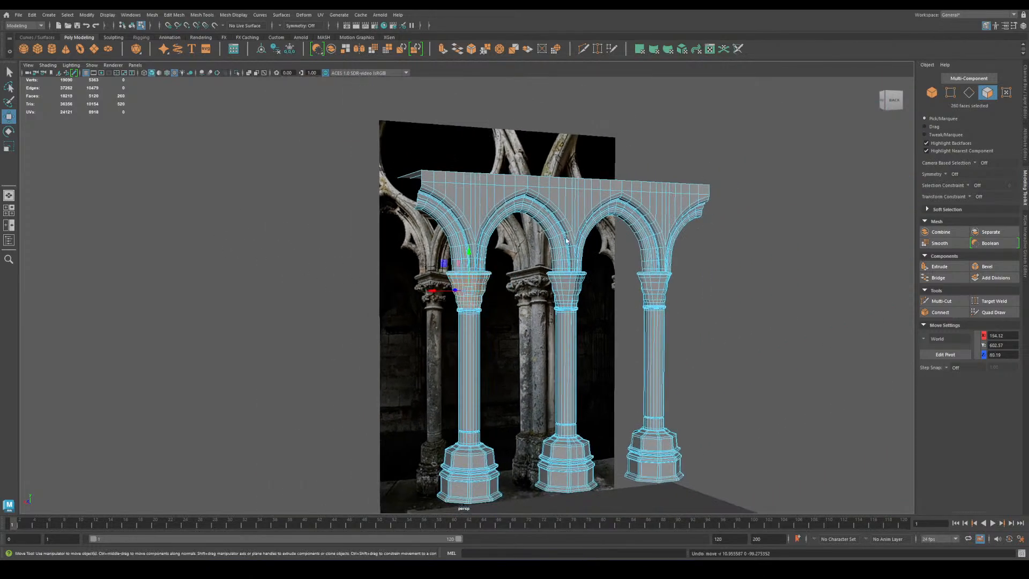
{"action": "left_click", "coordinate": [932, 92]}
{"action": "left_click_drag", "start_coordinate": [420, 335], "coordinate": [437, 375], "text": "alt"}
{"action": "right_click_drag", "start_coordinate": [437, 375], "coordinate": [523, 443], "text": "alt"}
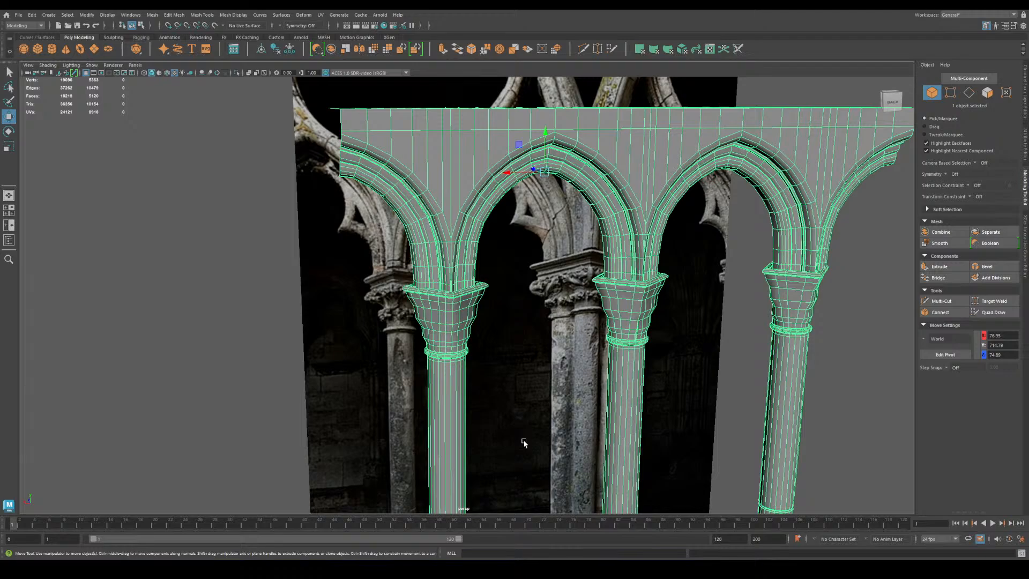
{"action": "left_click_drag", "start_coordinate": [523, 441], "coordinate": [526, 397], "text": "alt"}
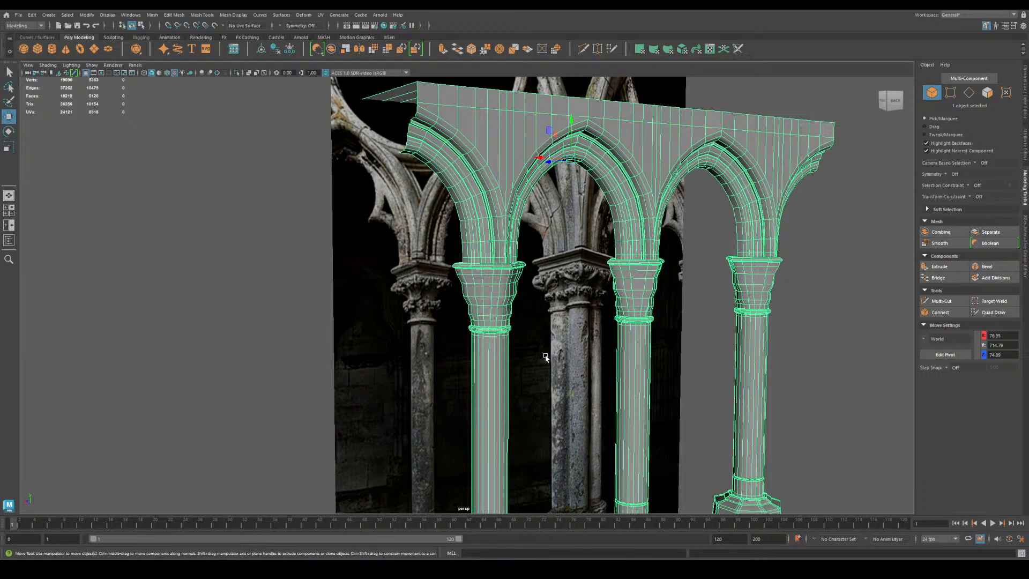
Open the scene file Warcry Video Demo 04.mb from the Work Folder, discarding changes to the current scene.
{"action": "scroll", "coordinate": [551, 370], "scroll_direction": "up", "scroll_amount": 3}
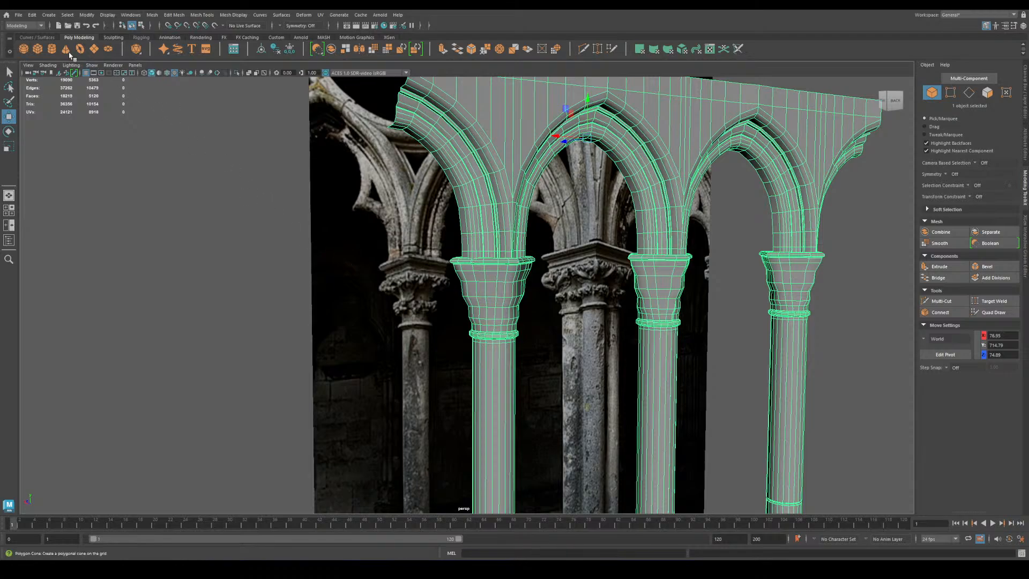
{"action": "left_click", "coordinate": [18, 15]}
{"action": "left_click", "coordinate": [37, 40]}
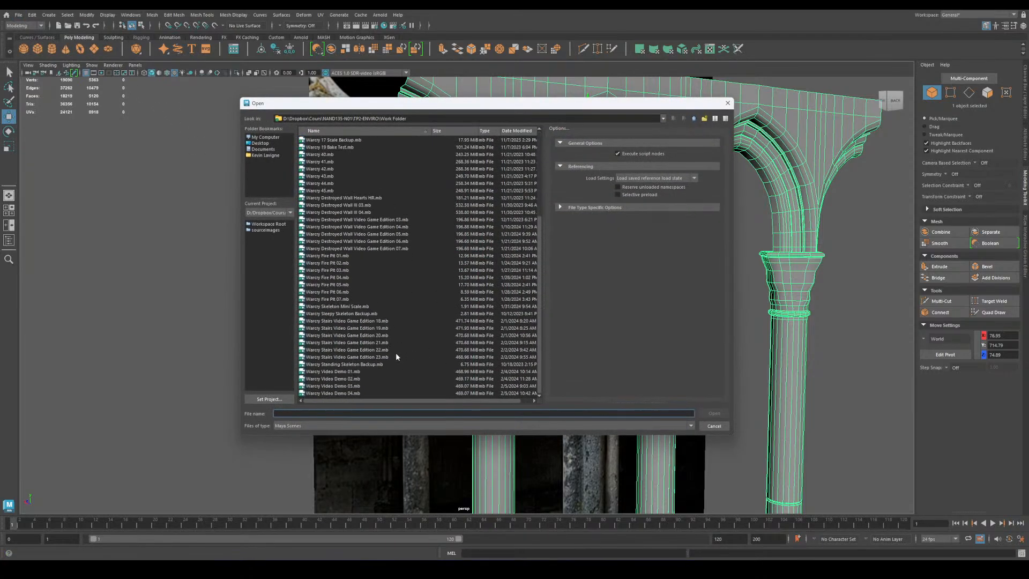
{"action": "left_click", "coordinate": [348, 393]}
{"action": "left_click", "coordinate": [715, 414]}
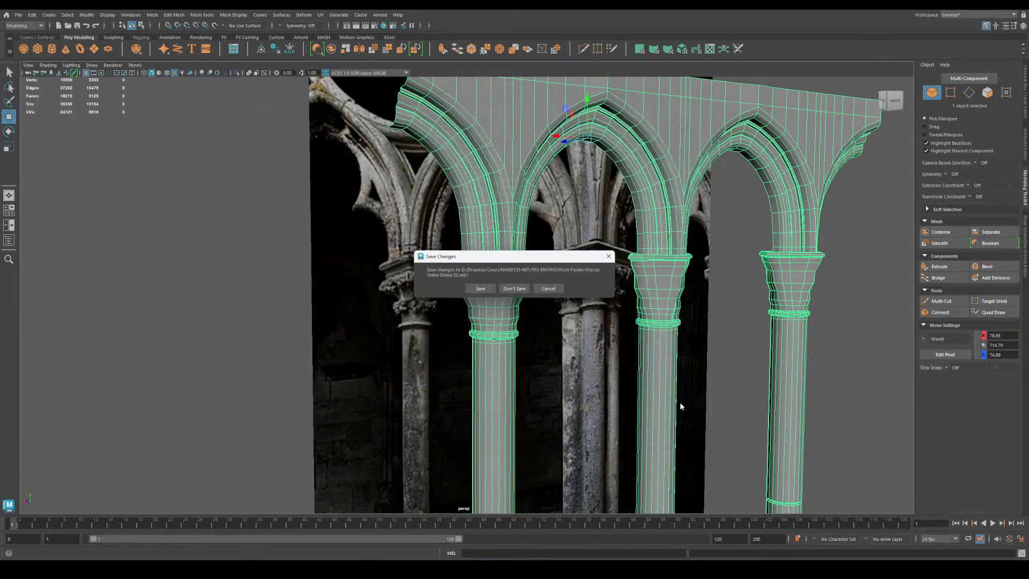
{"action": "left_click", "coordinate": [513, 289]}
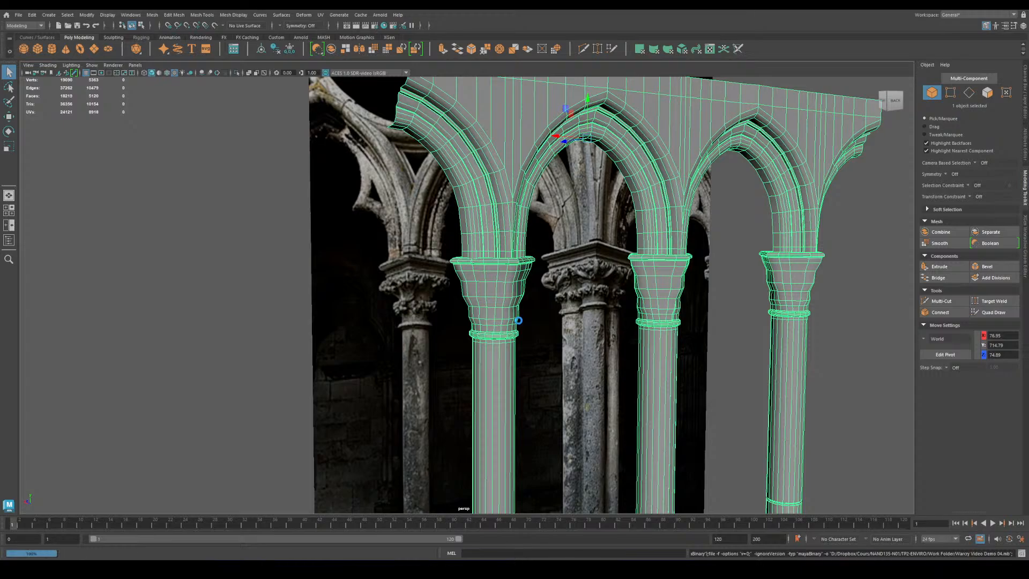
{"action": "left_click", "coordinate": [512, 295]}
Select the snake head mesh at the end of the stair rail and set its display to unsmoothed.
{"action": "middle_click_drag", "start_coordinate": [484, 299], "coordinate": [513, 335], "text": "alt"}
{"action": "right_click_drag", "start_coordinate": [471, 279], "coordinate": [542, 343], "text": "alt"}
{"action": "left_click", "coordinate": [540, 262]}
{"action": "left_click_drag", "start_coordinate": [540, 268], "coordinate": [524, 326], "text": "alt"}
{"action": "left_click", "coordinate": [556, 295]}
{"action": "right_click_drag", "start_coordinate": [555, 295], "coordinate": [469, 284], "text": "alt"}
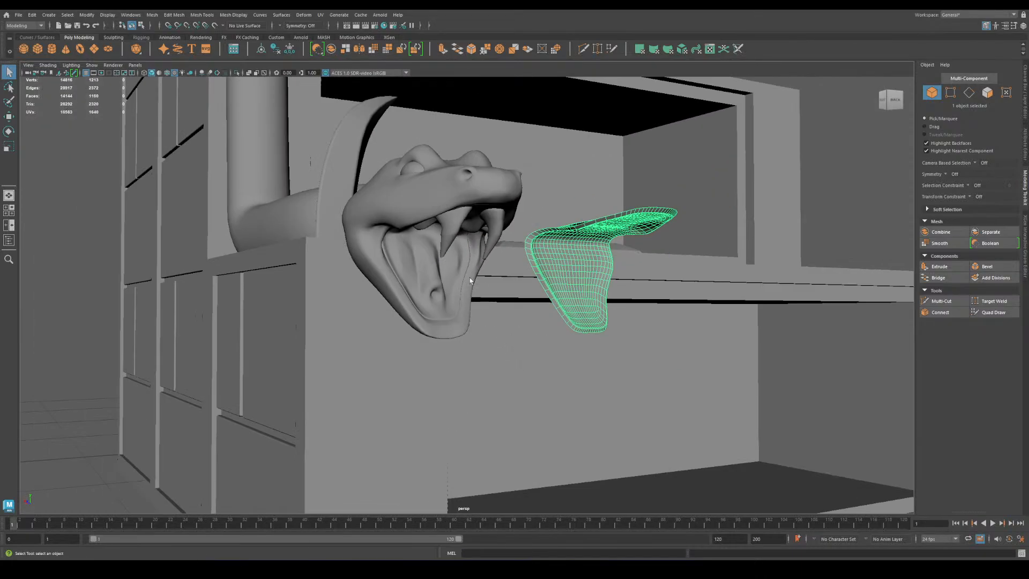
{"action": "left_click", "coordinate": [438, 190]}
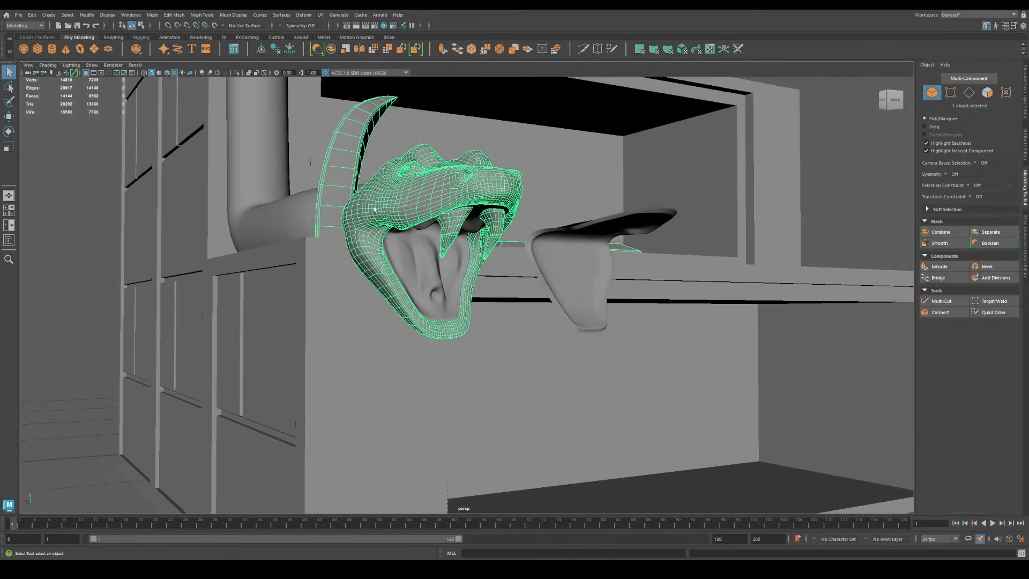
{"action": "key", "text": "1"}
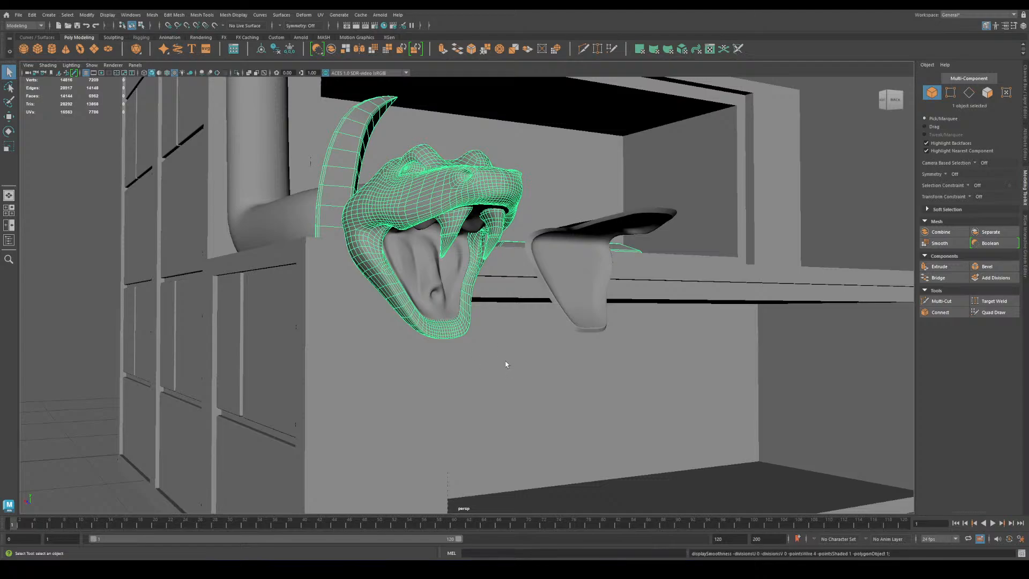
Examine the snake's open mouth up close and select its inner mouth mesh.
{"action": "left_click", "coordinate": [101, 311]}
{"action": "right_click_drag", "start_coordinate": [148, 303], "coordinate": [321, 336], "text": "alt"}
{"action": "middle_click_drag", "start_coordinate": [322, 335], "coordinate": [375, 356], "text": "alt"}
{"action": "right_click_drag", "start_coordinate": [375, 357], "coordinate": [274, 316], "text": "alt"}
{"action": "left_click_drag", "start_coordinate": [370, 300], "coordinate": [471, 283], "text": "alt"}
{"action": "left_click", "coordinate": [470, 282]}
{"action": "right_click_drag", "start_coordinate": [366, 319], "coordinate": [399, 353], "text": "alt"}
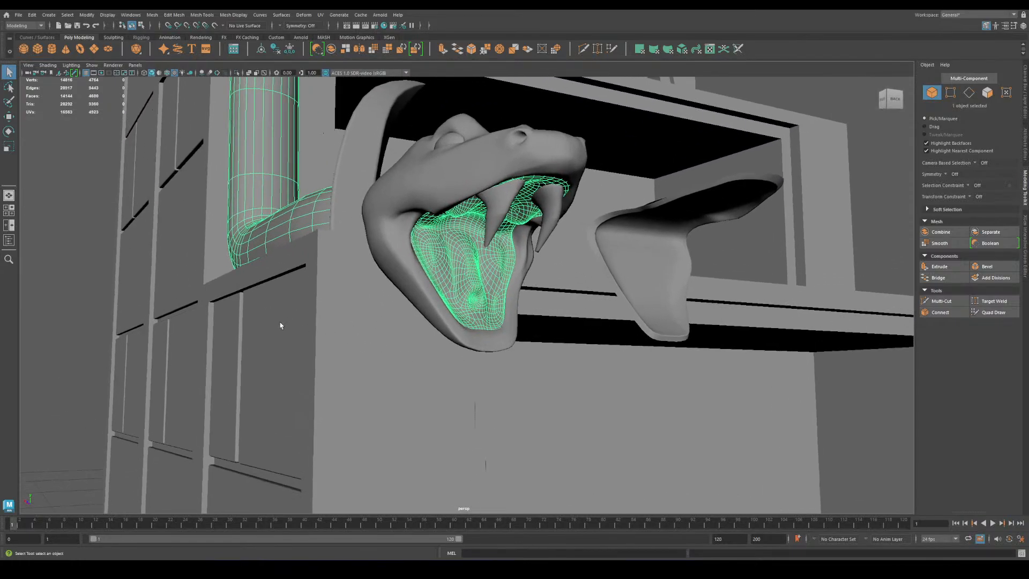
{"action": "left_click", "coordinate": [81, 265]}
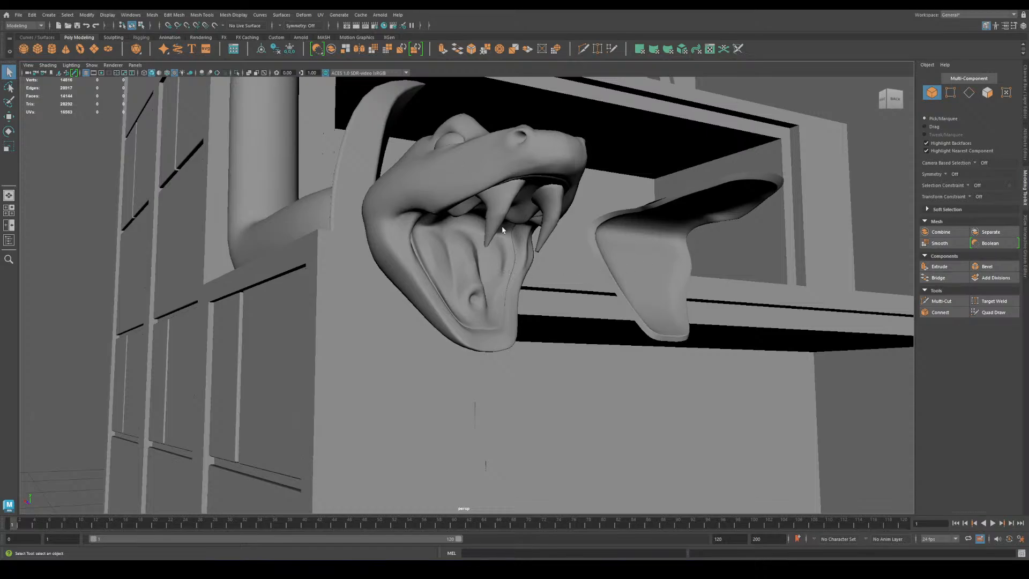
{"action": "left_click", "coordinate": [482, 270]}
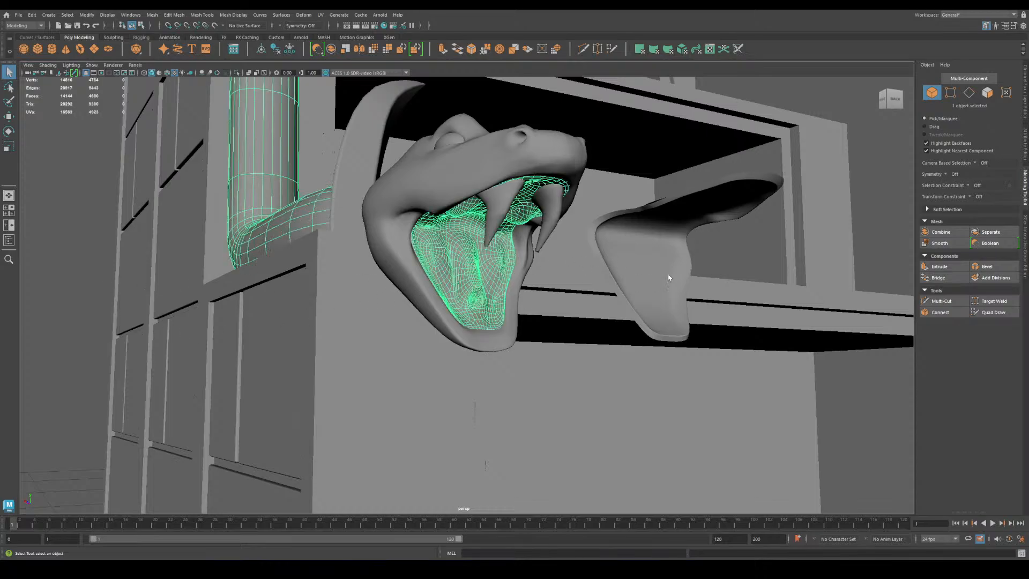
Select the detached mouth piece beside the snake head and examine its shape against the stairs.
{"action": "left_click", "coordinate": [631, 270]}
{"action": "middle_click_drag", "start_coordinate": [638, 278], "coordinate": [577, 292], "text": "alt"}
{"action": "right_click_drag", "start_coordinate": [577, 292], "coordinate": [600, 332], "text": "alt"}
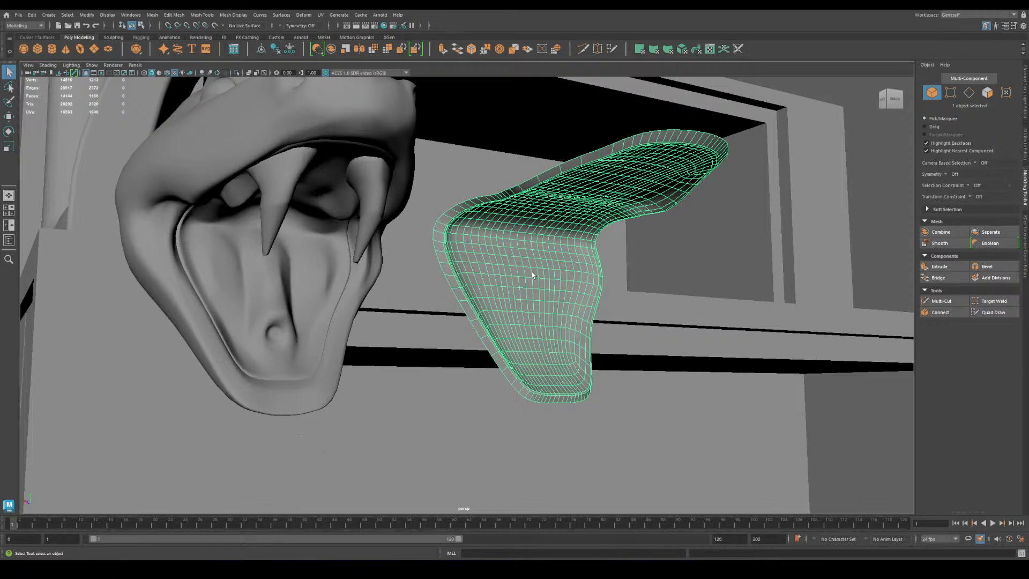
{"action": "right_click_drag", "start_coordinate": [690, 347], "coordinate": [350, 331], "text": "alt"}
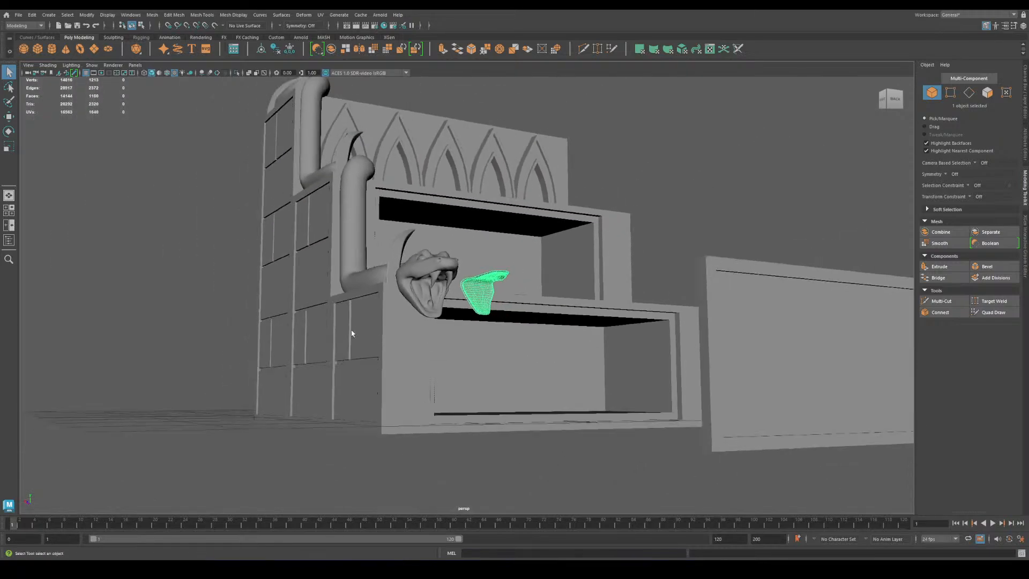
Switch to SculptGL in the browser, try a symmetric brush stroke on the sphere, and undo it.
{"action": "mouse_move", "coordinate": [177, 557]}
{"action": "left_click", "coordinate": [198, 539]}
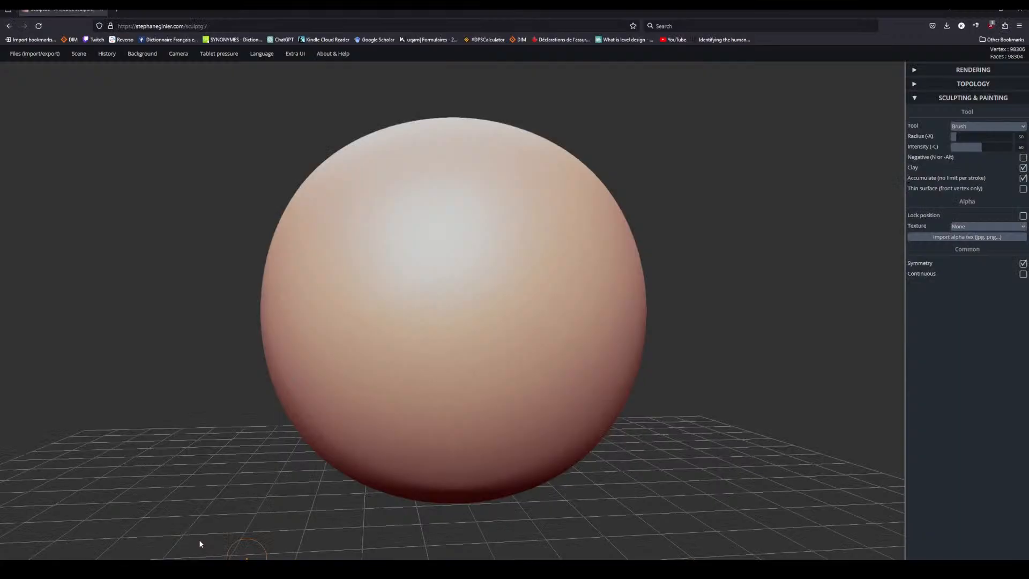
{"action": "mouse_move", "coordinate": [471, 241]}
{"action": "left_mouse_down"}
{"action": "mouse_move", "coordinate": [376, 309]}
{"action": "mouse_move", "coordinate": [381, 302]}
{"action": "left_mouse_up"}
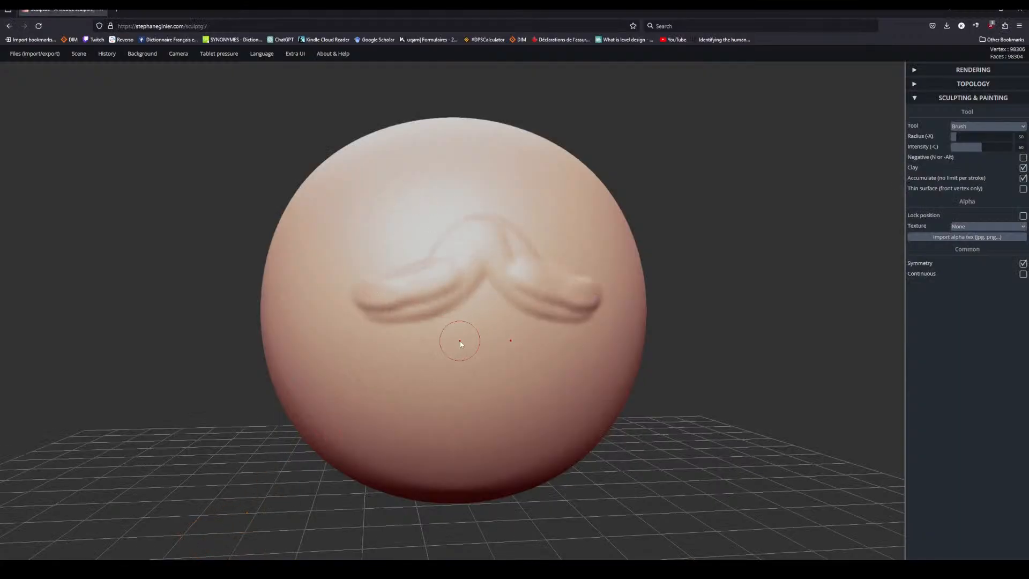
{"action": "key", "text": "ctrl+z"}
{"action": "left_click", "coordinate": [247, 558]}
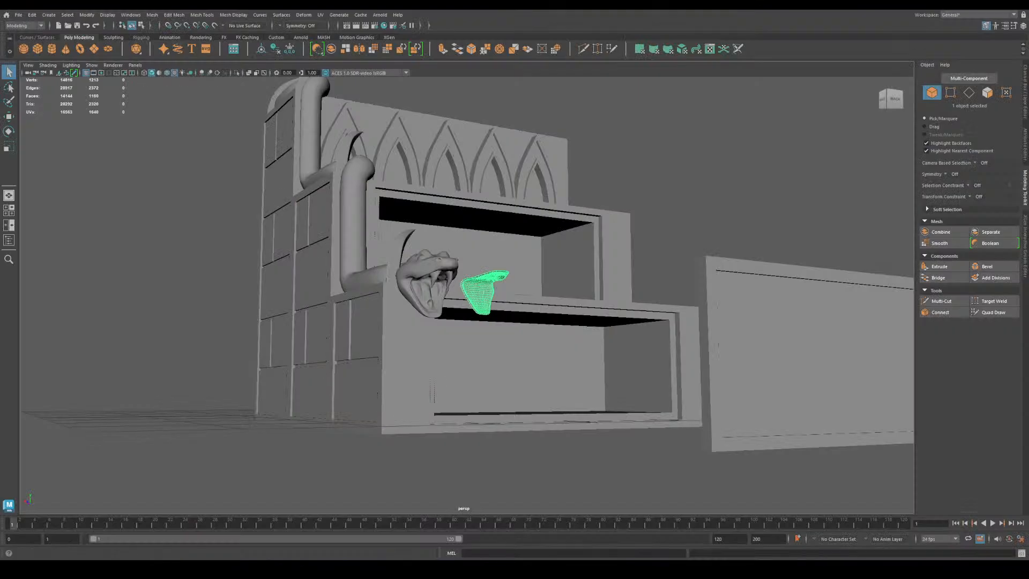
Move the detached mouth piece to the world origin at 0, 0, 0 with grid snapping.
{"action": "left_click_drag", "start_coordinate": [391, 292], "coordinate": [464, 379], "text": "alt"}
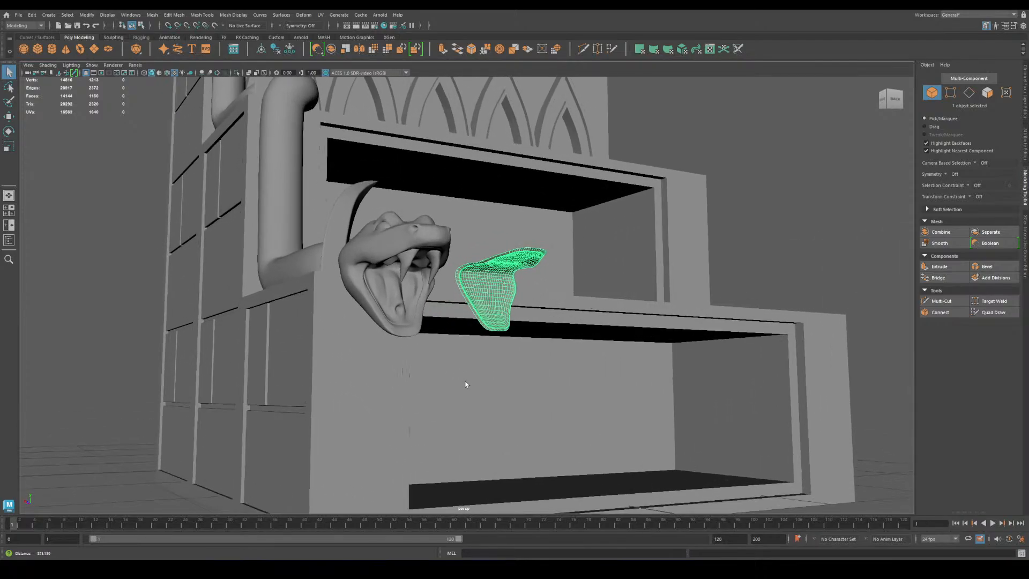
{"action": "key", "text": "w"}
{"action": "left_click_drag", "start_coordinate": [570, 392], "coordinate": [477, 365], "text": "alt"}
{"action": "mouse_move", "coordinate": [513, 320]}
{"action": "left_mouse_down", "text": "alt"}
{"action": "mouse_move", "coordinate": [547, 327]}
{"action": "mouse_move", "coordinate": [518, 324]}
{"action": "left_mouse_up", "text": "alt"}
{"action": "right_click_drag", "start_coordinate": [518, 324], "coordinate": [343, 357], "text": "alt"}
{"action": "left_click_drag", "start_coordinate": [343, 357], "coordinate": [413, 335], "text": "alt"}
{"action": "left_click_drag", "start_coordinate": [396, 185], "coordinate": [440, 211], "text": "alt"}
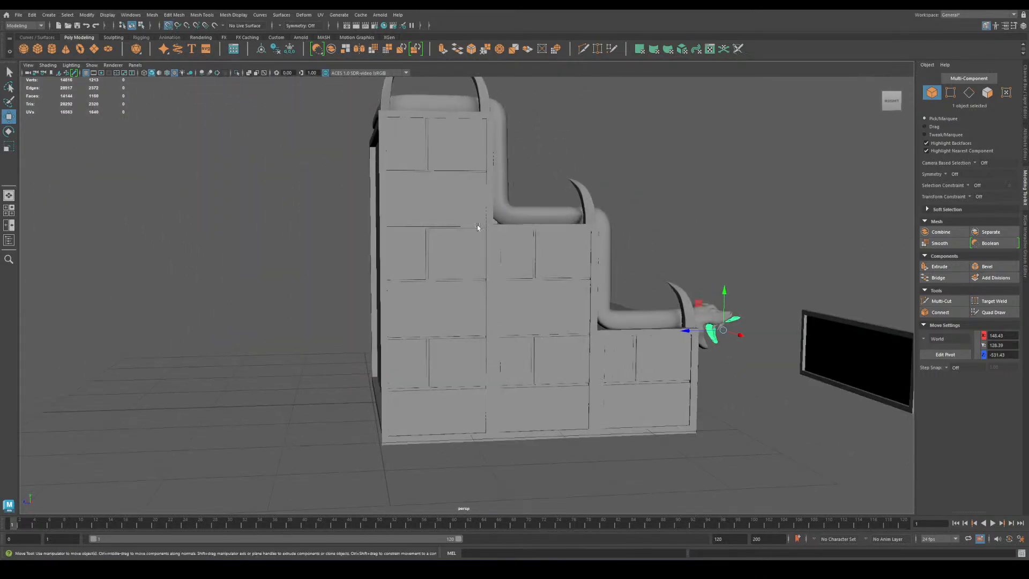
{"action": "left_click_drag", "start_coordinate": [724, 331], "coordinate": [369, 396]}
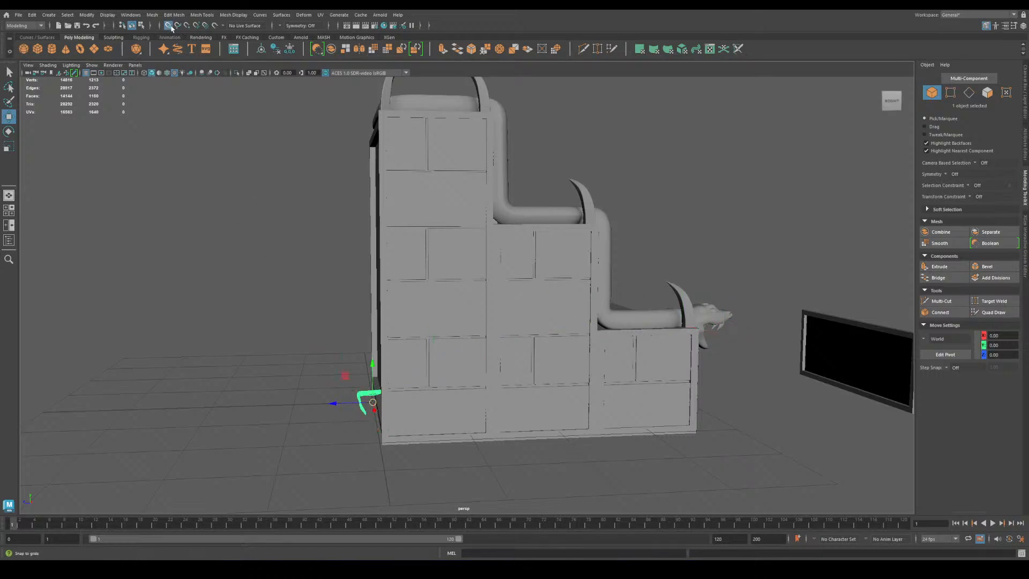
Delete the mouth piece's history and freeze its transformations at the origin.
{"action": "middle_click_drag", "start_coordinate": [288, 331], "coordinate": [388, 302], "text": "alt"}
{"action": "right_click_drag", "start_coordinate": [388, 302], "coordinate": [462, 364], "text": "alt"}
{"action": "left_click_drag", "start_coordinate": [462, 364], "coordinate": [485, 452], "text": "alt"}
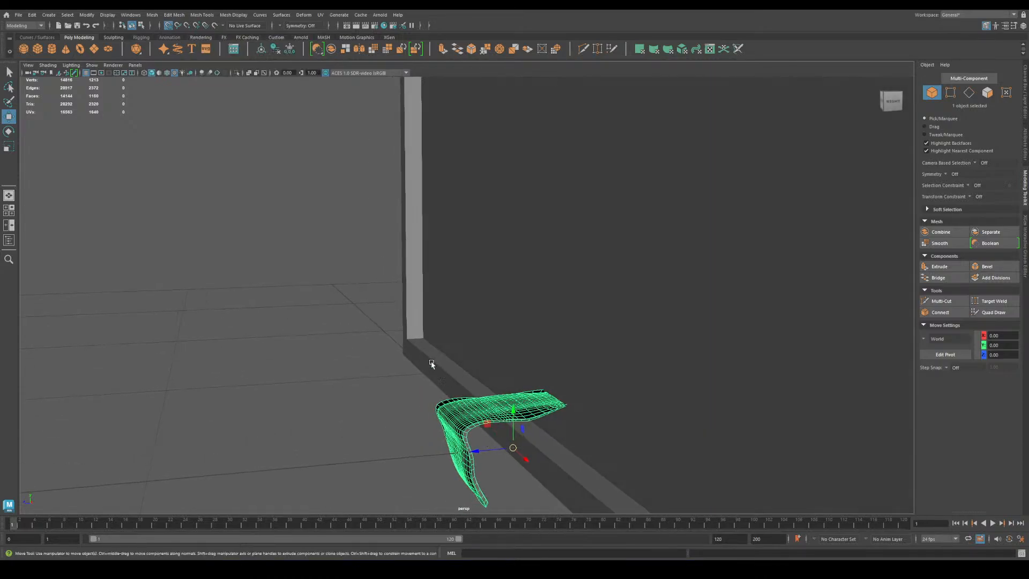
{"action": "left_click_drag", "start_coordinate": [436, 368], "coordinate": [416, 298], "text": "alt"}
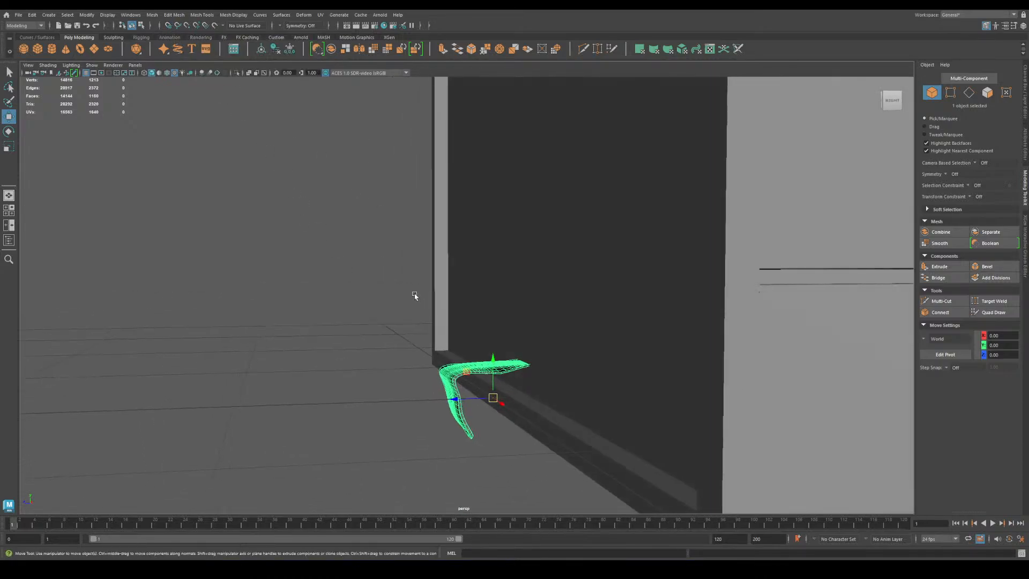
{"action": "left_click", "coordinate": [275, 49]}
{"action": "left_click", "coordinate": [290, 50]}
{"action": "middle_click_drag", "start_coordinate": [438, 417], "coordinate": [441, 402], "text": "alt"}
{"action": "left_click_drag", "start_coordinate": [441, 403], "coordinate": [403, 424], "text": "alt"}
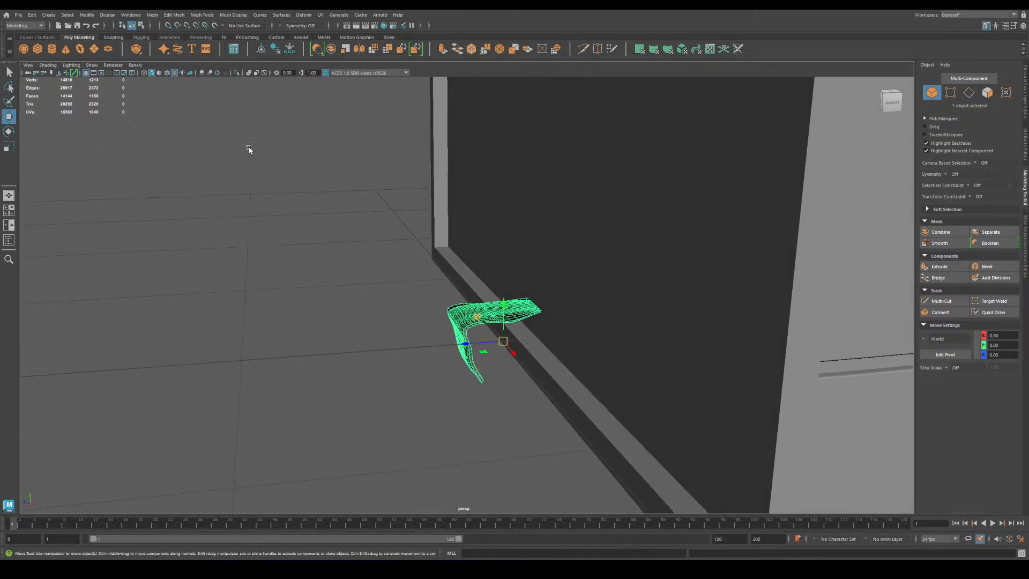
Set up an export of the selected mouth piece to the StephaneGinier folder in the OBJexport format.
{"action": "left_click", "coordinate": [18, 14]}
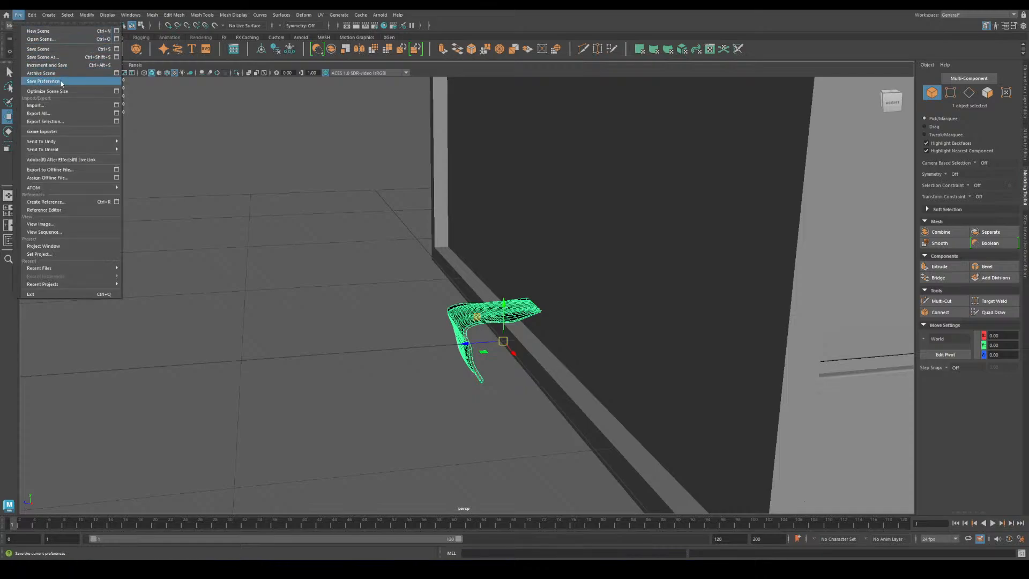
{"action": "left_click", "coordinate": [43, 121]}
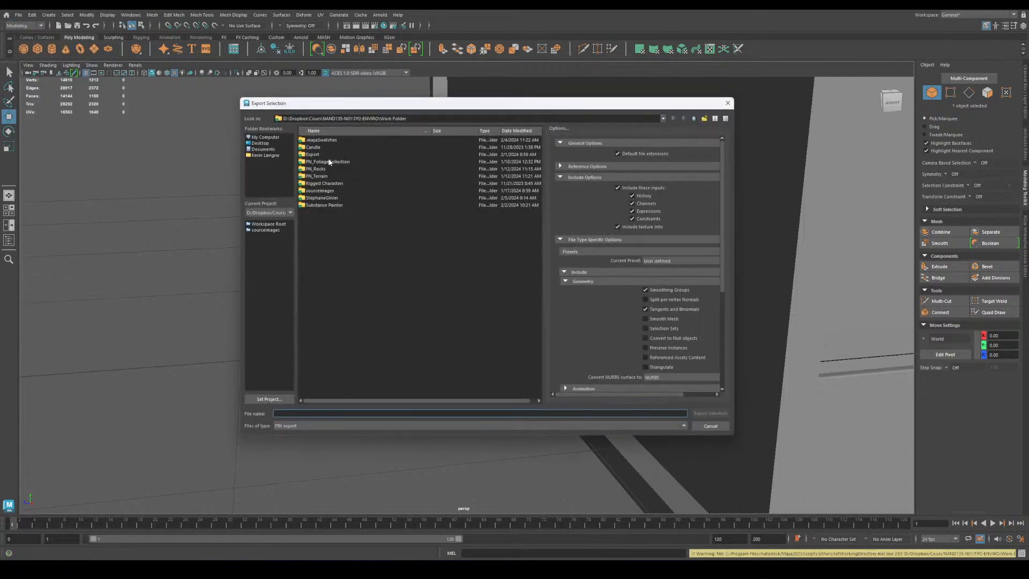
{"action": "left_click", "coordinate": [320, 198]}
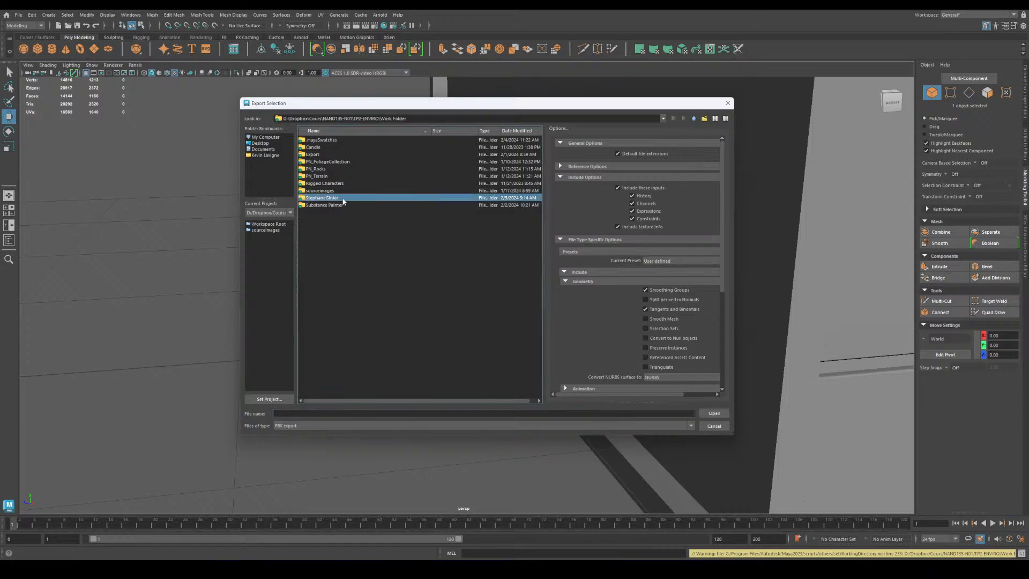
{"action": "double_click", "coordinate": [325, 199]}
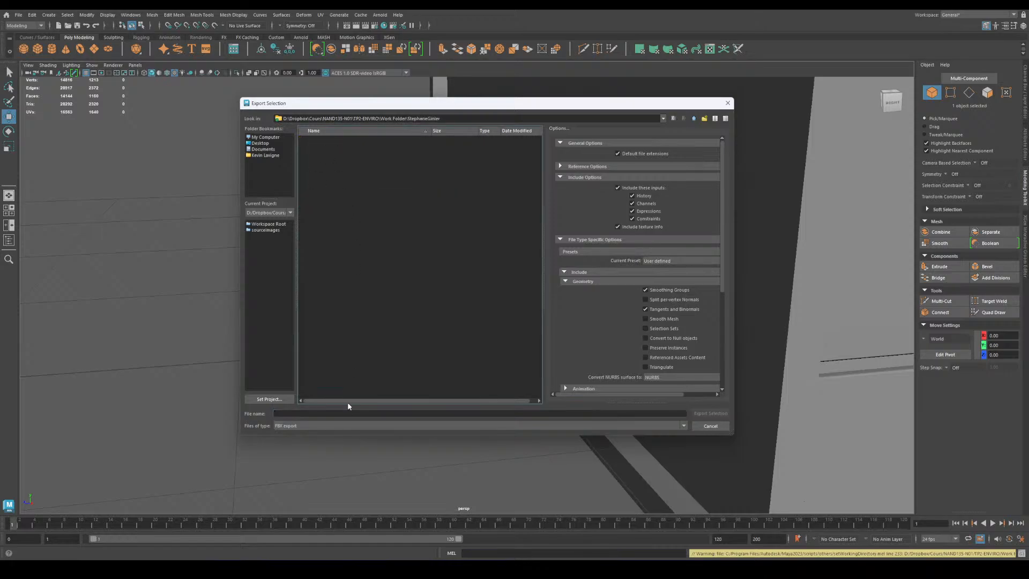
{"action": "left_click", "coordinate": [330, 426]}
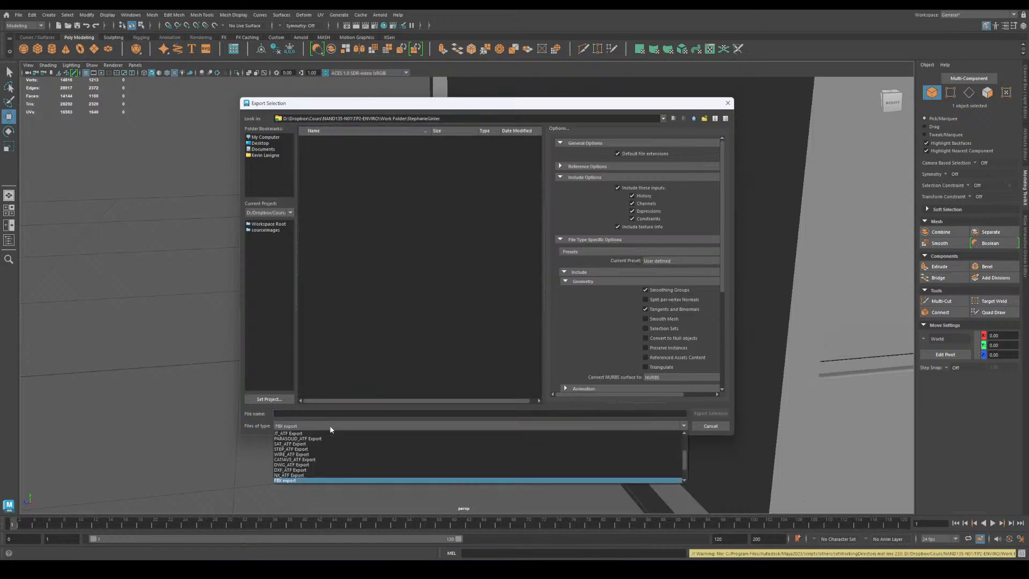
{"action": "left_click", "coordinate": [305, 481]}
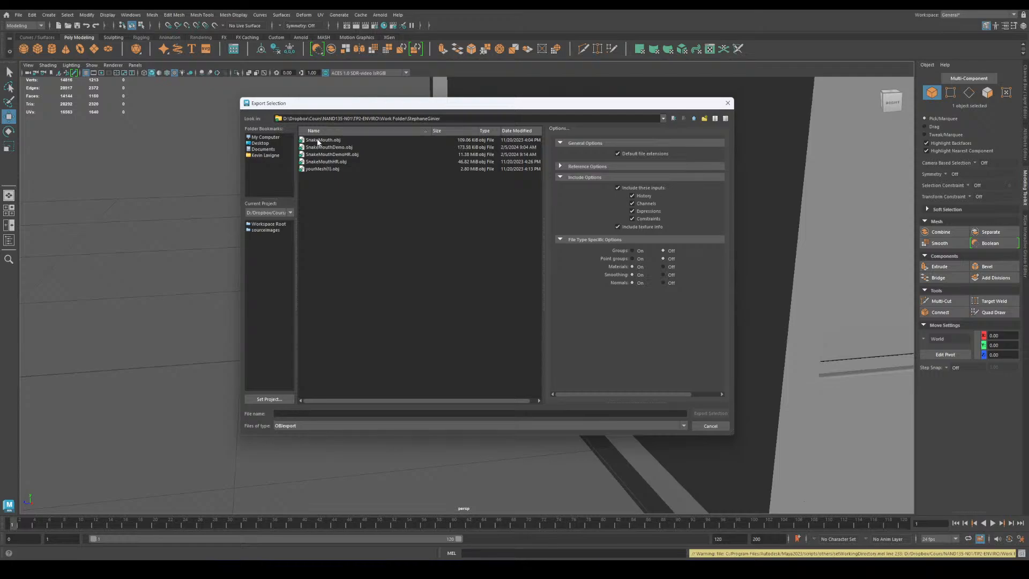
Name the export file SnakeMouthDemo1 and export the selected mouth piece.
{"action": "left_click", "coordinate": [299, 414]}
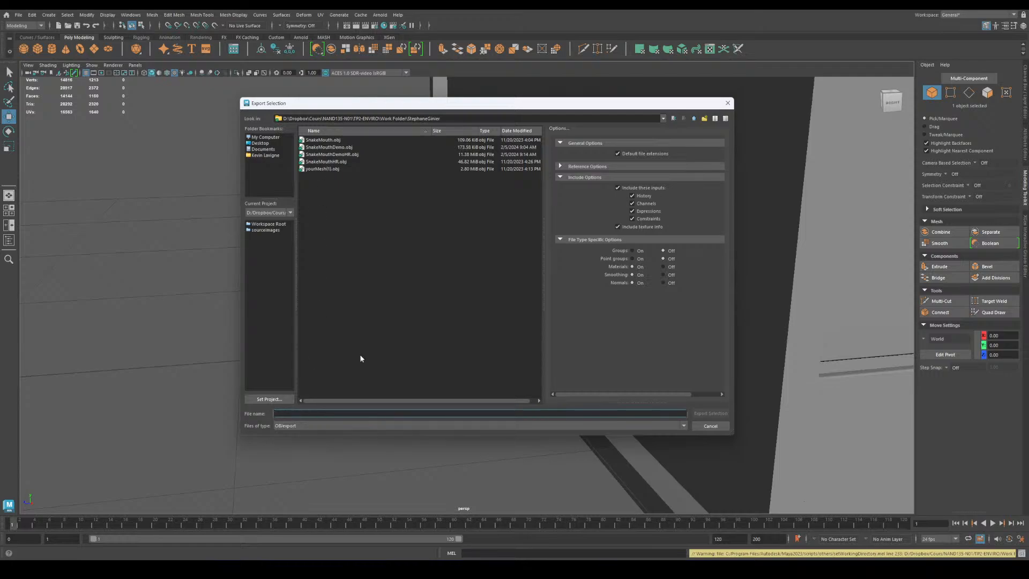
{"action": "left_click", "coordinate": [346, 148]}
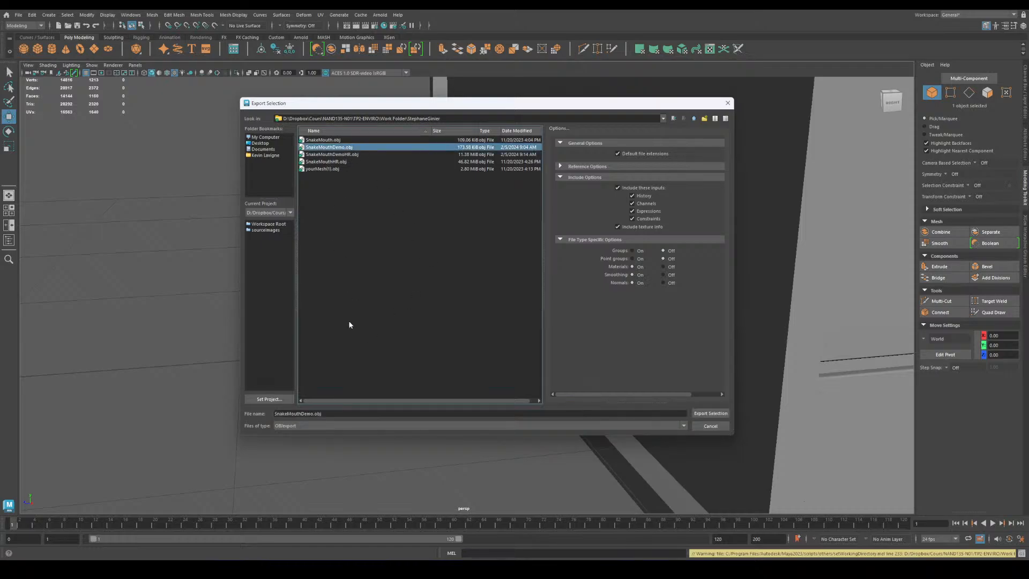
{"action": "double_click", "coordinate": [316, 413]}
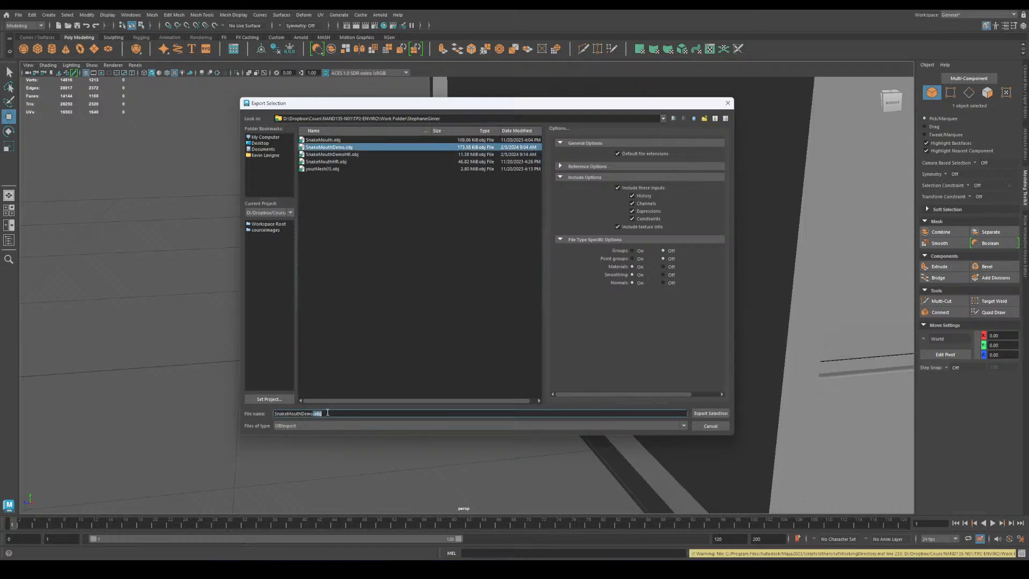
{"action": "type", "text": "1"}
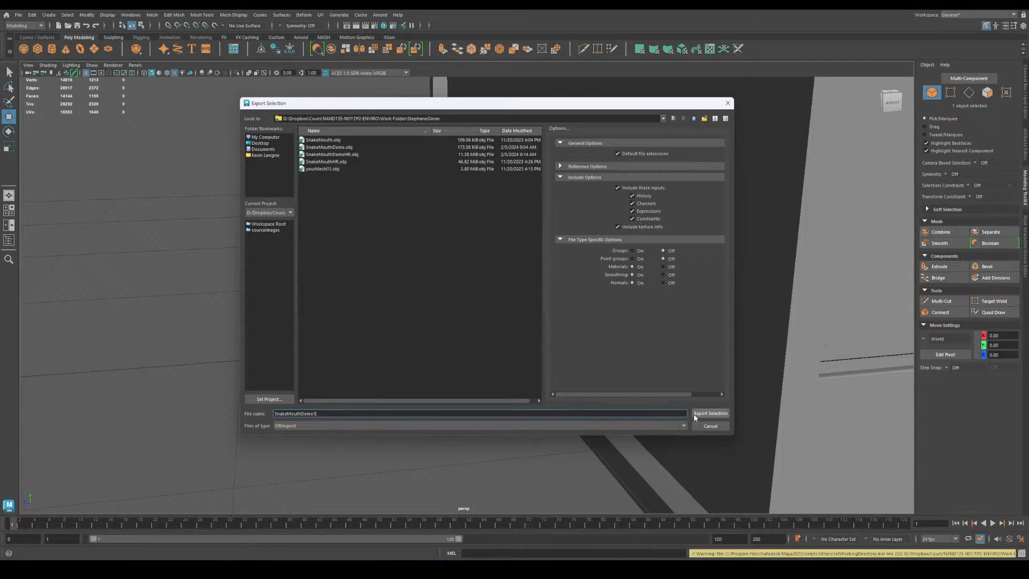
{"action": "left_click", "coordinate": [711, 414]}
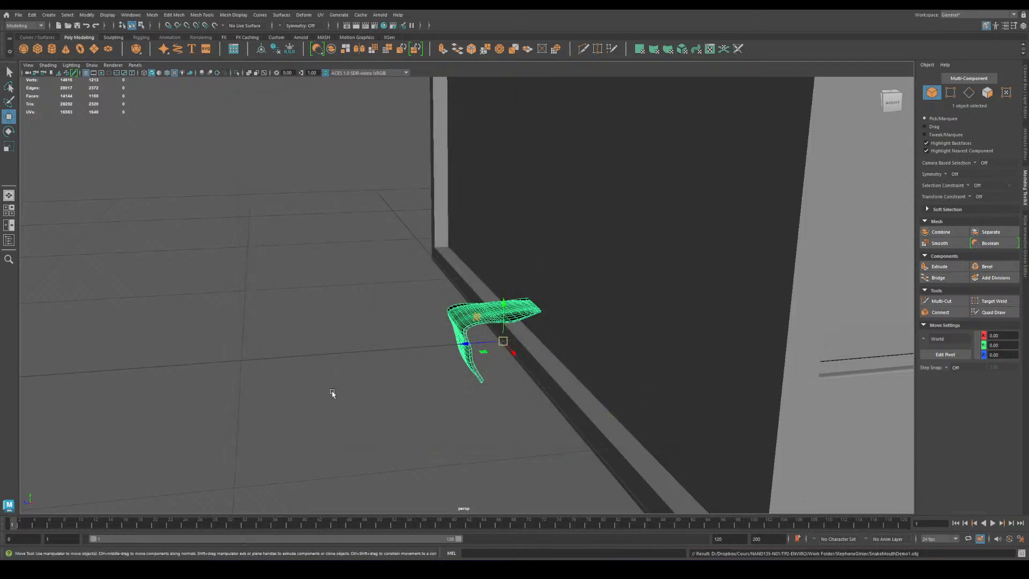
Switch to SculptGL in the browser and clear the scene of its default sphere.
{"action": "mouse_move", "coordinate": [174, 568]}
{"action": "left_click", "coordinate": [215, 517]}
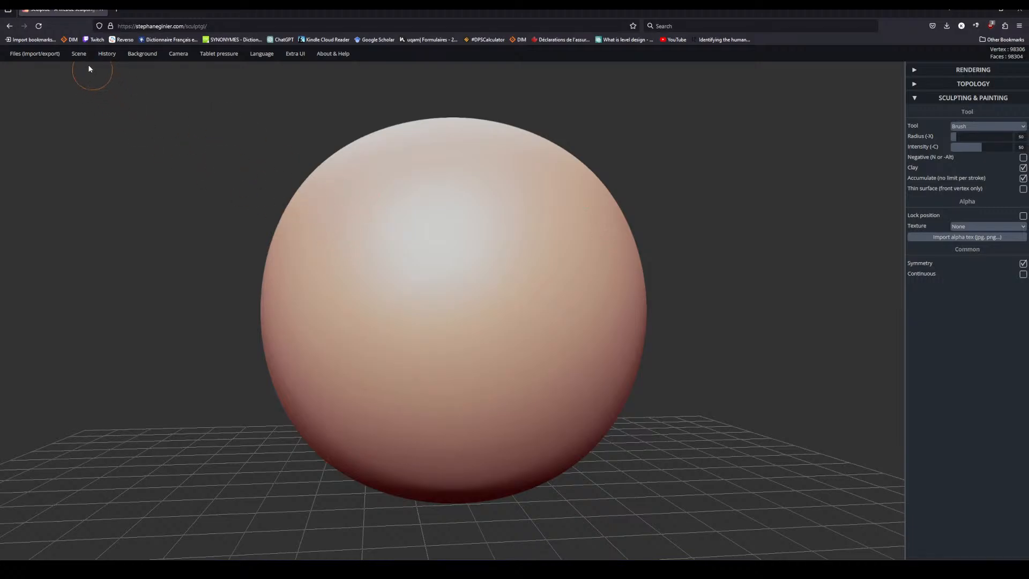
{"action": "mouse_move", "coordinate": [79, 54]}
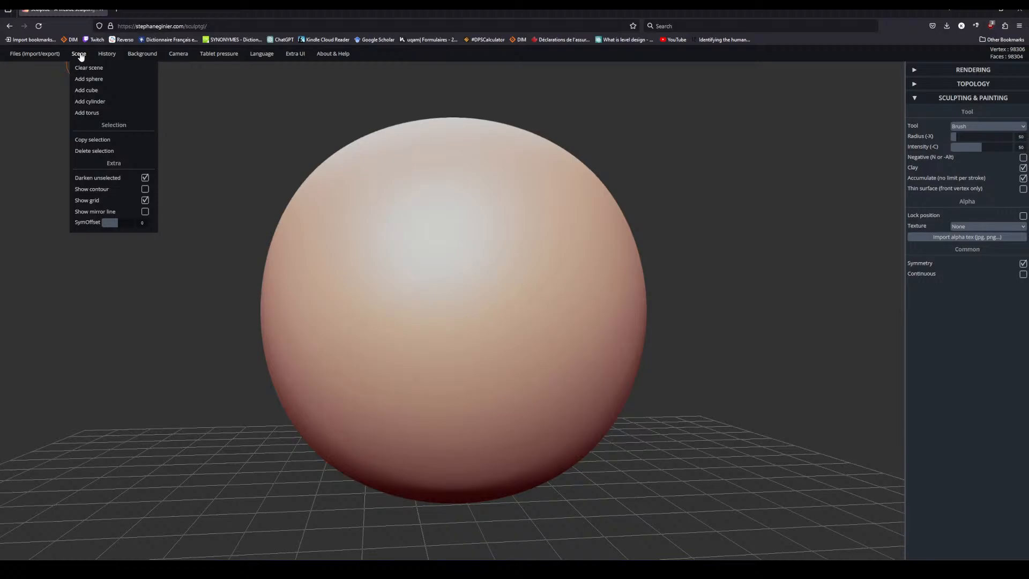
{"action": "left_click", "coordinate": [85, 70]}
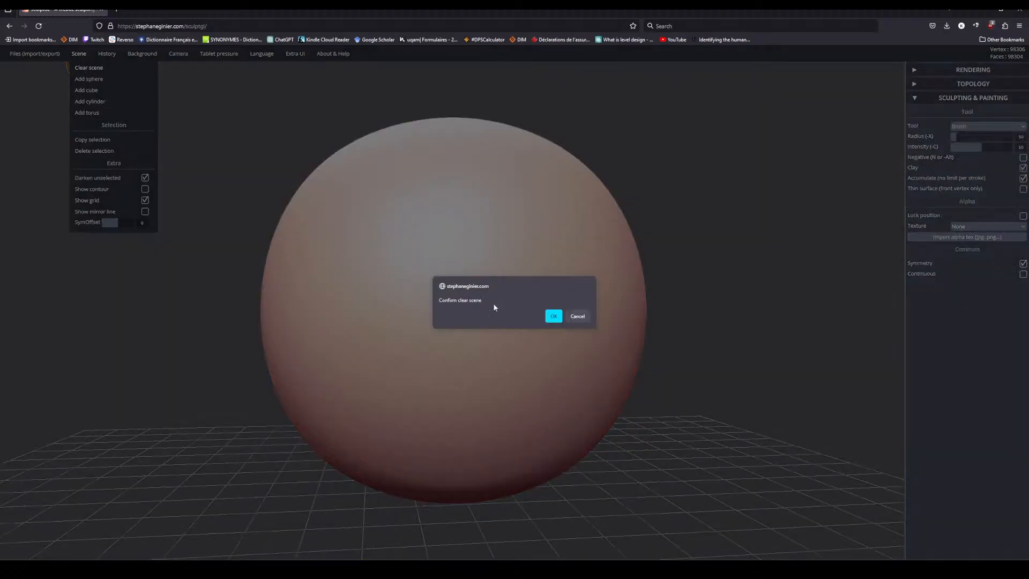
{"action": "left_click", "coordinate": [554, 316]}
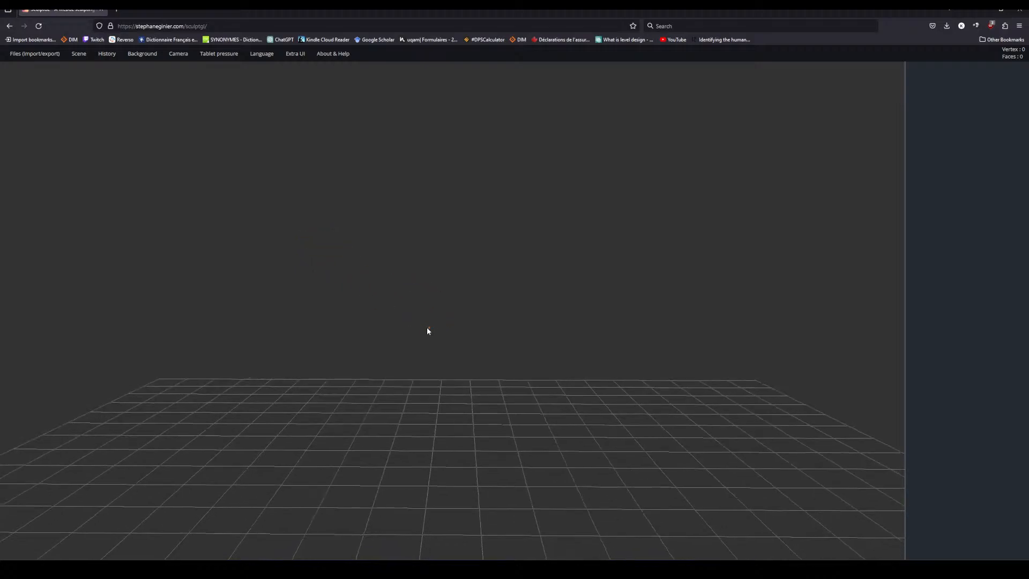
Import the exported SnakeMouthDemo1 OBJ into the empty scene.
{"action": "mouse_move", "coordinate": [33, 58]}
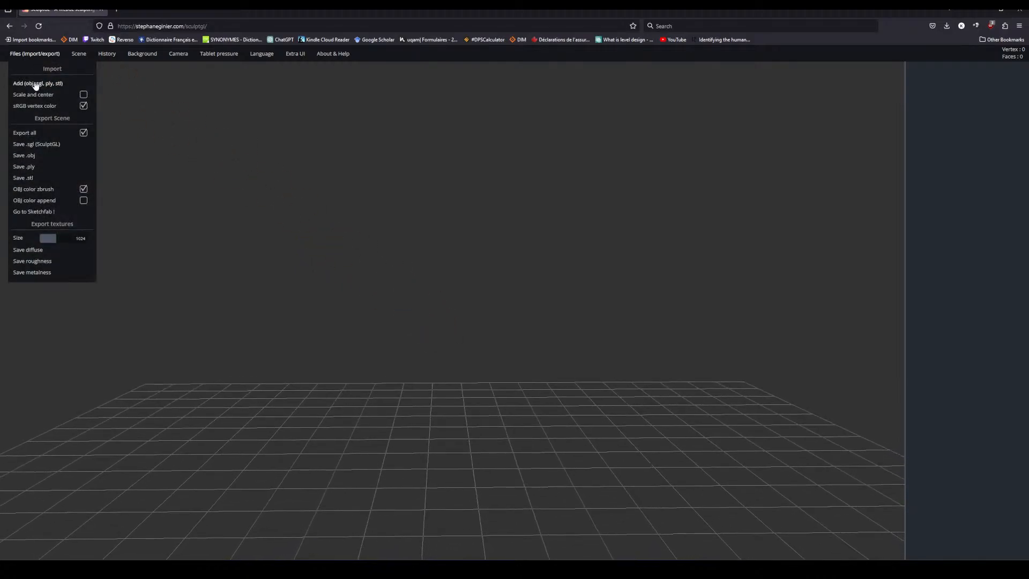
{"action": "left_click", "coordinate": [35, 84]}
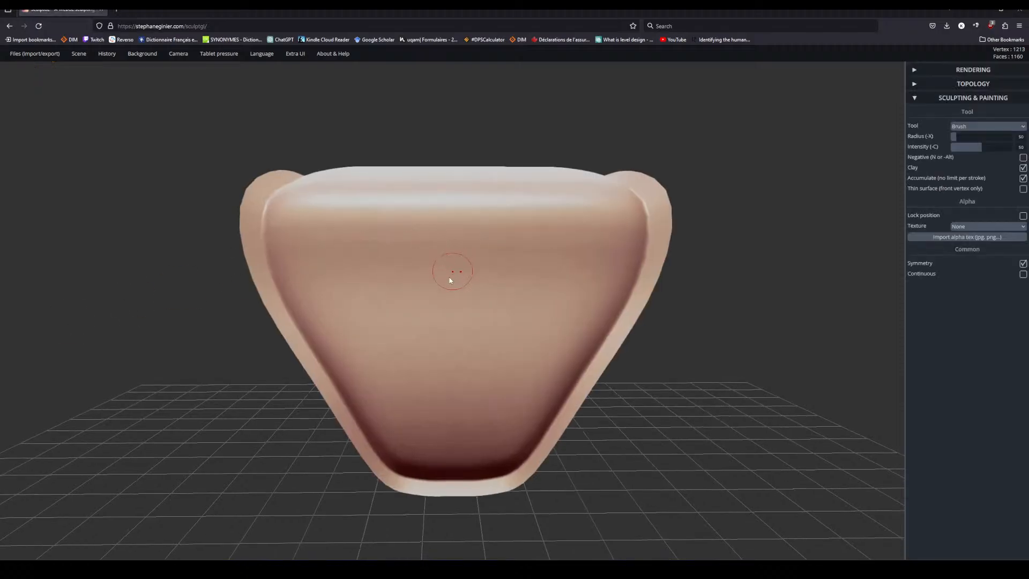
{"action": "left_click_drag", "start_coordinate": [733, 414], "coordinate": [113, 390]}
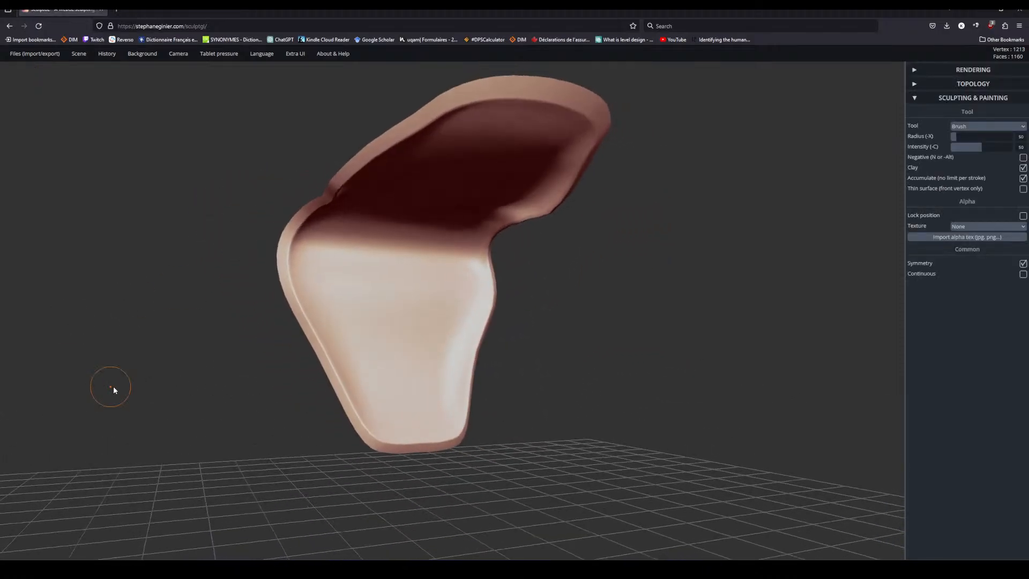
{"action": "left_click_drag", "start_coordinate": [237, 377], "coordinate": [316, 357]}
Try a few symmetrical Brush strokes on the inner surface of the lower jaw.
{"action": "key", "text": "n"}
{"action": "left_click_drag", "start_coordinate": [280, 297], "coordinate": [278, 250]}
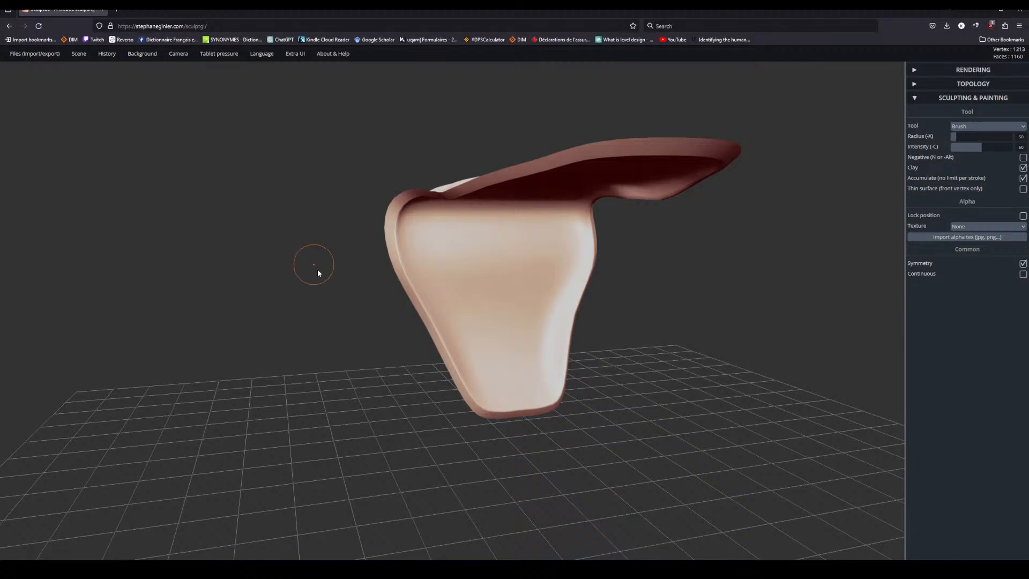
{"action": "mouse_move", "coordinate": [600, 359]}
{"action": "left_mouse_down"}
{"action": "mouse_move", "coordinate": [531, 301]}
{"action": "mouse_move", "coordinate": [521, 332]}
{"action": "mouse_move", "coordinate": [501, 279]}
{"action": "mouse_move", "coordinate": [483, 268]}
{"action": "mouse_move", "coordinate": [533, 285]}
{"action": "mouse_move", "coordinate": [546, 345]}
{"action": "left_mouse_up"}
{"action": "key", "text": "ctrl+z"}
{"action": "key", "text": "ctrl+z"}
{"action": "key", "text": "ctrl+z"}
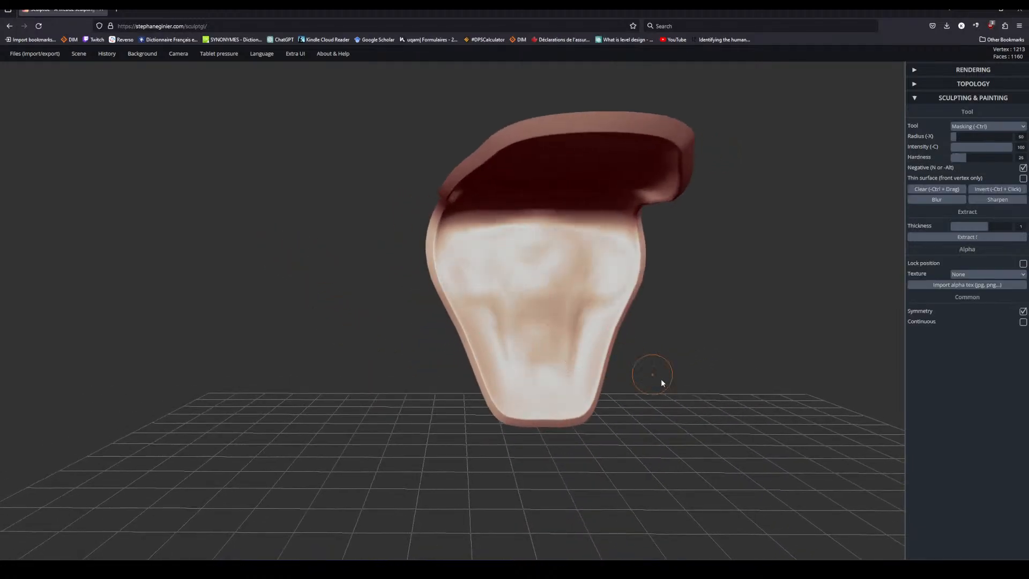
Examine the imported mouth piece from several angles and distances.
{"action": "left_click_drag", "start_coordinate": [712, 362], "coordinate": [590, 346], "text": "alt"}
{"action": "mouse_move", "coordinate": [590, 346]}
{"action": "left_mouse_down"}
{"action": "mouse_move", "coordinate": [667, 328]}
{"action": "mouse_move", "coordinate": [602, 322]}
{"action": "mouse_move", "coordinate": [660, 307]}
{"action": "left_mouse_up"}
{"action": "scroll", "coordinate": [635, 312], "scroll_direction": "up", "scroll_amount": 3}
{"action": "scroll", "coordinate": [635, 312], "scroll_direction": "down", "scroll_amount": 2}
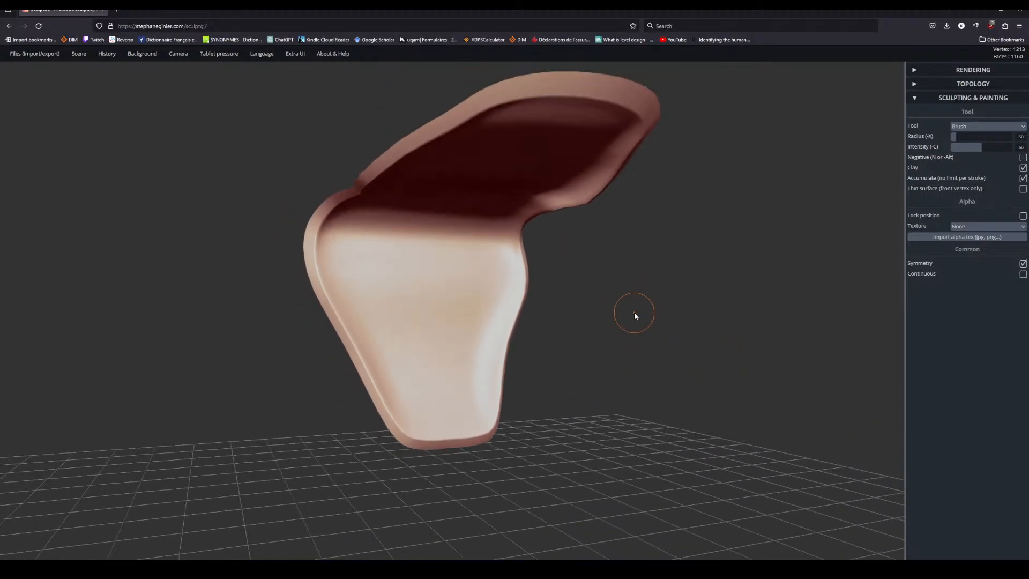
{"action": "scroll", "coordinate": [635, 313], "scroll_direction": "up", "scroll_amount": 2}
{"action": "scroll", "coordinate": [635, 312], "scroll_direction": "down", "scroll_amount": 3}
{"action": "scroll", "coordinate": [635, 313], "scroll_direction": "up", "scroll_amount": 5}
{"action": "scroll", "coordinate": [635, 313], "scroll_direction": "down", "scroll_amount": 3}
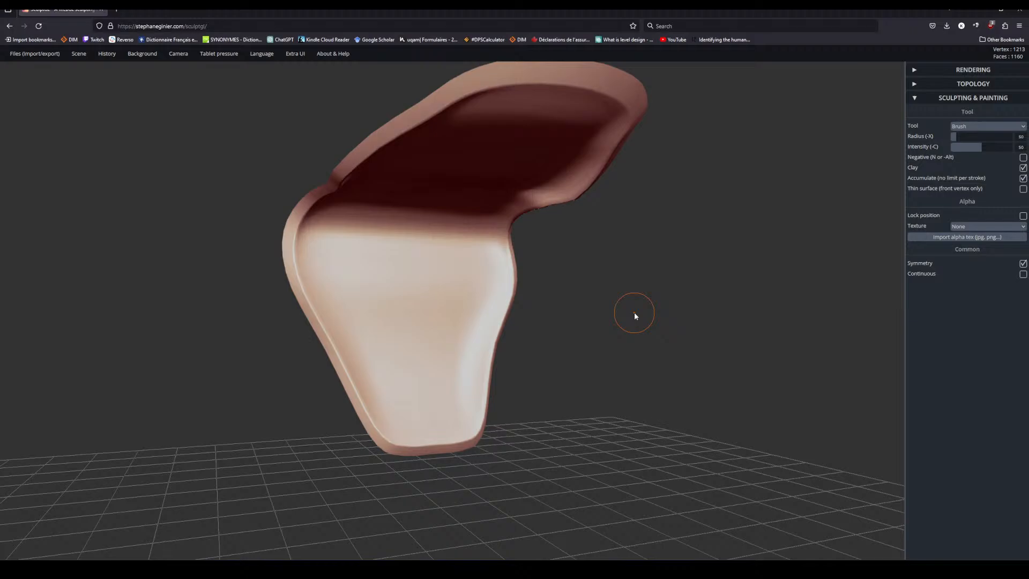
{"action": "mouse_move", "coordinate": [631, 285]}
{"action": "left_mouse_down", "text": "alt"}
{"action": "mouse_move", "coordinate": [647, 313]}
{"action": "mouse_move", "coordinate": [635, 301]}
{"action": "mouse_move", "coordinate": [662, 409]}
{"action": "mouse_move", "coordinate": [673, 301]}
{"action": "mouse_move", "coordinate": [666, 218]}
{"action": "mouse_move", "coordinate": [693, 367]}
{"action": "mouse_move", "coordinate": [681, 401]}
{"action": "mouse_move", "coordinate": [681, 368]}
{"action": "mouse_move", "coordinate": [700, 360]}
{"action": "mouse_move", "coordinate": [680, 265]}
{"action": "mouse_move", "coordinate": [669, 276]}
{"action": "mouse_move", "coordinate": [670, 320]}
{"action": "mouse_move", "coordinate": [658, 319]}
{"action": "left_mouse_up", "text": "alt"}
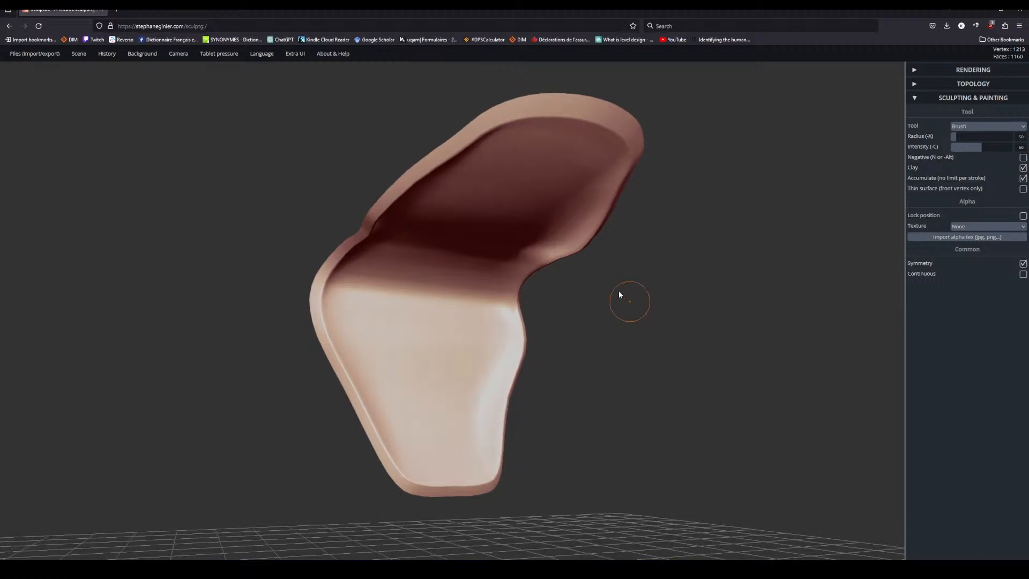
{"action": "left_click_drag", "start_coordinate": [228, 202], "coordinate": [200, 218]}
{"action": "mouse_move", "coordinate": [553, 349]}
{"action": "left_mouse_down"}
{"action": "mouse_move", "coordinate": [634, 368]}
{"action": "mouse_move", "coordinate": [622, 354]}
{"action": "left_mouse_up"}
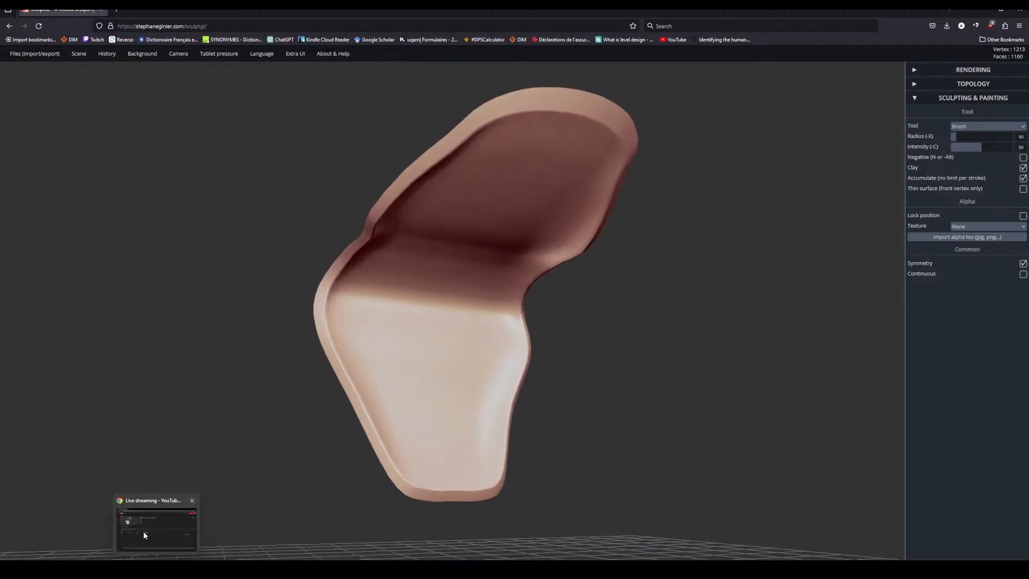
Open the full-size cottonmouth photo from the snake mouth image results, enlarge its window and set it aside as reference.
{"action": "left_click_drag", "start_coordinate": [0, 46], "coordinate": [618, 70]}
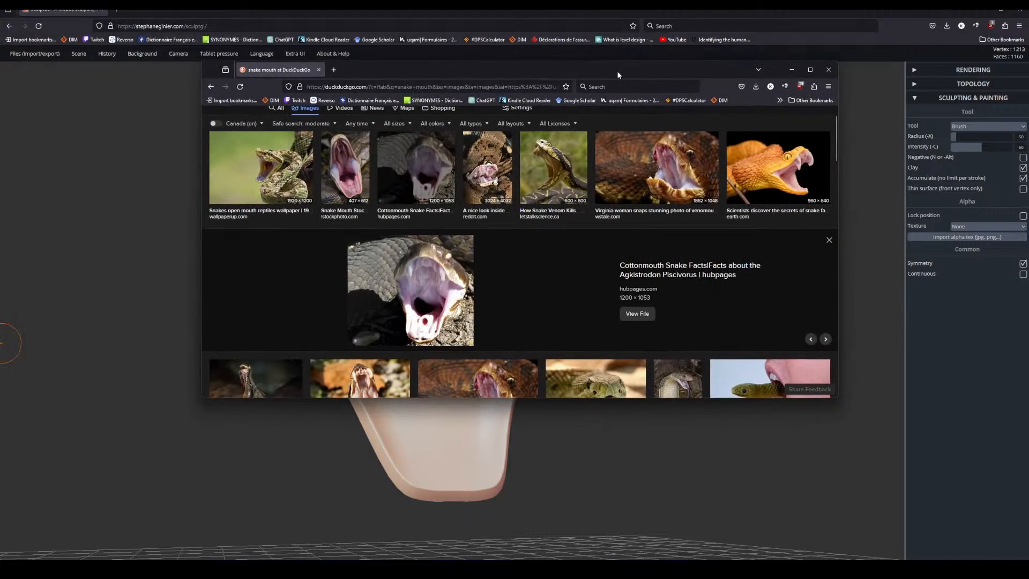
{"action": "left_click", "coordinate": [628, 315]}
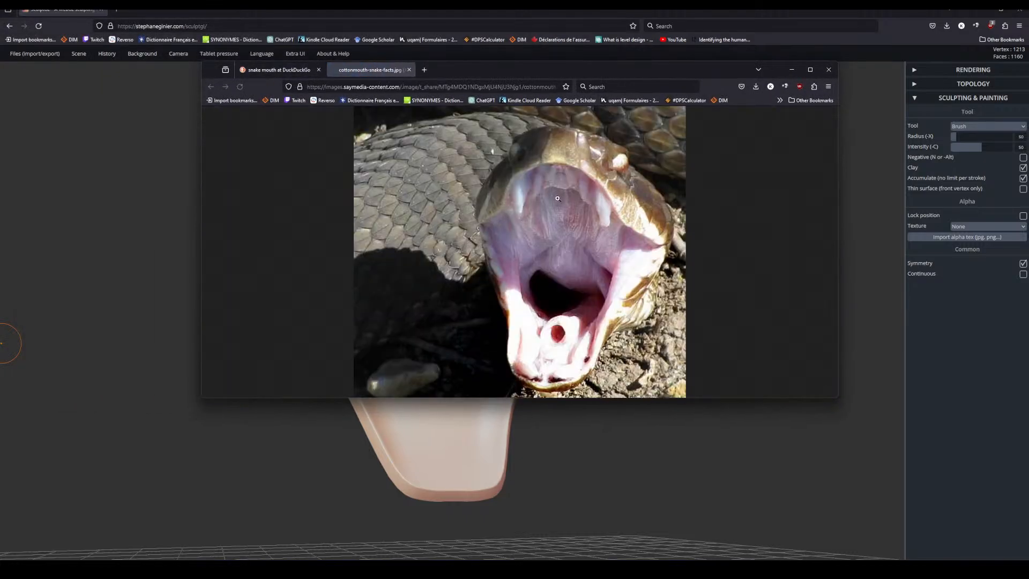
{"action": "left_click_drag", "start_coordinate": [332, 398], "coordinate": [322, 517]}
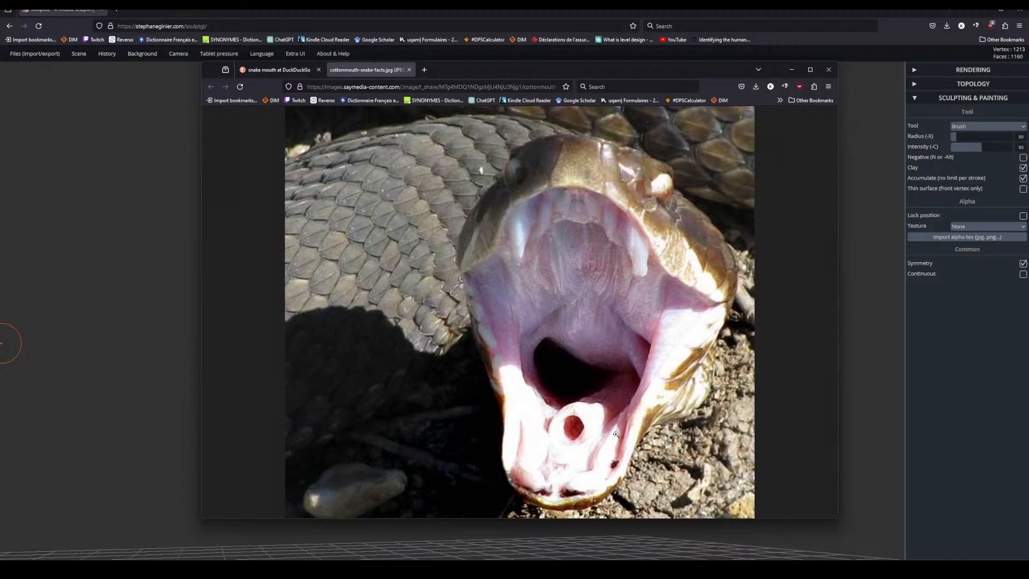
{"action": "mouse_move", "coordinate": [574, 70]}
{"action": "left_mouse_down"}
{"action": "mouse_move", "coordinate": [465, 95]}
{"action": "mouse_move", "coordinate": [0, 102]}
{"action": "left_mouse_up"}
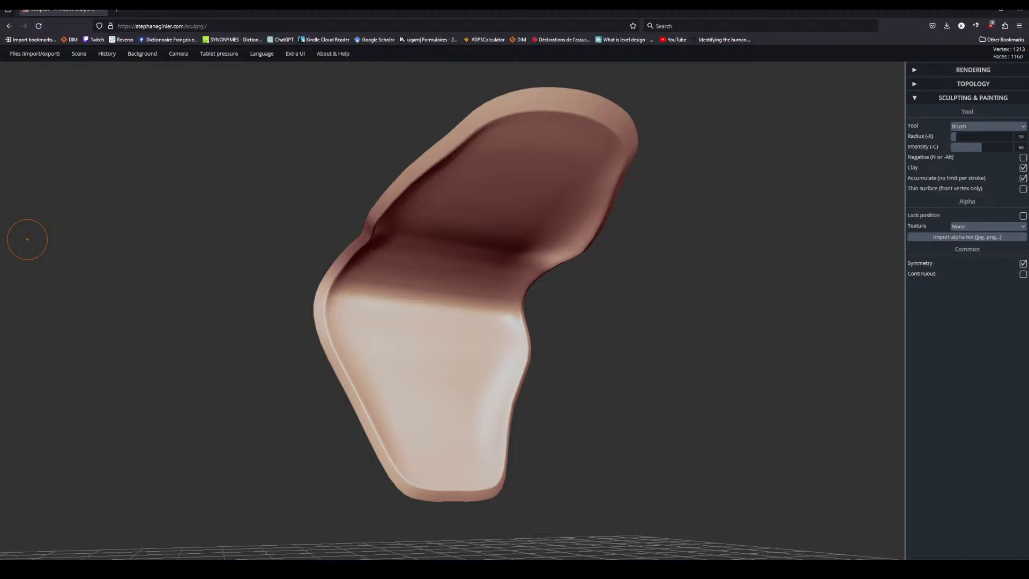
Sculpt symmetrical ridges with the Brush tool along the inner lower jaw and up across the roof of the mouth.
{"action": "mouse_move", "coordinate": [600, 357]}
{"action": "left_mouse_down"}
{"action": "mouse_move", "coordinate": [650, 356]}
{"action": "mouse_move", "coordinate": [599, 356]}
{"action": "left_mouse_up"}
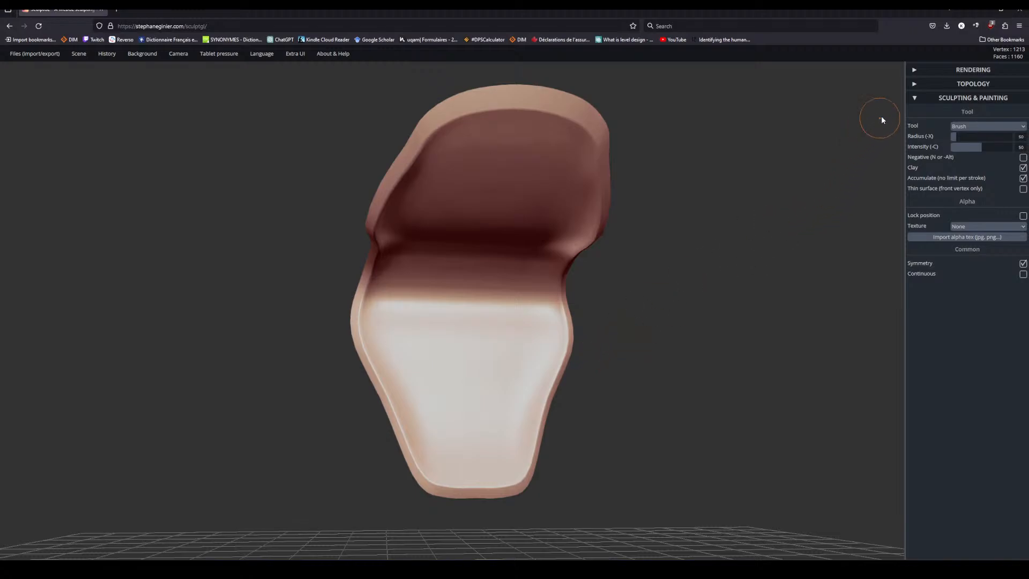
{"action": "left_click_drag", "start_coordinate": [730, 214], "coordinate": [703, 233]}
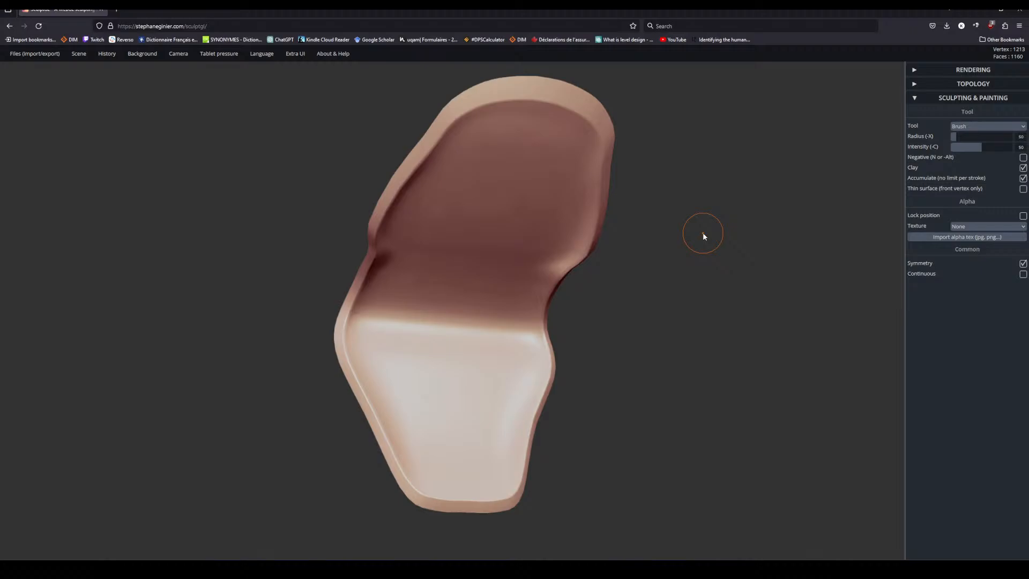
{"action": "left_click_drag", "start_coordinate": [702, 233], "coordinate": [709, 238]}
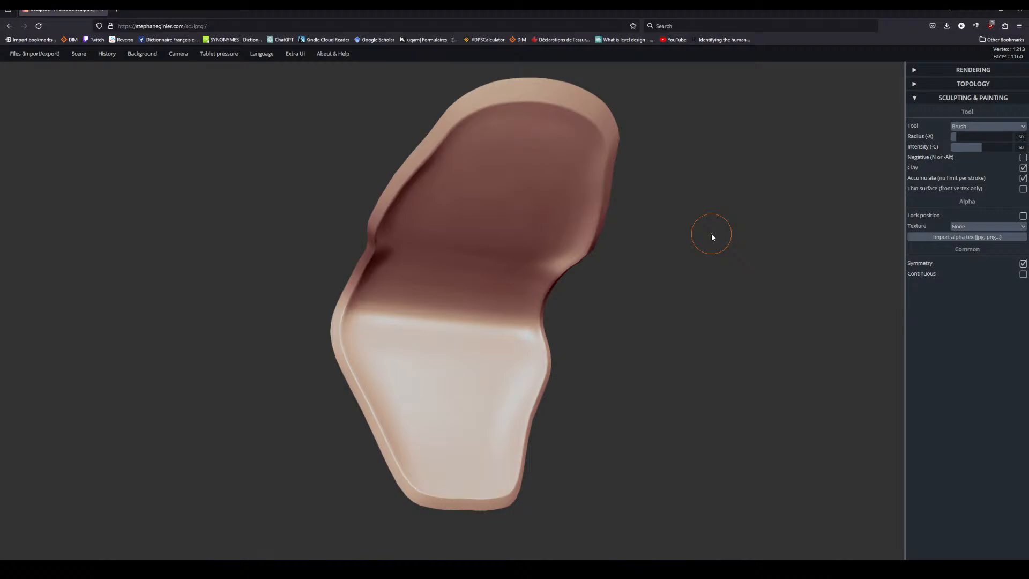
{"action": "left_click_drag", "start_coordinate": [692, 234], "coordinate": [704, 241]}
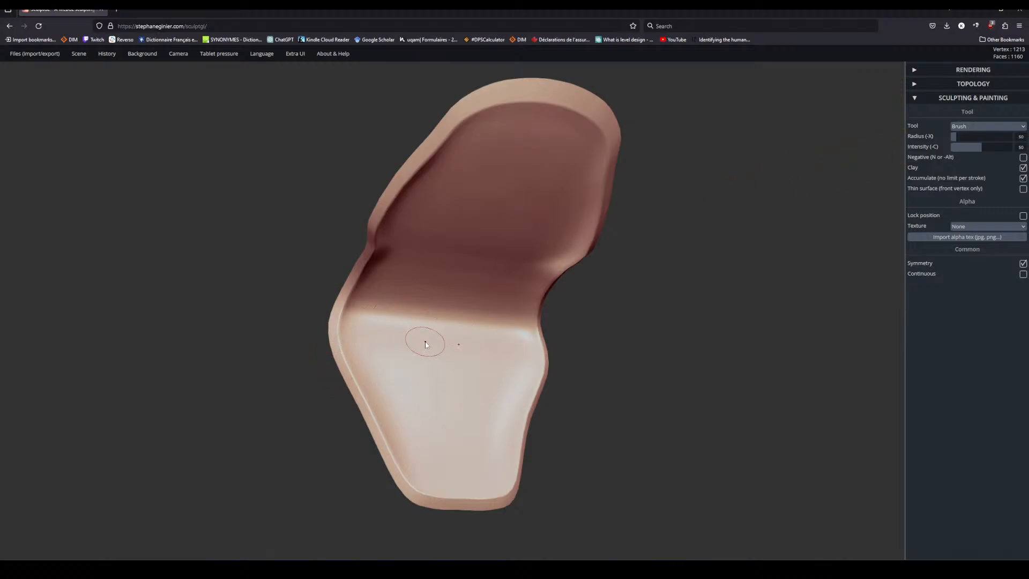
{"action": "left_click_drag", "start_coordinate": [403, 344], "coordinate": [421, 439]}
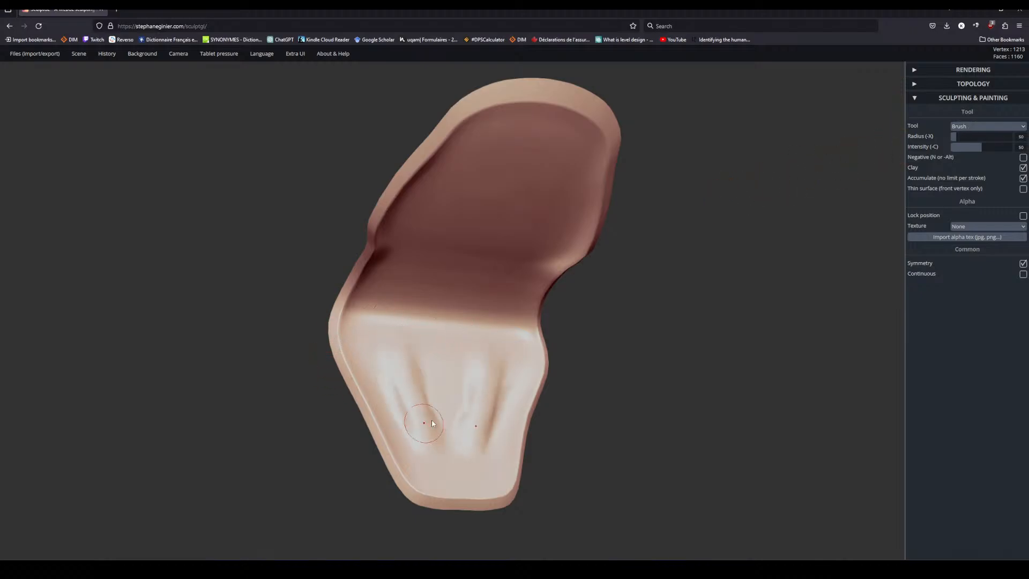
{"action": "mouse_move", "coordinate": [688, 387]}
{"action": "left_mouse_down"}
{"action": "mouse_move", "coordinate": [609, 432]}
{"action": "mouse_move", "coordinate": [606, 403]}
{"action": "left_mouse_up"}
{"action": "key", "text": "ctrl+z"}
{"action": "mouse_move", "coordinate": [419, 320]}
{"action": "left_mouse_down"}
{"action": "mouse_move", "coordinate": [428, 367]}
{"action": "mouse_move", "coordinate": [425, 222]}
{"action": "mouse_move", "coordinate": [441, 208]}
{"action": "left_mouse_up"}
{"action": "mouse_move", "coordinate": [482, 154]}
{"action": "left_mouse_down"}
{"action": "mouse_move", "coordinate": [455, 153]}
{"action": "mouse_move", "coordinate": [438, 209]}
{"action": "mouse_move", "coordinate": [437, 424]}
{"action": "mouse_move", "coordinate": [450, 456]}
{"action": "mouse_move", "coordinate": [447, 326]}
{"action": "left_mouse_up"}
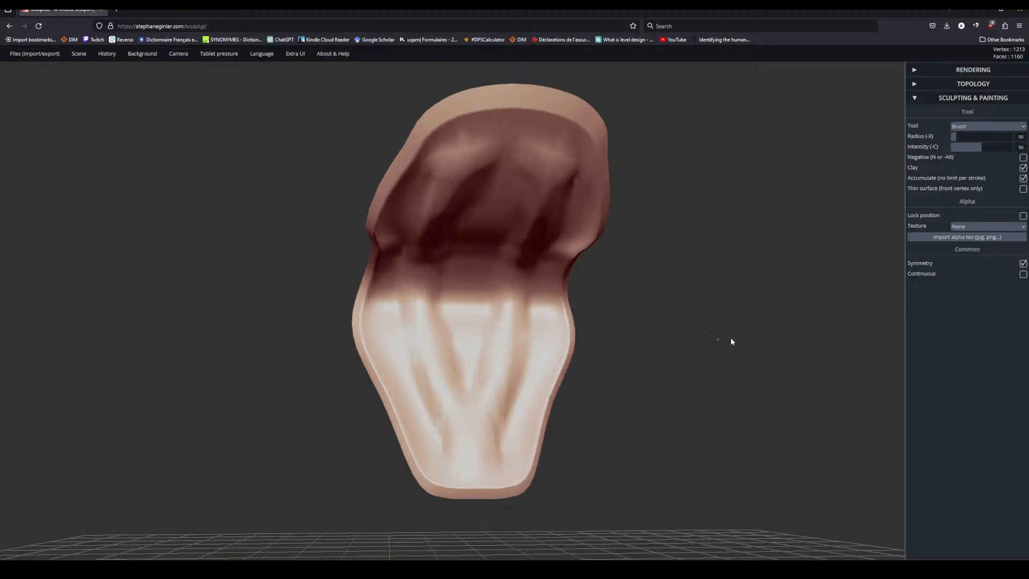
{"action": "left_click_drag", "start_coordinate": [727, 343], "coordinate": [742, 331]}
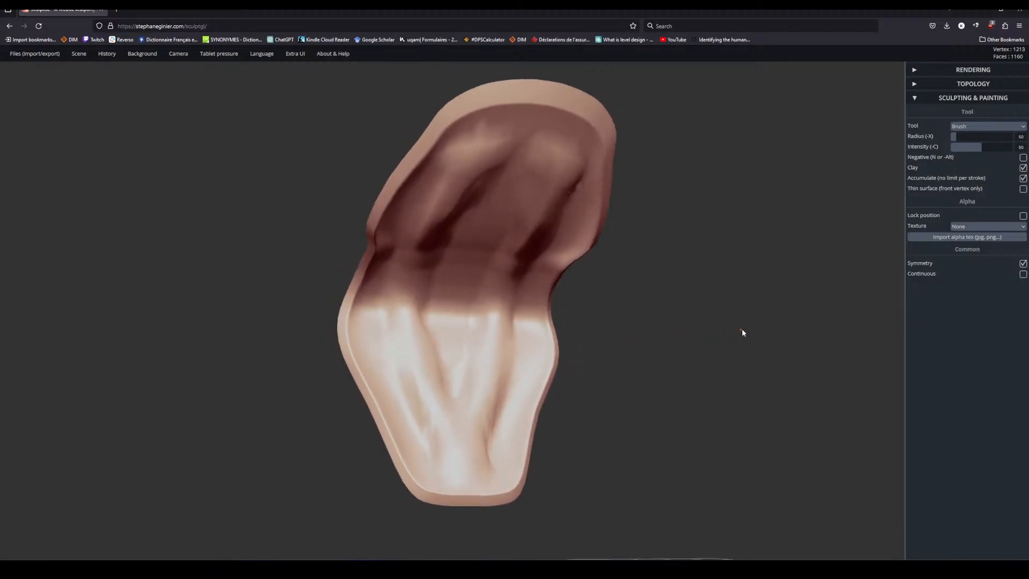
Rework the ridges on the lower jaw and the roof of the mouth with the Flatten tool.
{"action": "left_click", "coordinate": [975, 127]}
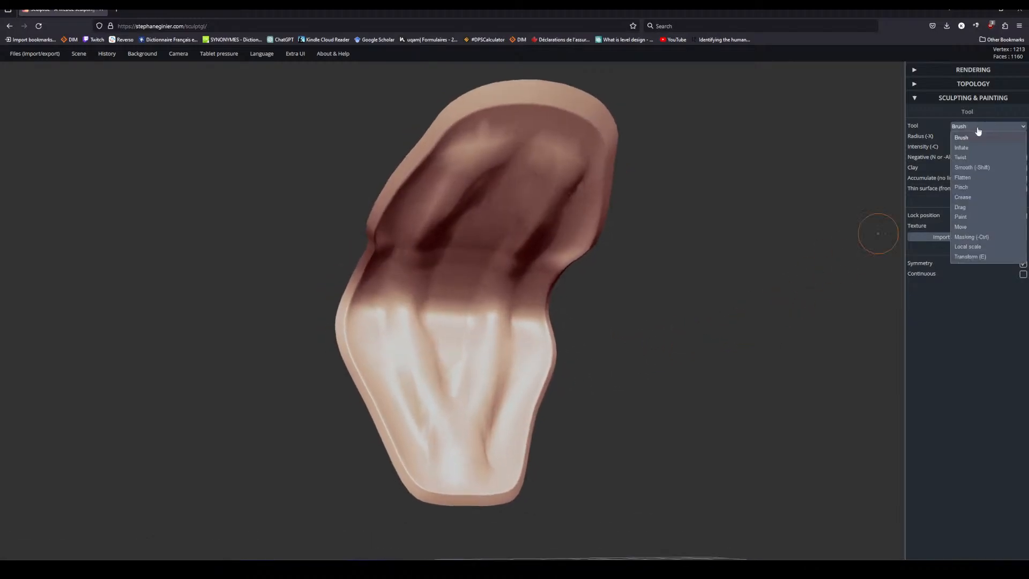
{"action": "left_click", "coordinate": [962, 178]}
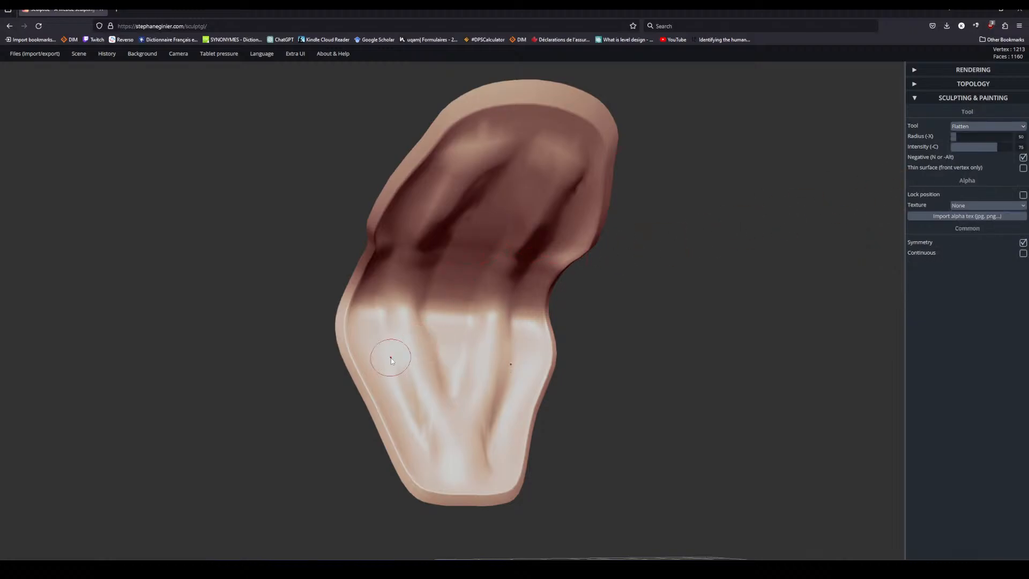
{"action": "left_click_drag", "start_coordinate": [396, 332], "coordinate": [431, 410]}
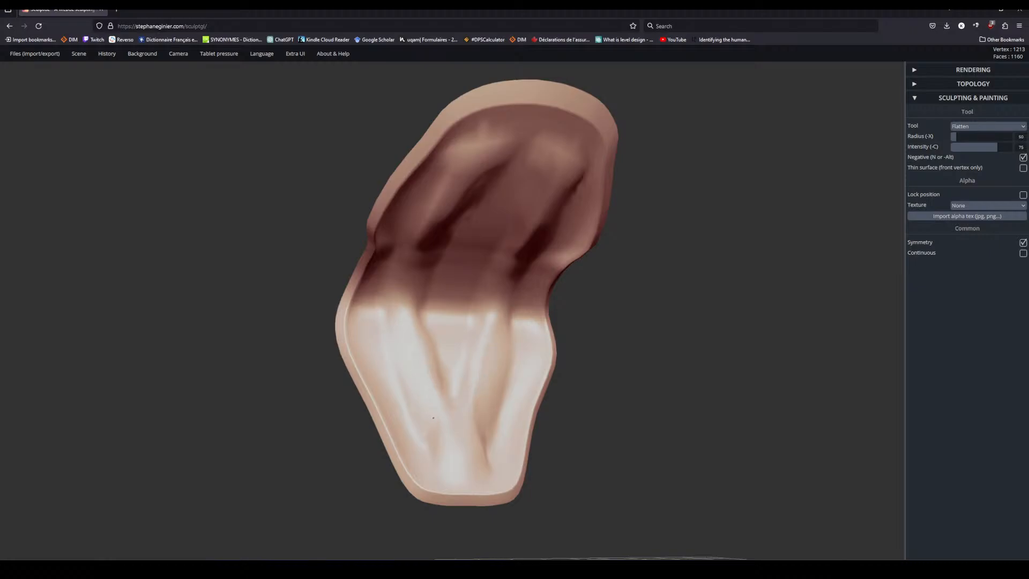
{"action": "mouse_move", "coordinate": [454, 196]}
{"action": "left_mouse_down"}
{"action": "mouse_move", "coordinate": [424, 230]}
{"action": "mouse_move", "coordinate": [473, 170]}
{"action": "left_mouse_up"}
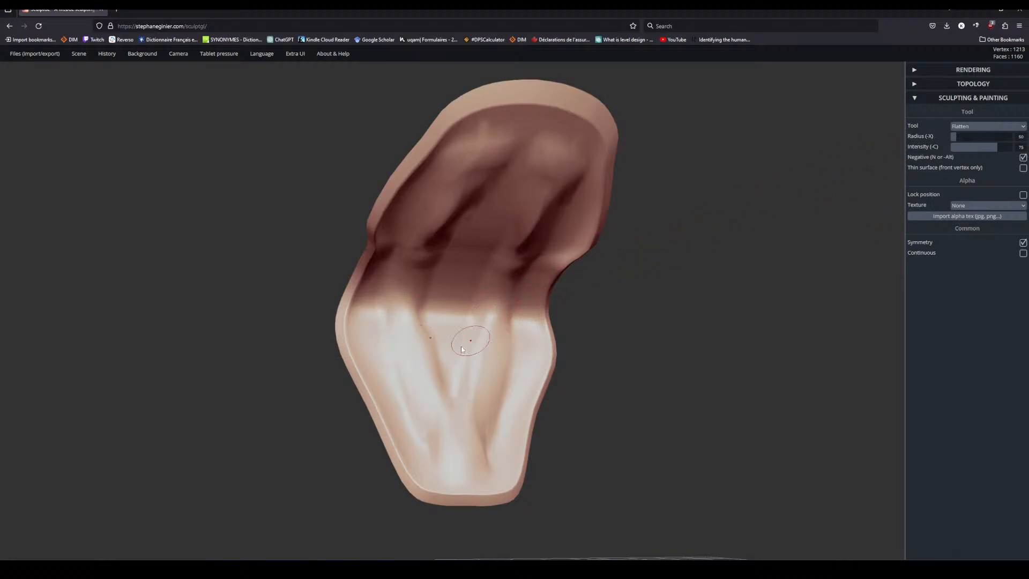
Try smoothing out the sculpted ridges across the lower jaw and the roof of the mouth.
{"action": "mouse_move", "coordinate": [470, 333]}
{"action": "left_mouse_down", "text": "shift"}
{"action": "mouse_move", "coordinate": [483, 394]}
{"action": "mouse_move", "coordinate": [464, 412]}
{"action": "mouse_move", "coordinate": [483, 434]}
{"action": "left_mouse_up", "text": "shift"}
{"action": "mouse_move", "coordinate": [466, 311]}
{"action": "left_mouse_down", "text": "shift"}
{"action": "mouse_move", "coordinate": [455, 215]}
{"action": "mouse_move", "coordinate": [432, 200]}
{"action": "mouse_move", "coordinate": [483, 134]}
{"action": "mouse_move", "coordinate": [426, 196]}
{"action": "mouse_move", "coordinate": [496, 183]}
{"action": "mouse_move", "coordinate": [464, 245]}
{"action": "mouse_move", "coordinate": [520, 246]}
{"action": "mouse_move", "coordinate": [526, 257]}
{"action": "mouse_move", "coordinate": [464, 289]}
{"action": "mouse_move", "coordinate": [456, 319]}
{"action": "mouse_move", "coordinate": [432, 276]}
{"action": "left_mouse_up", "text": "shift"}
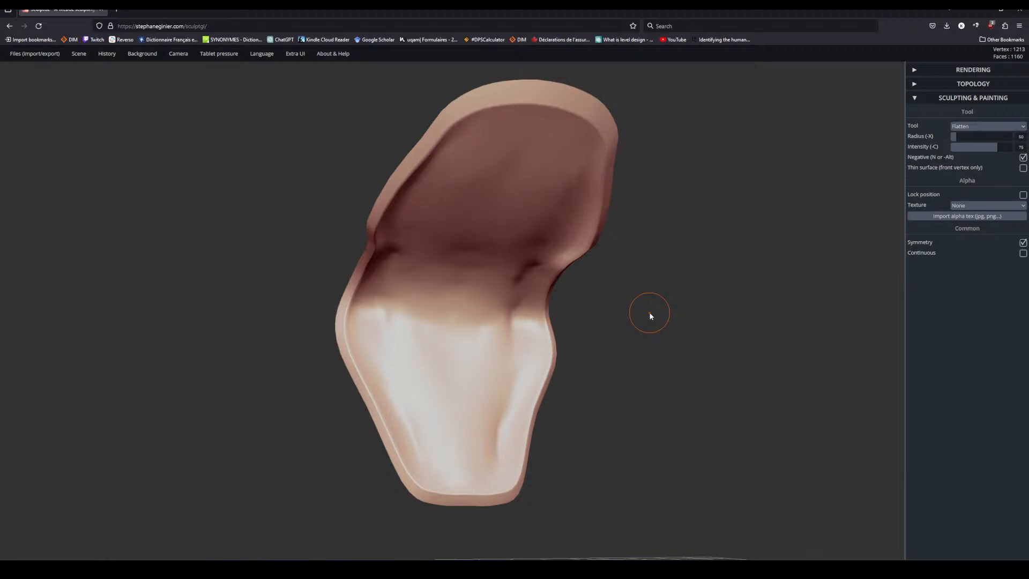
{"action": "key", "text": "ctrl+z"}
{"action": "key", "text": "ctrl+z"}
{"action": "key", "text": "ctrl+z"}
{"action": "key", "text": "ctrl+z"}
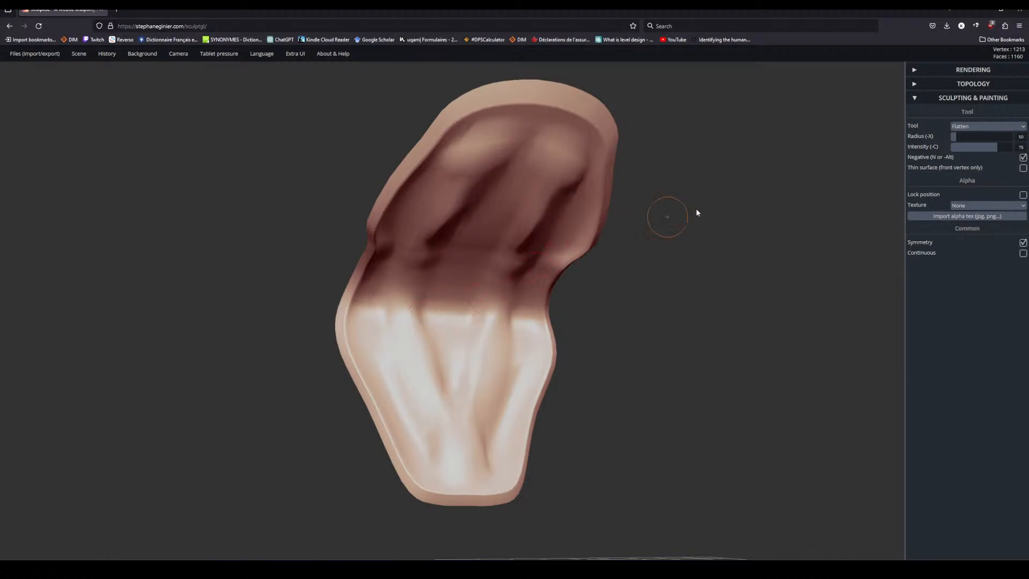
Try the Inflate tool along the middle of the mouth, from the lower jaw up to the roof.
{"action": "left_click", "coordinate": [961, 127]}
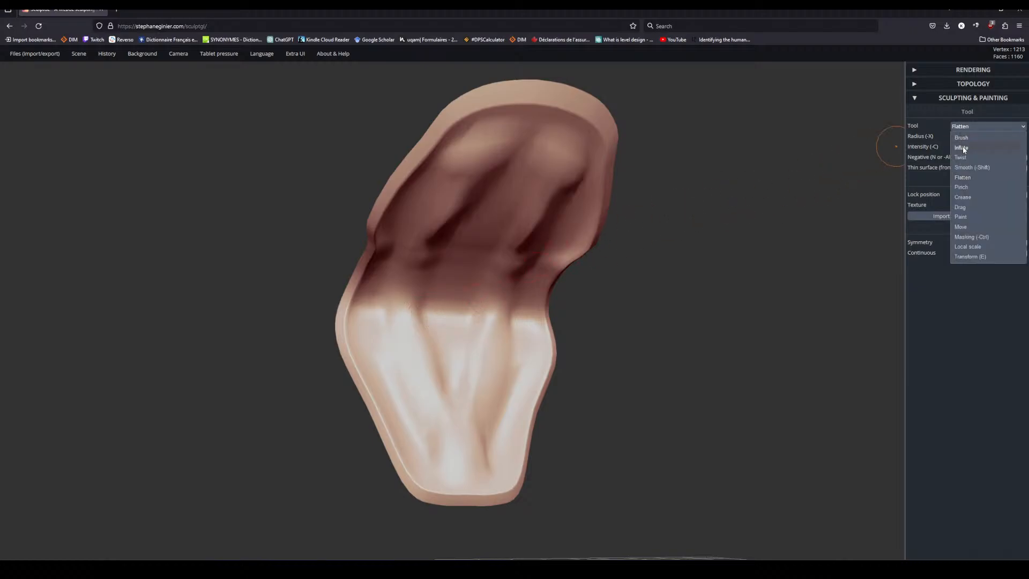
{"action": "left_click", "coordinate": [963, 148]}
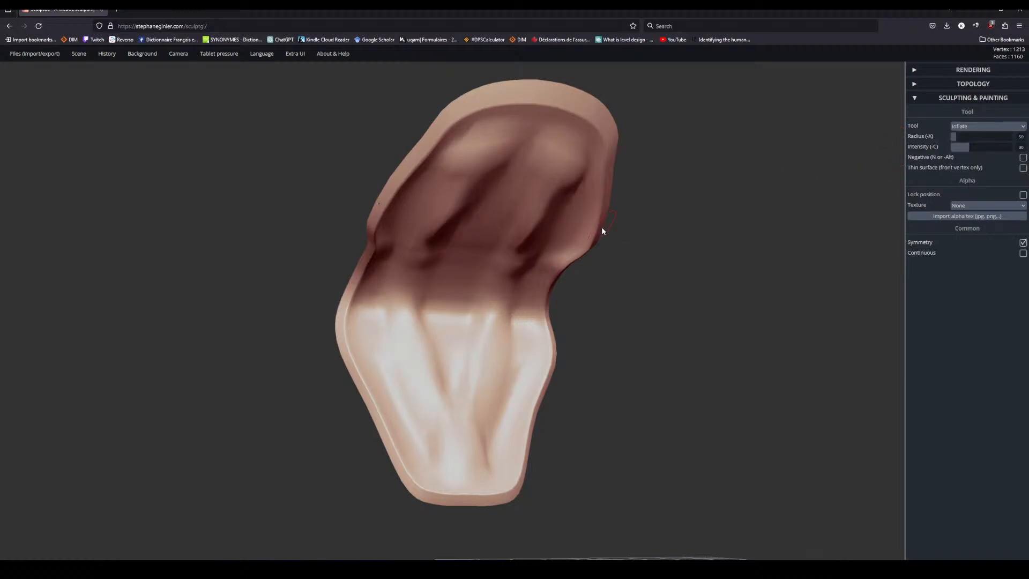
{"action": "left_click_drag", "start_coordinate": [452, 325], "coordinate": [450, 335]}
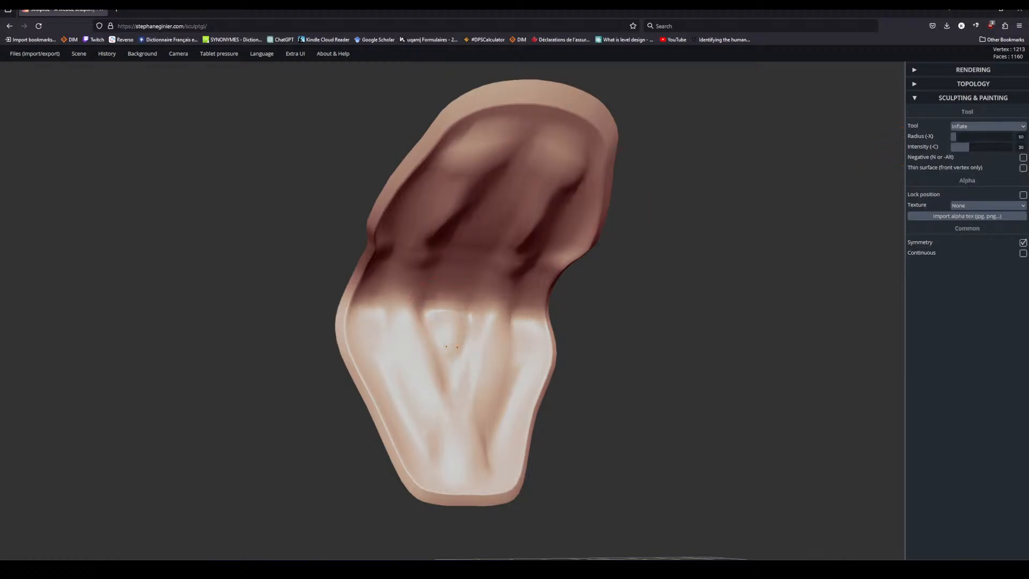
{"action": "left_click_drag", "start_coordinate": [461, 300], "coordinate": [485, 203]}
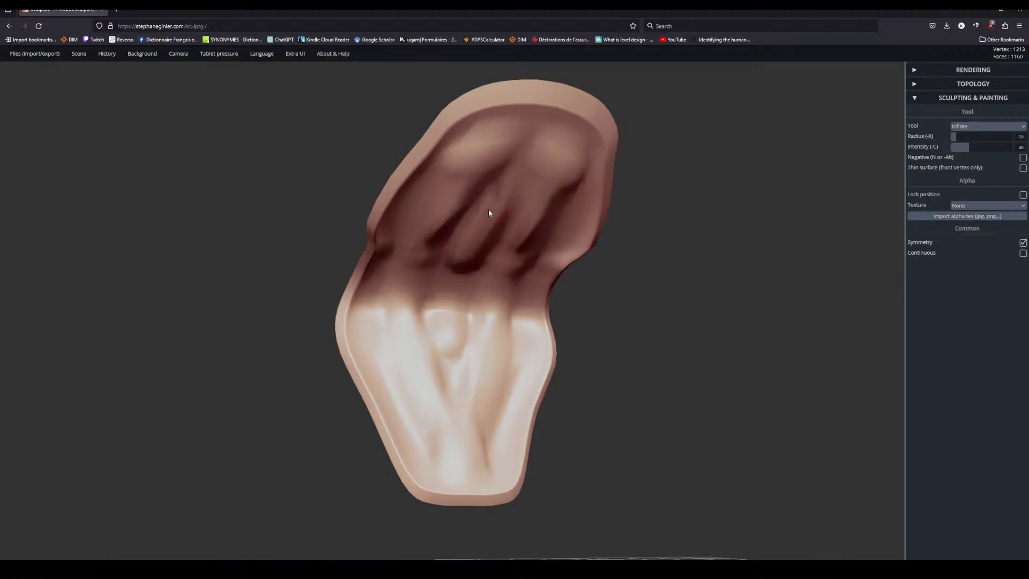
{"action": "key", "text": "ctrl+z"}
{"action": "key", "text": "ctrl+z"}
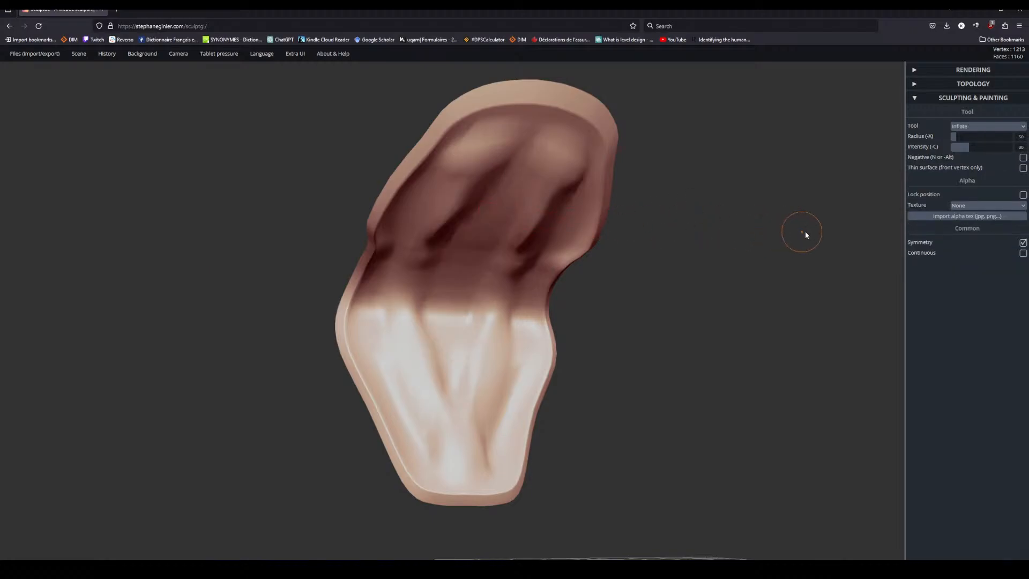
Undo the last Inflate strokes and switch to the Brush tool with a radius of 40.
{"action": "key", "text": "ctrl+z"}
{"action": "key", "text": "ctrl+z"}
{"action": "left_click_drag", "start_coordinate": [984, 139], "coordinate": [960, 139]}
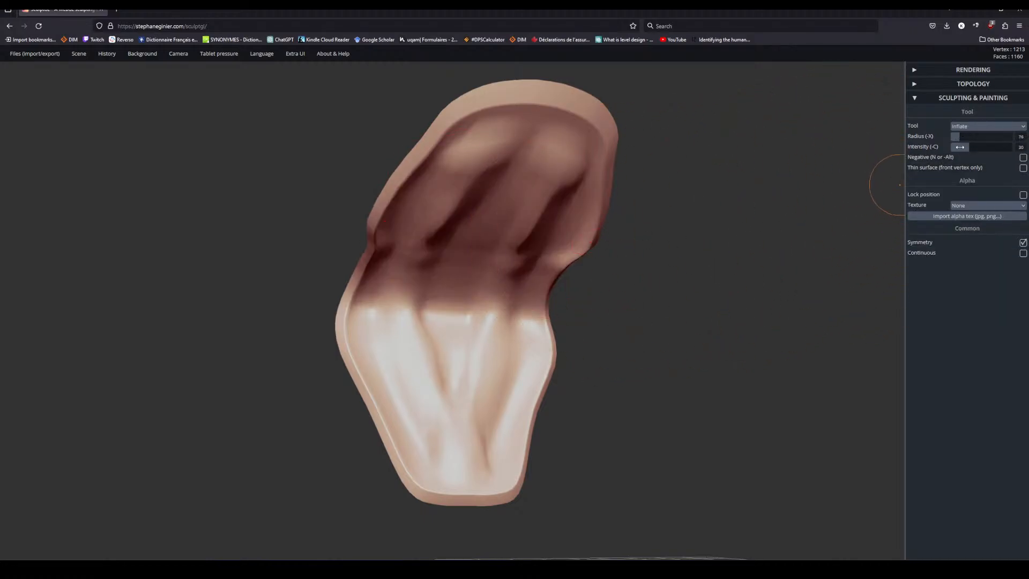
{"action": "left_click", "coordinate": [965, 127]}
{"action": "left_click", "coordinate": [962, 138]}
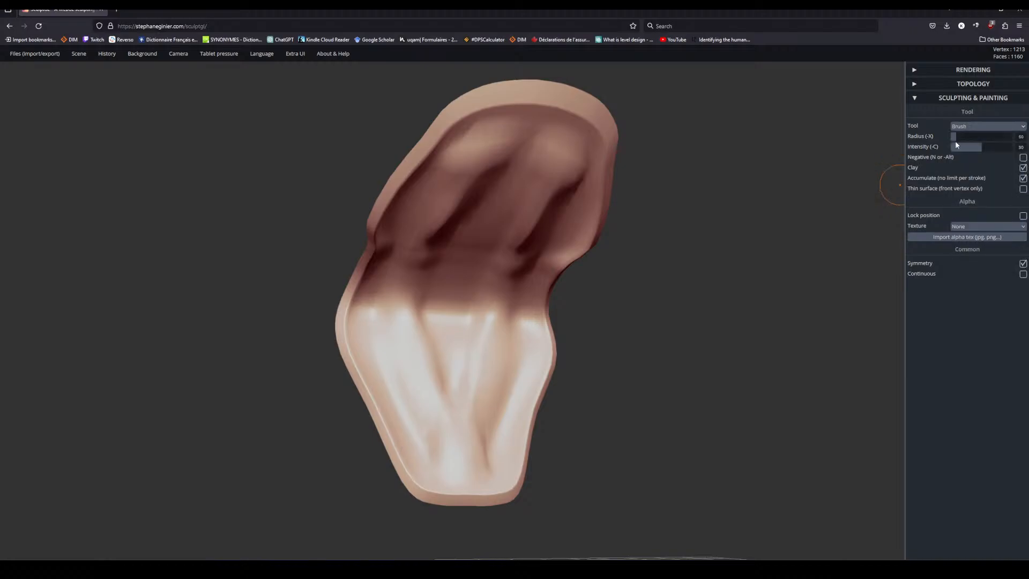
{"action": "left_click_drag", "start_coordinate": [952, 139], "coordinate": [956, 138]}
{"action": "left_click", "coordinate": [960, 71]}
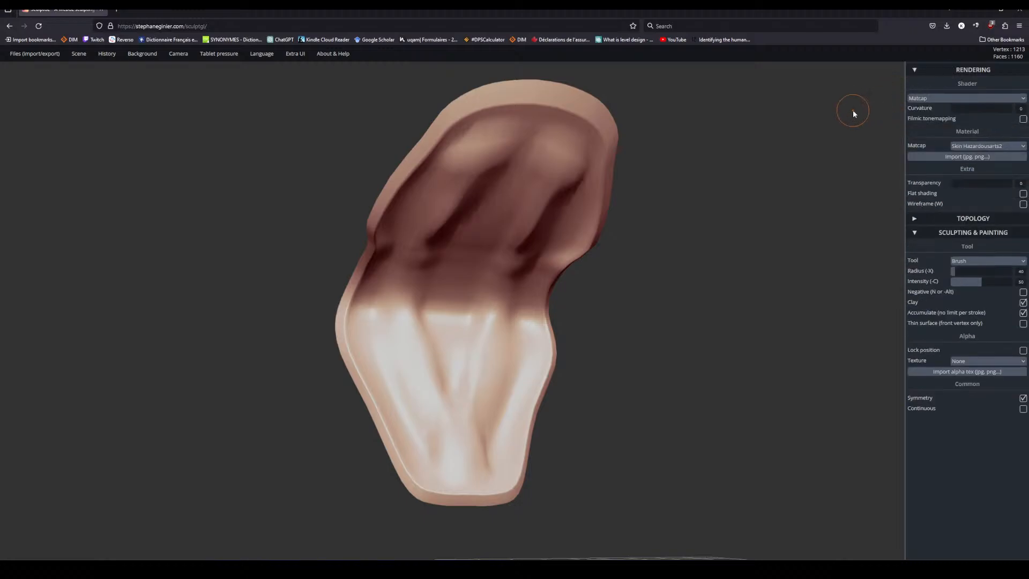
{"action": "left_click", "coordinate": [936, 70]}
{"action": "left_click", "coordinate": [929, 85]}
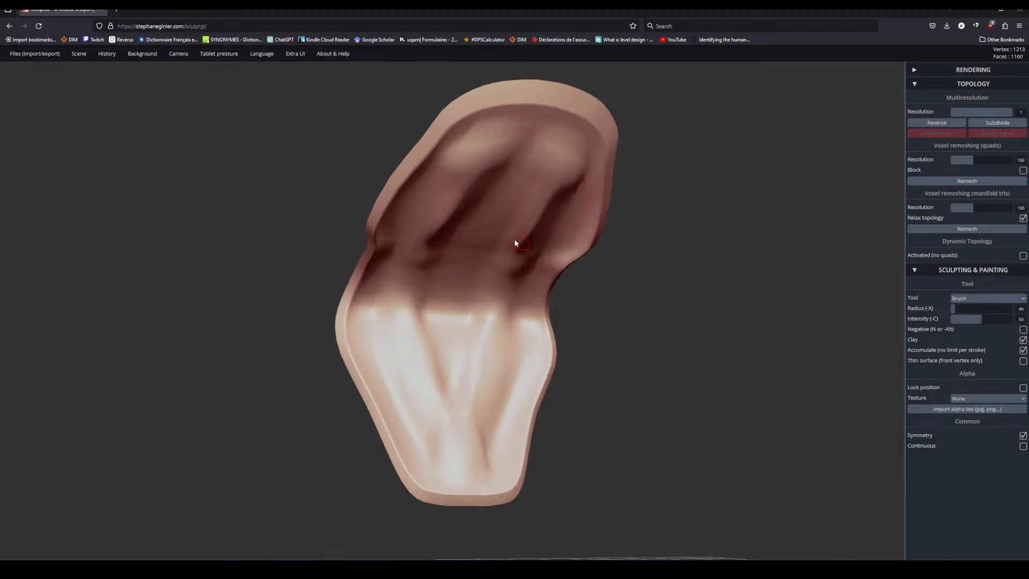
{"action": "key", "text": "ctrl+z"}
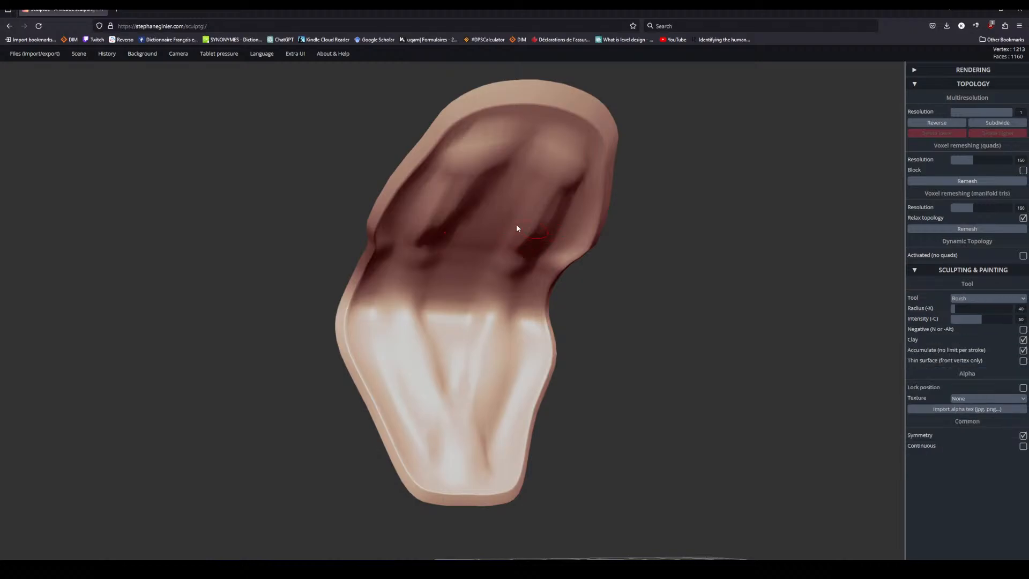
Clear the scene and import the unsculpted mouth piece again.
{"action": "left_click", "coordinate": [82, 68]}
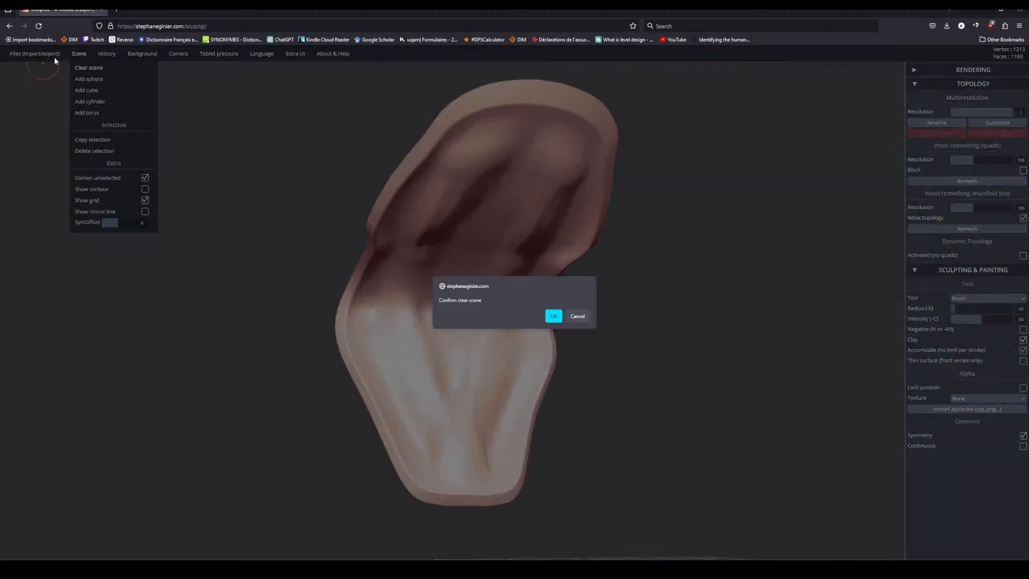
{"action": "left_click", "coordinate": [554, 316]}
{"action": "mouse_move", "coordinate": [46, 55]}
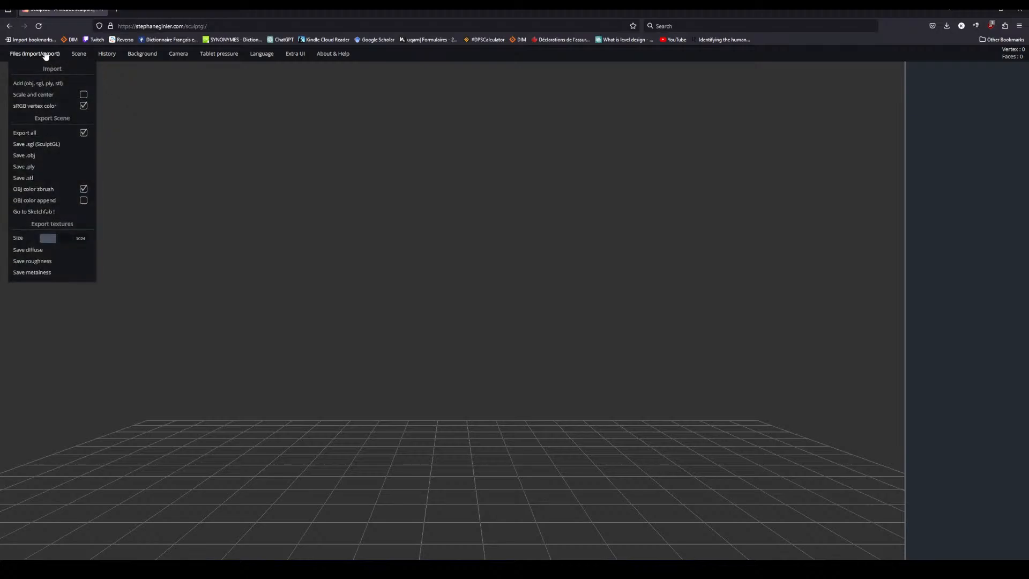
{"action": "left_click", "coordinate": [43, 85]}
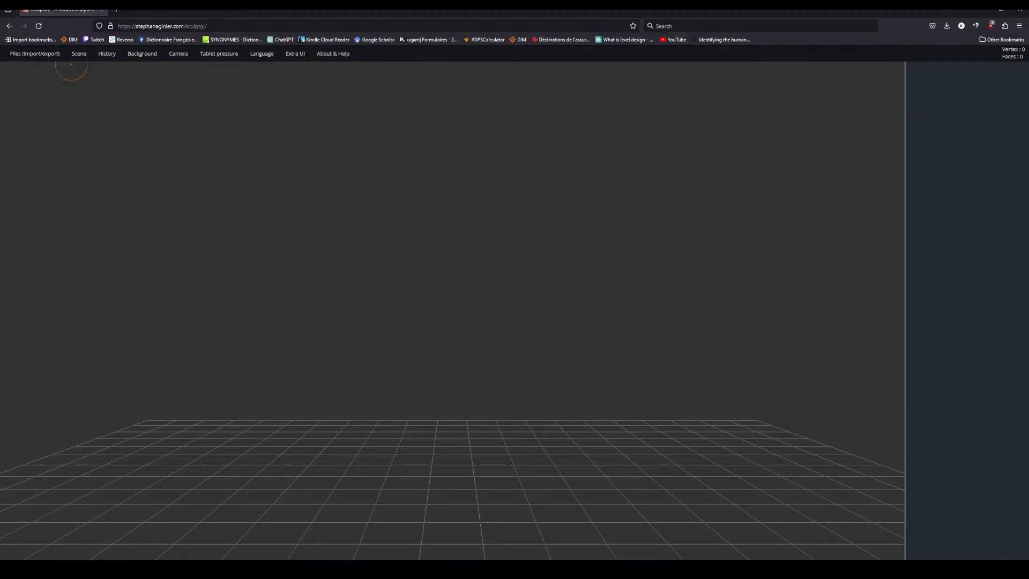
Raise a ridge along the middle of the lower jaw's inner surface with the Brush tool.
{"action": "mouse_move", "coordinate": [657, 379]}
{"action": "left_mouse_down"}
{"action": "mouse_move", "coordinate": [159, 367]}
{"action": "mouse_move", "coordinate": [115, 347]}
{"action": "mouse_move", "coordinate": [197, 340]}
{"action": "mouse_move", "coordinate": [285, 369]}
{"action": "mouse_move", "coordinate": [263, 348]}
{"action": "mouse_move", "coordinate": [271, 343]}
{"action": "left_mouse_up"}
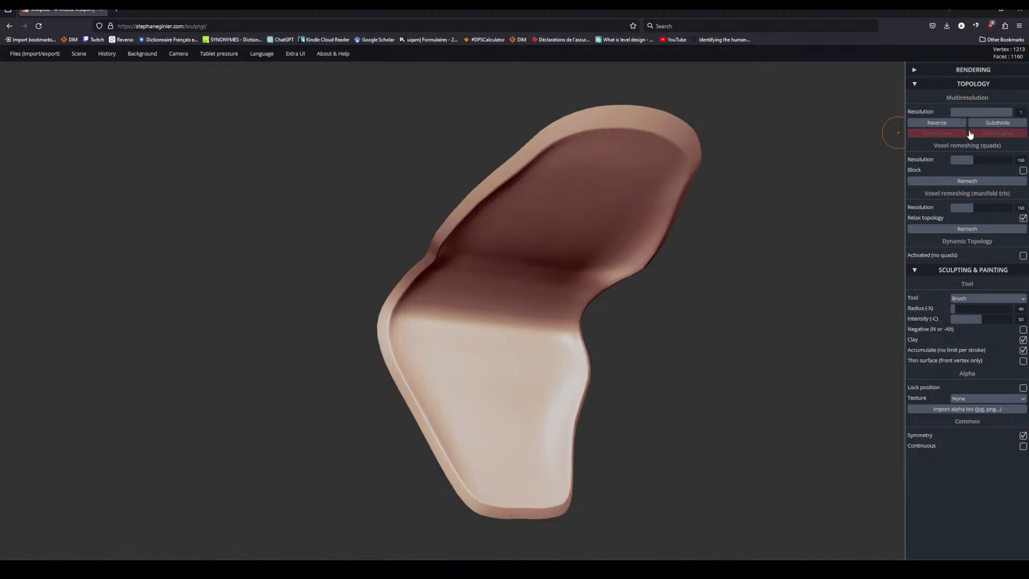
{"action": "left_click_drag", "start_coordinate": [722, 291], "coordinate": [545, 301]}
{"action": "left_click_drag", "start_coordinate": [0, 108], "coordinate": [0, 107]}
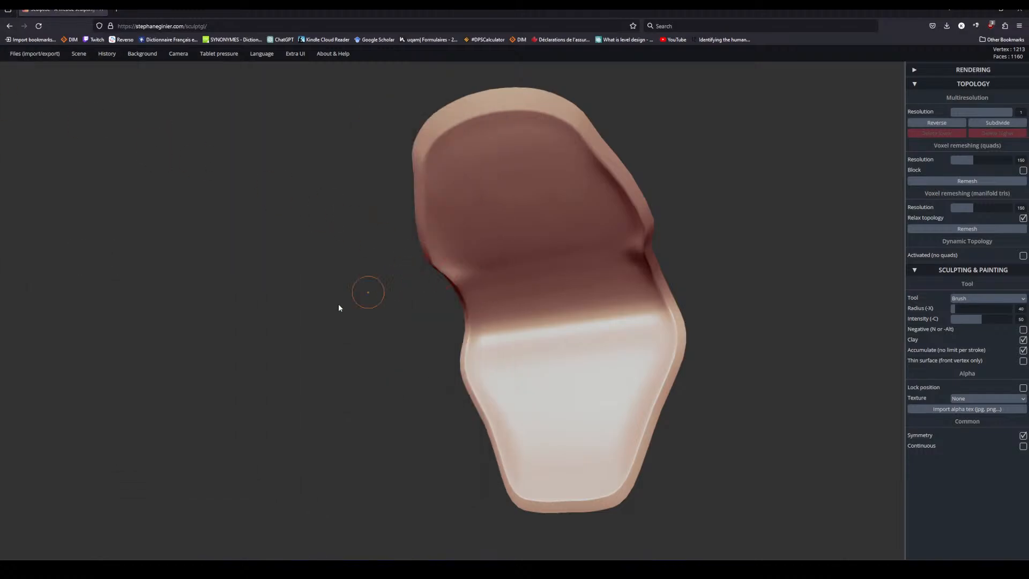
{"action": "left_click_drag", "start_coordinate": [356, 300], "coordinate": [324, 321]}
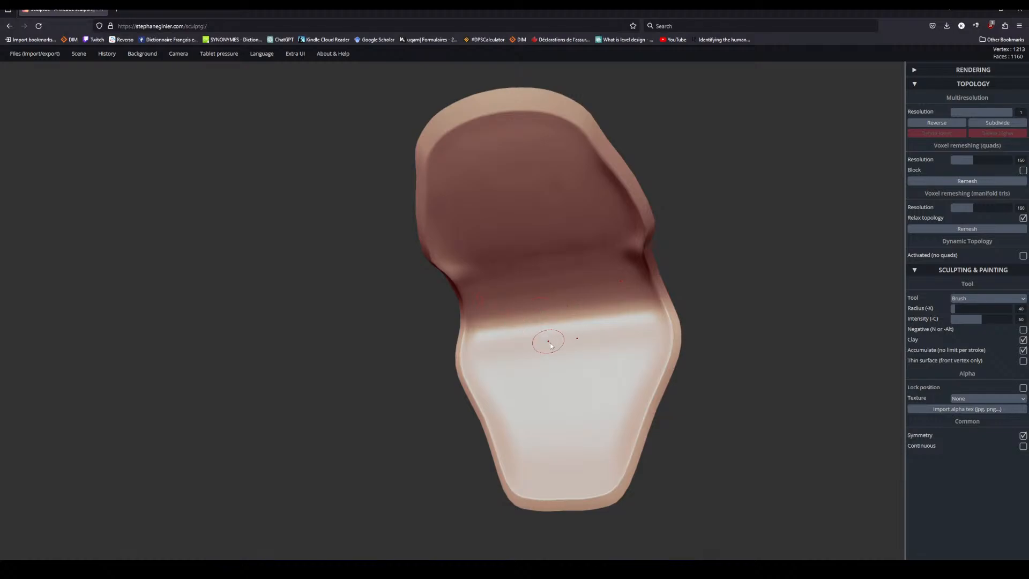
{"action": "mouse_move", "coordinate": [555, 349]}
{"action": "left_mouse_down"}
{"action": "mouse_move", "coordinate": [542, 437]}
{"action": "mouse_move", "coordinate": [558, 438]}
{"action": "left_mouse_up"}
{"action": "mouse_move", "coordinate": [663, 443]}
{"action": "left_mouse_down"}
{"action": "mouse_move", "coordinate": [628, 467]}
{"action": "mouse_move", "coordinate": [617, 382]}
{"action": "left_mouse_up"}
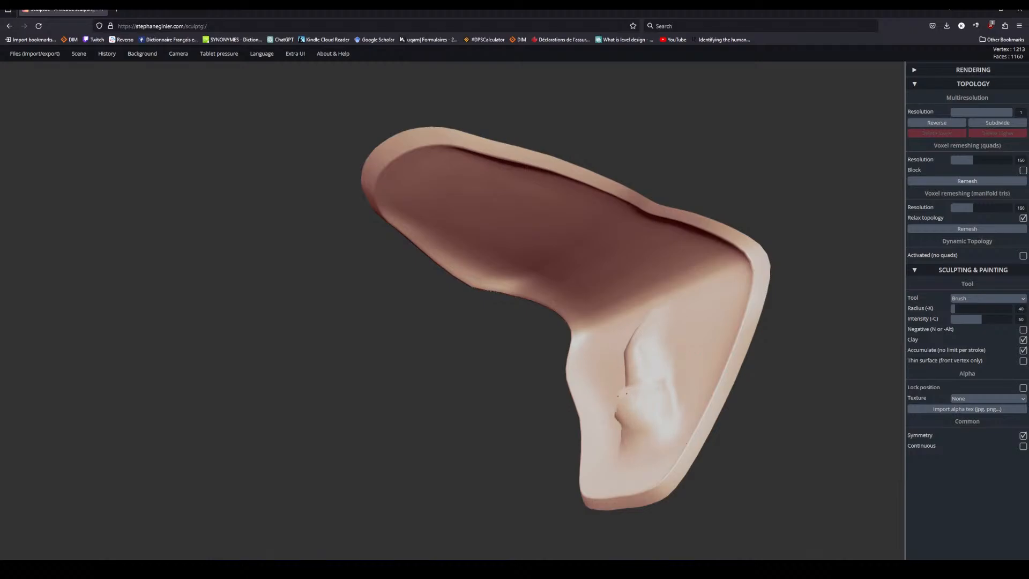
Smooth the central ridge on the lower jaw and build it up again into an even, elongated shape.
{"action": "mouse_move", "coordinate": [625, 418]}
{"action": "left_mouse_down", "text": "shift"}
{"action": "mouse_move", "coordinate": [631, 352]}
{"action": "mouse_move", "coordinate": [636, 378]}
{"action": "left_mouse_up", "text": "shift"}
{"action": "mouse_move", "coordinate": [651, 322]}
{"action": "left_mouse_down"}
{"action": "mouse_move", "coordinate": [638, 405]}
{"action": "mouse_move", "coordinate": [648, 418]}
{"action": "left_mouse_up"}
{"action": "left_click_drag", "start_coordinate": [807, 459], "coordinate": [775, 442]}
{"action": "left_click_drag", "start_coordinate": [641, 338], "coordinate": [642, 346]}
{"action": "mouse_move", "coordinate": [777, 421]}
{"action": "left_mouse_down"}
{"action": "mouse_move", "coordinate": [804, 403]}
{"action": "mouse_move", "coordinate": [743, 410]}
{"action": "left_mouse_up"}
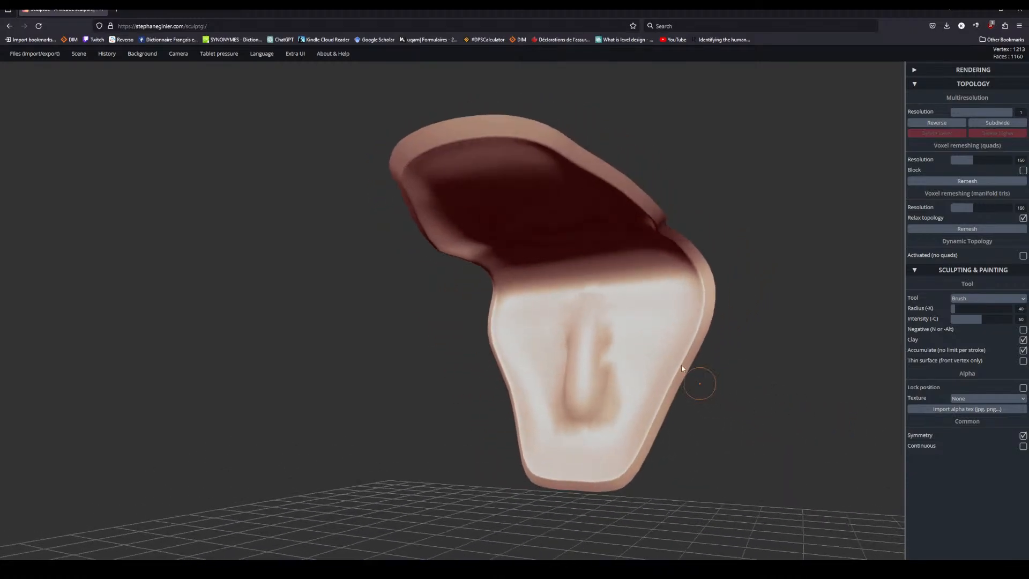
{"action": "left_click_drag", "start_coordinate": [707, 378], "coordinate": [531, 364]}
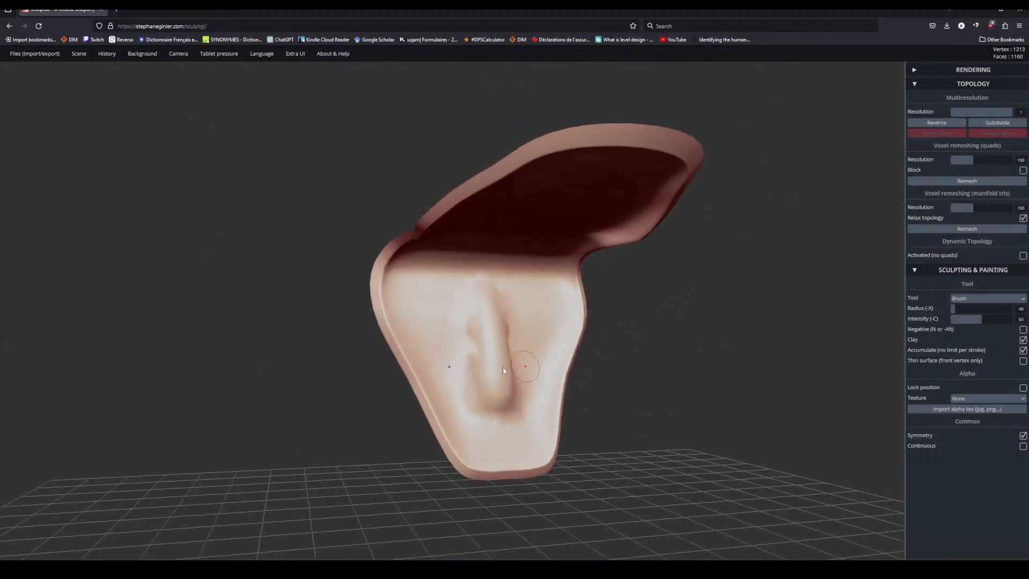
{"action": "mouse_move", "coordinate": [635, 368]}
{"action": "left_mouse_down"}
{"action": "mouse_move", "coordinate": [571, 384]}
{"action": "mouse_move", "coordinate": [438, 382]}
{"action": "mouse_move", "coordinate": [388, 335]}
{"action": "mouse_move", "coordinate": [717, 377]}
{"action": "mouse_move", "coordinate": [626, 321]}
{"action": "mouse_move", "coordinate": [611, 349]}
{"action": "mouse_move", "coordinate": [505, 361]}
{"action": "mouse_move", "coordinate": [506, 352]}
{"action": "mouse_move", "coordinate": [432, 377]}
{"action": "mouse_move", "coordinate": [480, 379]}
{"action": "mouse_move", "coordinate": [420, 391]}
{"action": "mouse_move", "coordinate": [419, 375]}
{"action": "left_mouse_up"}
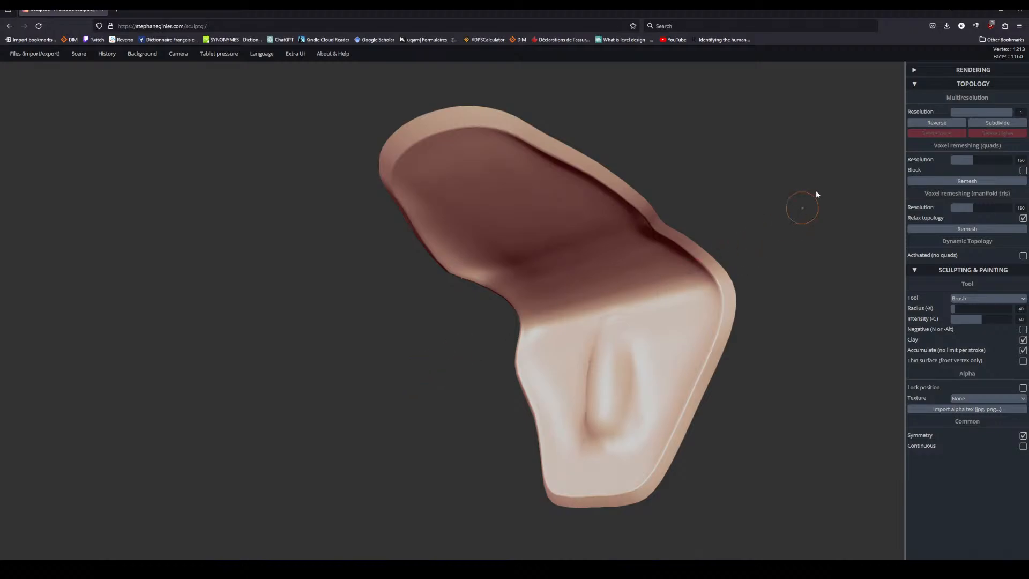
Check the mouth piece's mesh with the wireframe display, and hide the wireframe again.
{"action": "left_click", "coordinate": [930, 71]}
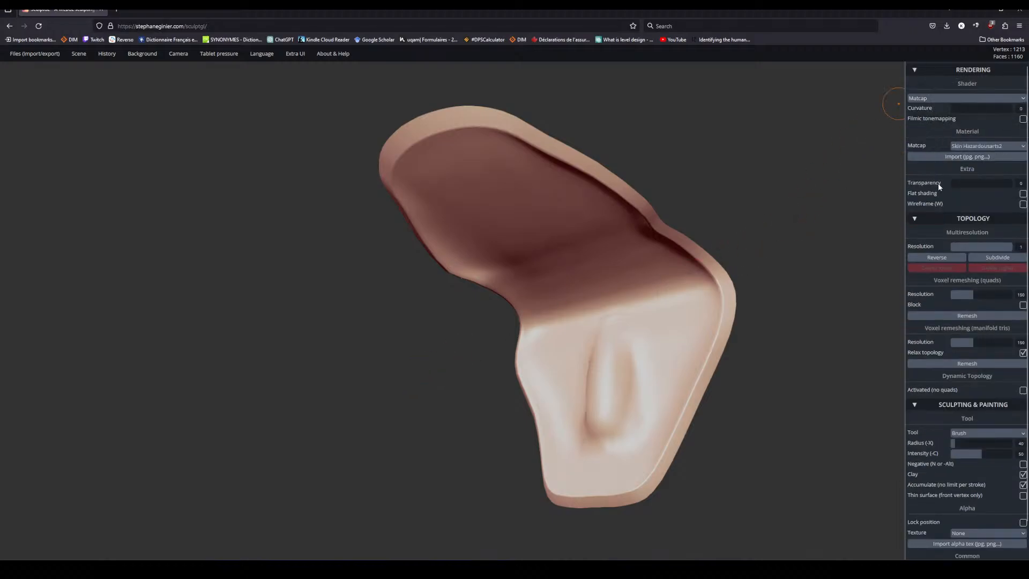
{"action": "left_click", "coordinate": [1022, 205]}
{"action": "key", "text": "w"}
Sculpt symmetrical ridges on the lower jaw on both sides of the central ridge.
{"action": "mouse_move", "coordinate": [787, 213]}
{"action": "left_mouse_down"}
{"action": "mouse_move", "coordinate": [818, 213]}
{"action": "mouse_move", "coordinate": [803, 215]}
{"action": "mouse_move", "coordinate": [795, 246]}
{"action": "mouse_move", "coordinate": [811, 248]}
{"action": "left_mouse_up"}
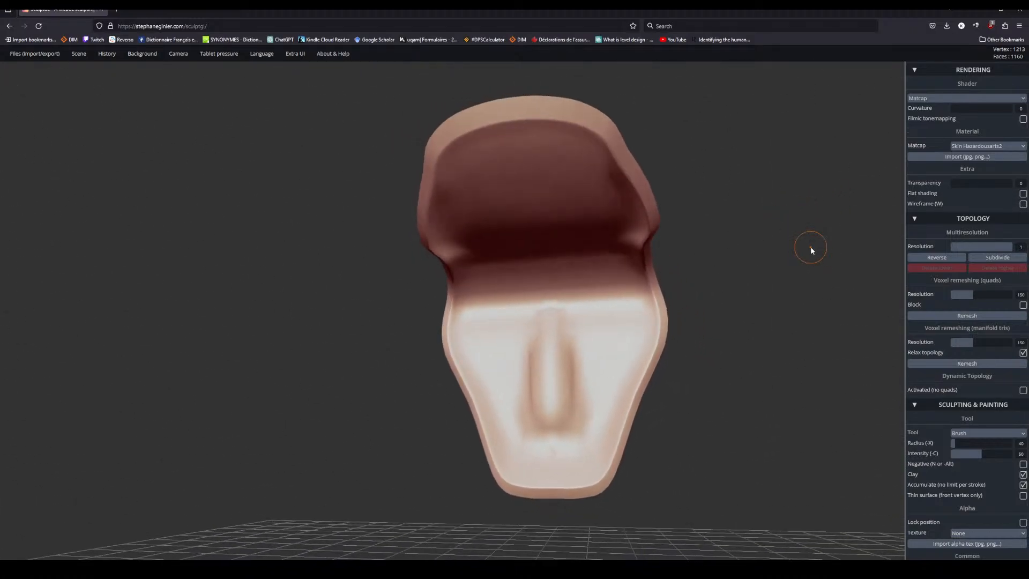
{"action": "left_click_drag", "start_coordinate": [498, 391], "coordinate": [507, 440]}
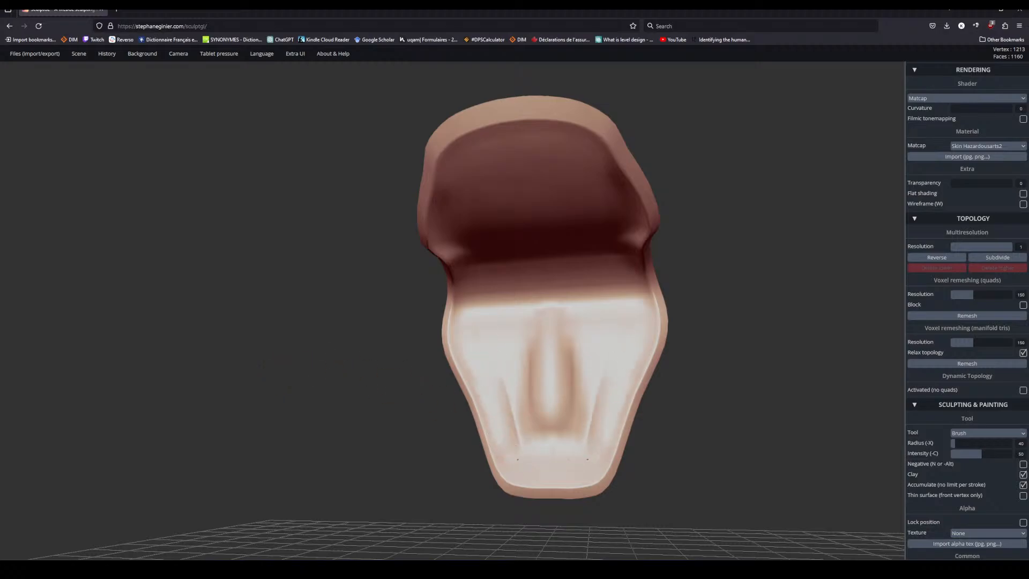
{"action": "left_click_drag", "start_coordinate": [365, 496], "coordinate": [124, 485]}
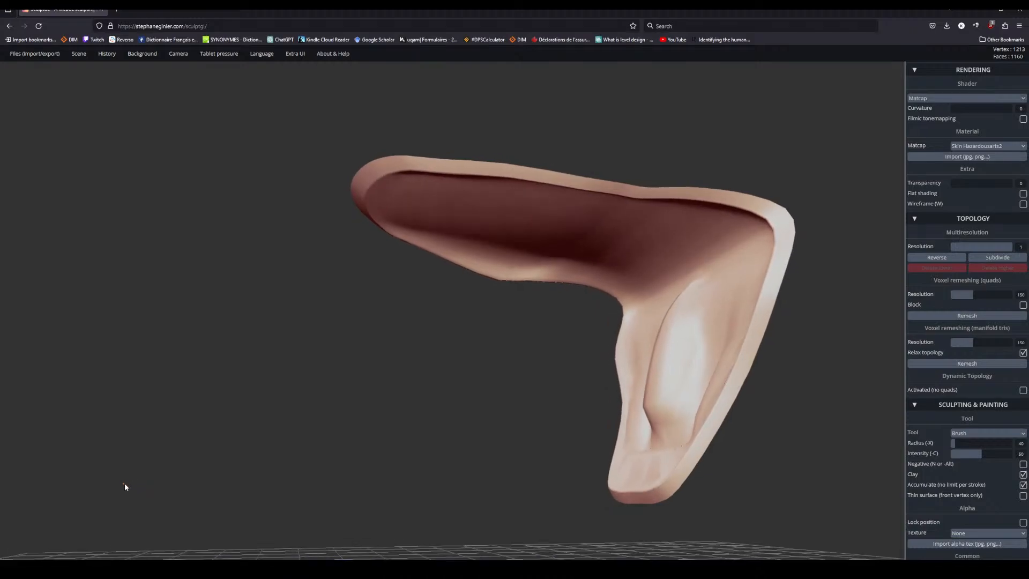
{"action": "mouse_move", "coordinate": [274, 463]}
{"action": "left_mouse_down"}
{"action": "mouse_move", "coordinate": [540, 456]}
{"action": "mouse_move", "coordinate": [536, 440]}
{"action": "left_mouse_up"}
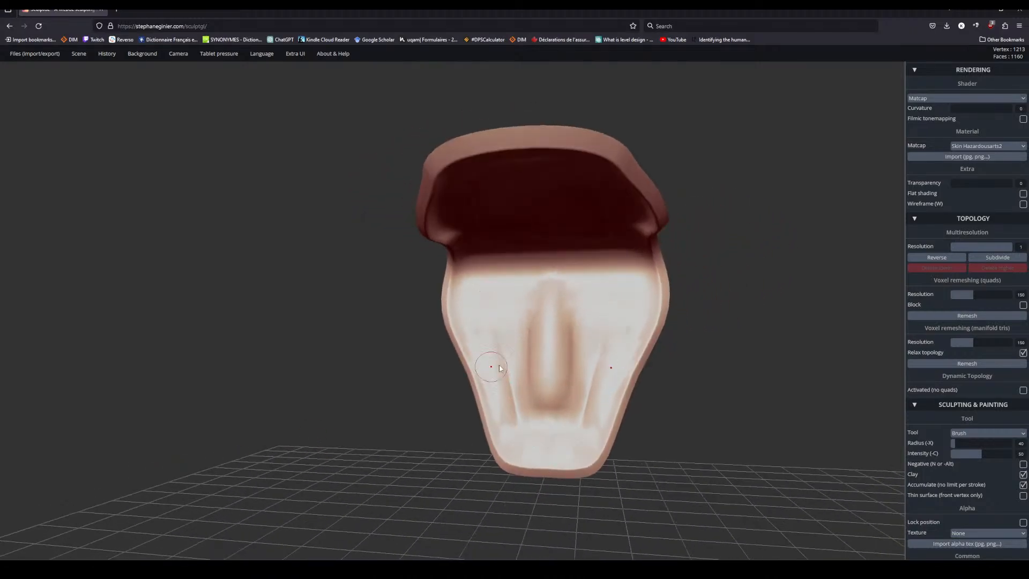
{"action": "mouse_move", "coordinate": [390, 462]}
{"action": "left_mouse_down"}
{"action": "mouse_move", "coordinate": [231, 407]}
{"action": "mouse_move", "coordinate": [249, 433]}
{"action": "mouse_move", "coordinate": [387, 411]}
{"action": "mouse_move", "coordinate": [426, 360]}
{"action": "left_mouse_up"}
Sculpt symmetrical ridges from the jaw hinge up along both sides of the roof of the mouth.
{"action": "mouse_move", "coordinate": [470, 294]}
{"action": "left_mouse_down"}
{"action": "mouse_move", "coordinate": [465, 358]}
{"action": "mouse_move", "coordinate": [464, 313]}
{"action": "mouse_move", "coordinate": [432, 340]}
{"action": "mouse_move", "coordinate": [172, 432]}
{"action": "mouse_move", "coordinate": [245, 435]}
{"action": "mouse_move", "coordinate": [326, 407]}
{"action": "mouse_move", "coordinate": [493, 246]}
{"action": "left_mouse_up"}
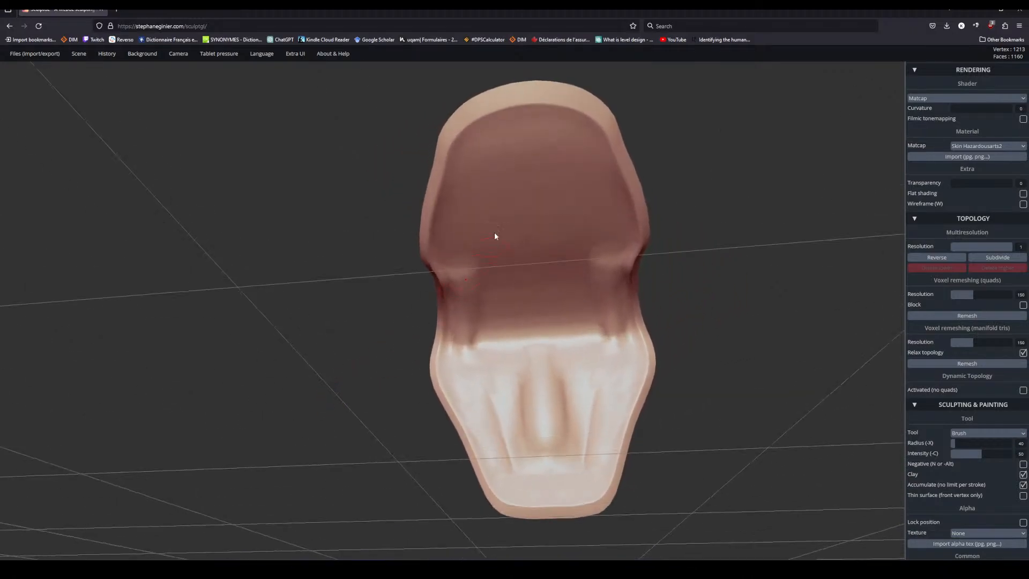
{"action": "mouse_move", "coordinate": [324, 291]}
{"action": "left_mouse_down"}
{"action": "mouse_move", "coordinate": [308, 299]}
{"action": "mouse_move", "coordinate": [402, 268]}
{"action": "left_mouse_up"}
{"action": "mouse_move", "coordinate": [493, 167]}
{"action": "left_mouse_down"}
{"action": "mouse_move", "coordinate": [493, 206]}
{"action": "mouse_move", "coordinate": [494, 153]}
{"action": "mouse_move", "coordinate": [496, 189]}
{"action": "mouse_move", "coordinate": [495, 160]}
{"action": "mouse_move", "coordinate": [475, 214]}
{"action": "mouse_move", "coordinate": [480, 236]}
{"action": "mouse_move", "coordinate": [478, 213]}
{"action": "left_mouse_up"}
{"action": "mouse_move", "coordinate": [307, 327]}
{"action": "left_mouse_down"}
{"action": "mouse_move", "coordinate": [422, 344]}
{"action": "mouse_move", "coordinate": [401, 350]}
{"action": "left_mouse_up"}
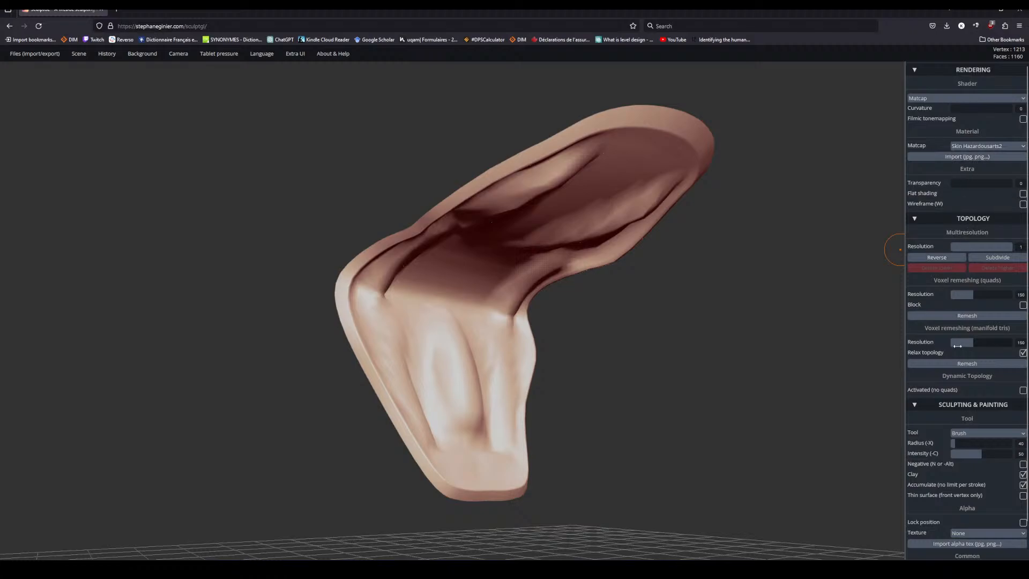
Pull the side ridges on the roof of the mouth into a fuller shape with the Drag tool.
{"action": "left_click", "coordinate": [955, 72]}
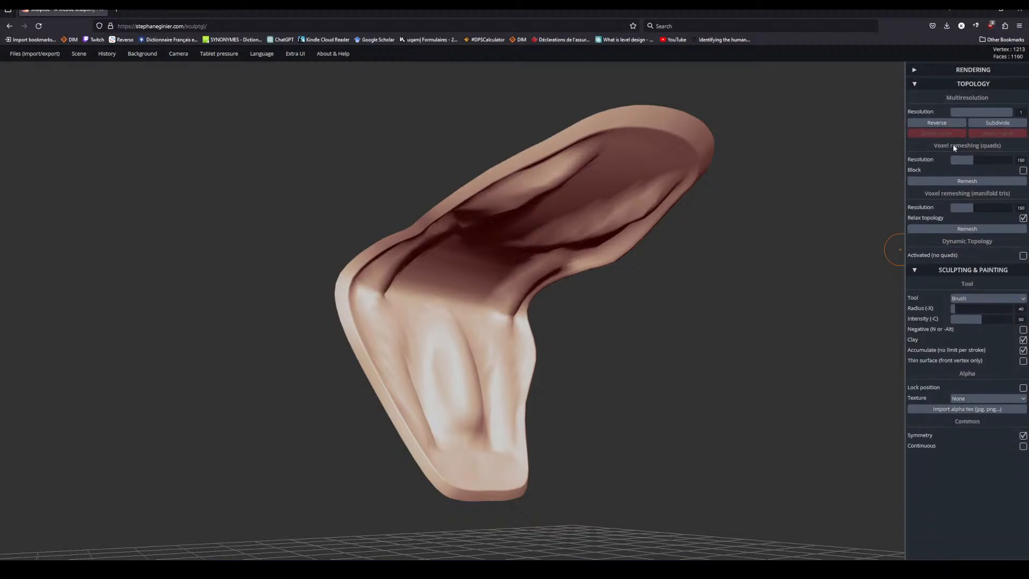
{"action": "left_click", "coordinate": [948, 85]}
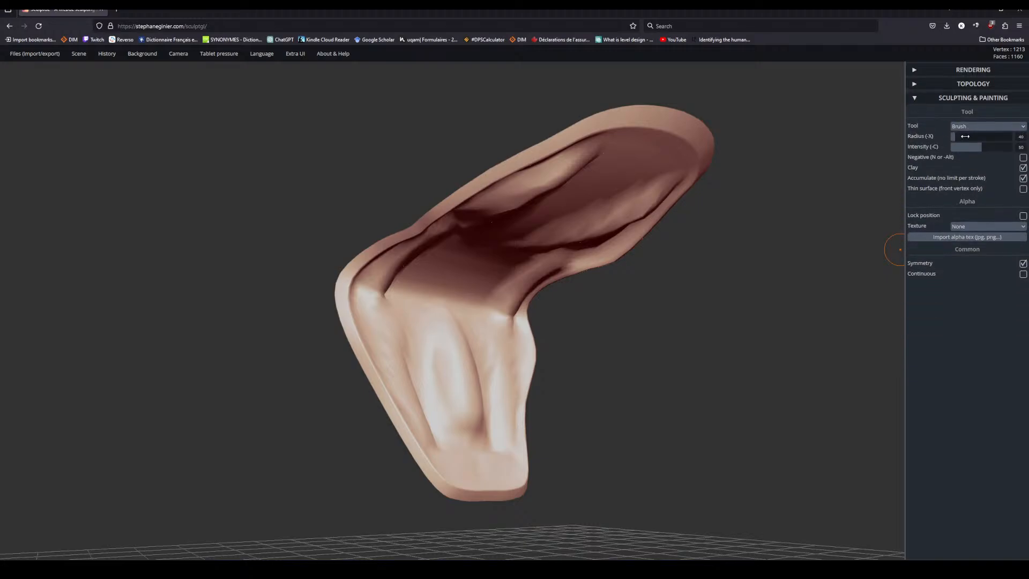
{"action": "left_click", "coordinate": [967, 127]}
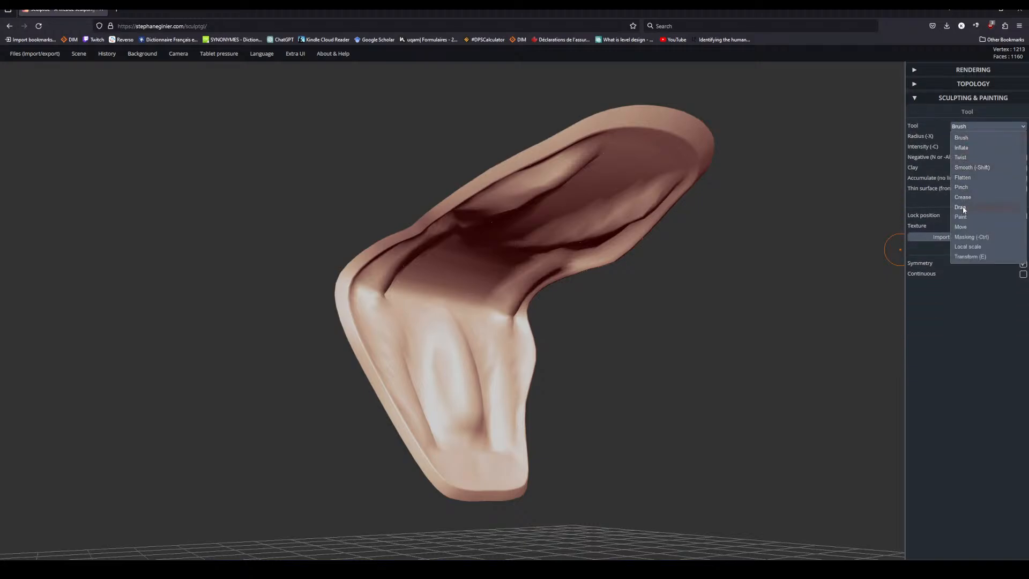
{"action": "left_click", "coordinate": [961, 207]}
{"action": "mouse_move", "coordinate": [506, 208]}
{"action": "left_mouse_down"}
{"action": "mouse_move", "coordinate": [525, 215]}
{"action": "mouse_move", "coordinate": [580, 175]}
{"action": "left_mouse_up"}
{"action": "mouse_move", "coordinate": [689, 353]}
{"action": "left_mouse_down"}
{"action": "mouse_move", "coordinate": [750, 374]}
{"action": "mouse_move", "coordinate": [645, 267]}
{"action": "left_mouse_up"}
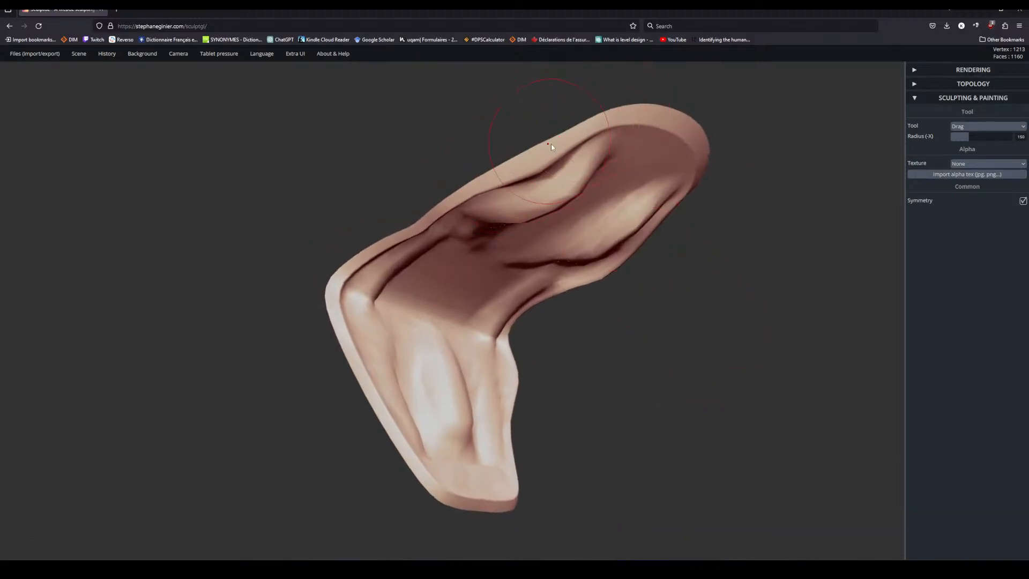
{"action": "left_click_drag", "start_coordinate": [656, 268], "coordinate": [652, 319]}
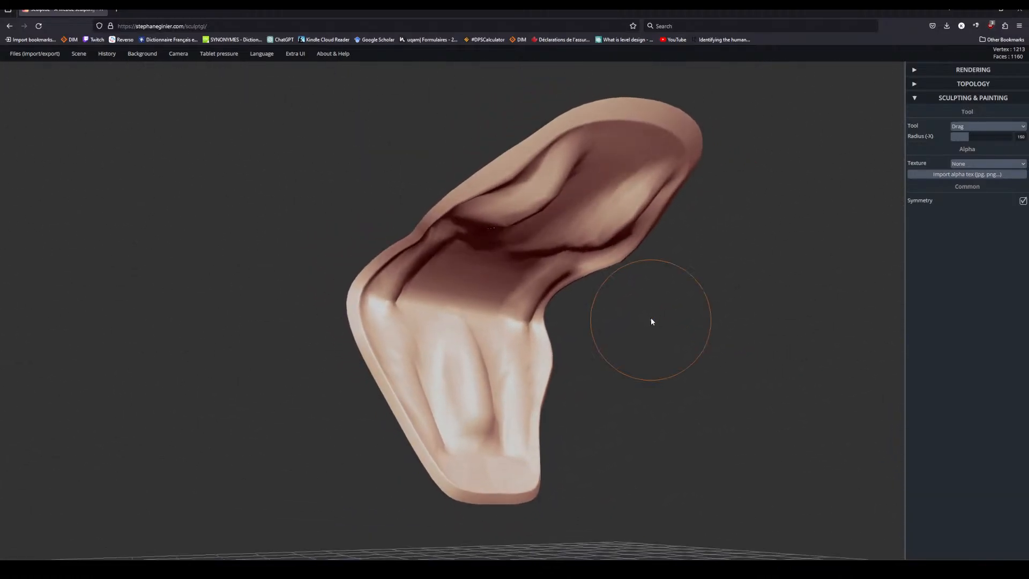
Sculpt the middle of the roof of the mouth down into the throat with the Brush tool.
{"action": "left_click", "coordinate": [971, 129]}
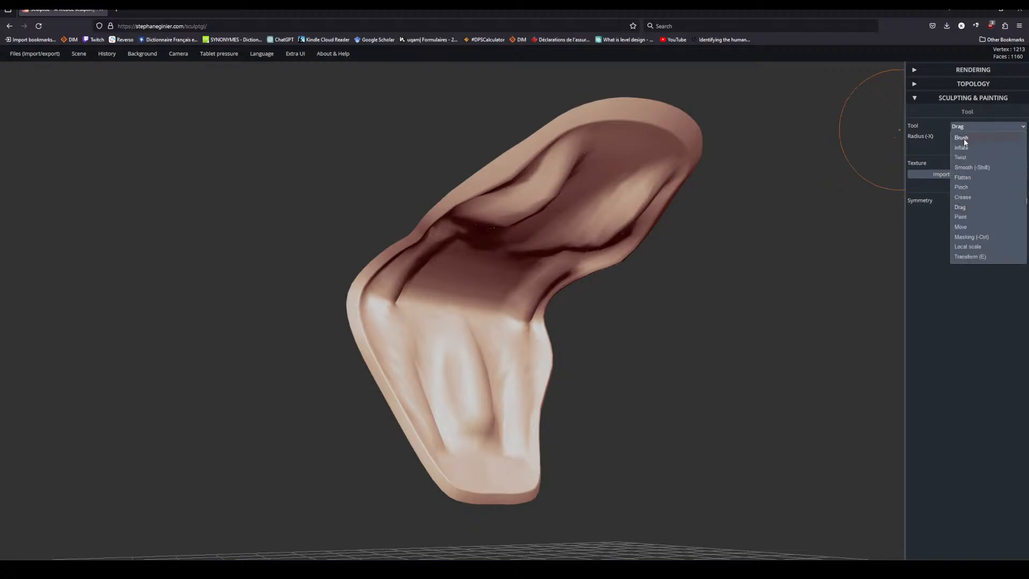
{"action": "left_click", "coordinate": [960, 141]}
{"action": "left_click_drag", "start_coordinate": [707, 256], "coordinate": [607, 237]}
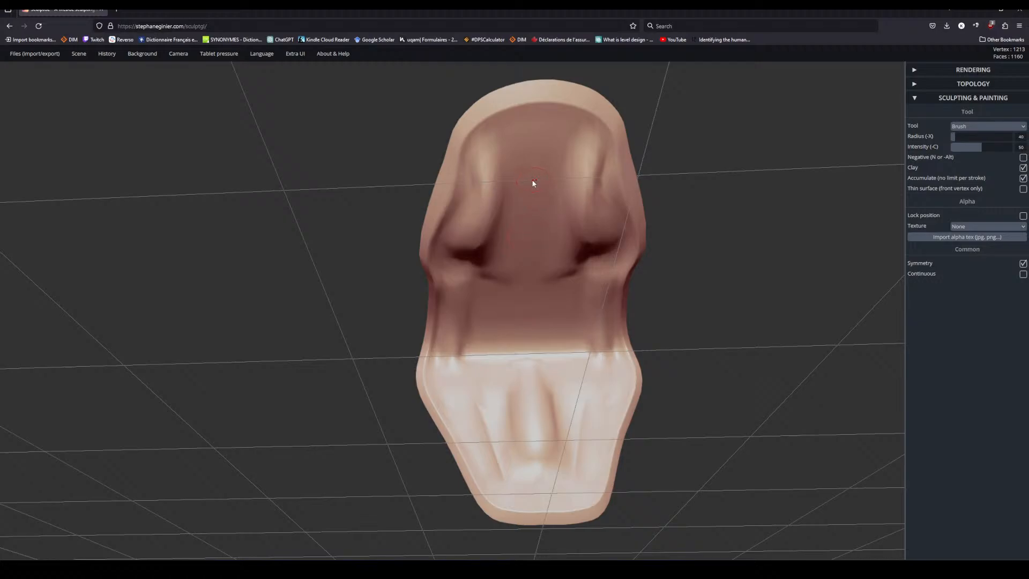
{"action": "key", "text": "n"}
{"action": "left_click_drag", "start_coordinate": [536, 134], "coordinate": [526, 338]}
{"action": "left_click_drag", "start_coordinate": [761, 321], "coordinate": [605, 318]}
{"action": "left_click_drag", "start_coordinate": [606, 279], "coordinate": [623, 324]}
Shape and smooth the back of the mouth where the roof meets the lower jaw.
{"action": "mouse_move", "coordinate": [757, 220]}
{"action": "left_mouse_down"}
{"action": "mouse_move", "coordinate": [649, 265]}
{"action": "mouse_move", "coordinate": [595, 251]}
{"action": "mouse_move", "coordinate": [577, 271]}
{"action": "mouse_move", "coordinate": [612, 268]}
{"action": "left_mouse_up"}
{"action": "mouse_move", "coordinate": [716, 214]}
{"action": "left_mouse_down"}
{"action": "mouse_move", "coordinate": [803, 172]}
{"action": "mouse_move", "coordinate": [817, 176]}
{"action": "left_mouse_up"}
{"action": "mouse_move", "coordinate": [723, 247]}
{"action": "left_mouse_down"}
{"action": "mouse_move", "coordinate": [625, 225]}
{"action": "mouse_move", "coordinate": [545, 237]}
{"action": "mouse_move", "coordinate": [792, 321]}
{"action": "mouse_move", "coordinate": [760, 309]}
{"action": "left_mouse_up"}
{"action": "left_click_drag", "start_coordinate": [562, 293], "coordinate": [551, 296], "text": "alt"}
{"action": "mouse_move", "coordinate": [722, 285]}
{"action": "left_mouse_down"}
{"action": "mouse_move", "coordinate": [528, 252]}
{"action": "mouse_move", "coordinate": [455, 298]}
{"action": "mouse_move", "coordinate": [552, 291]}
{"action": "mouse_move", "coordinate": [586, 327]}
{"action": "left_mouse_up"}
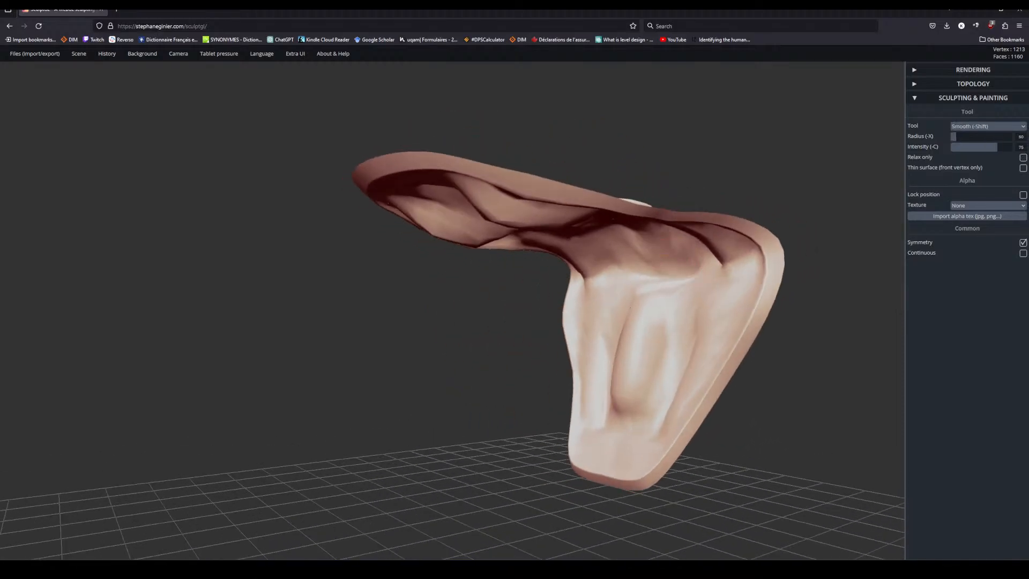
{"action": "left_click_drag", "start_coordinate": [654, 265], "coordinate": [686, 248], "text": "alt"}
{"action": "left_click_drag", "start_coordinate": [466, 345], "coordinate": [523, 326]}
{"action": "left_click_drag", "start_coordinate": [582, 292], "coordinate": [619, 287], "text": "alt"}
{"action": "left_click_drag", "start_coordinate": [504, 348], "coordinate": [696, 393]}
{"action": "key", "text": "f"}
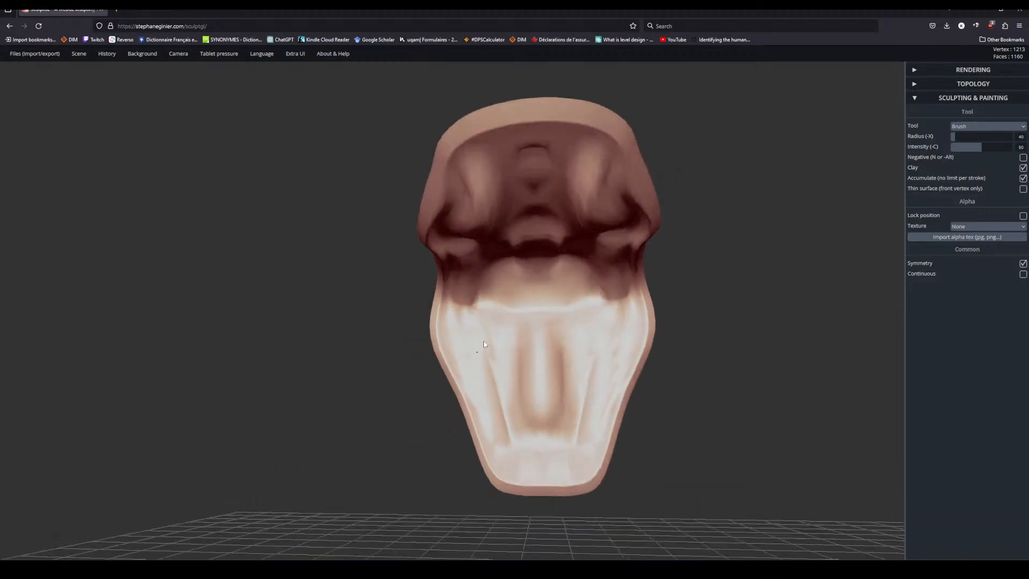
Refine the symmetrical side ridges on the roof of the mouth with the Brush tool.
{"action": "left_click", "coordinate": [972, 70]}
{"action": "mouse_move", "coordinate": [722, 293]}
{"action": "left_mouse_down"}
{"action": "mouse_move", "coordinate": [507, 321]}
{"action": "mouse_move", "coordinate": [445, 349]}
{"action": "mouse_move", "coordinate": [510, 301]}
{"action": "mouse_move", "coordinate": [586, 296]}
{"action": "mouse_move", "coordinate": [579, 279]}
{"action": "left_mouse_up"}
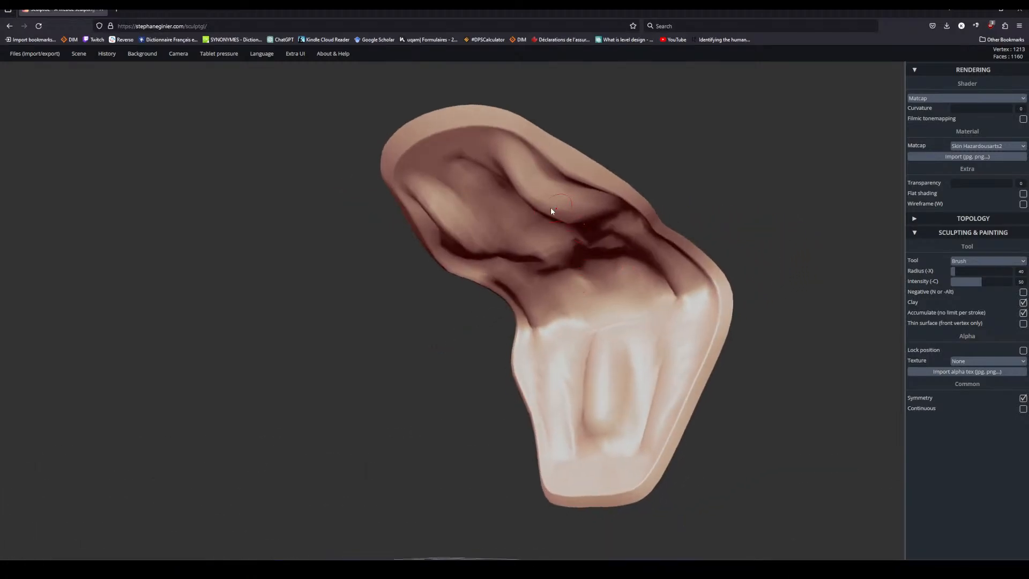
{"action": "left_click_drag", "start_coordinate": [716, 120], "coordinate": [765, 189]}
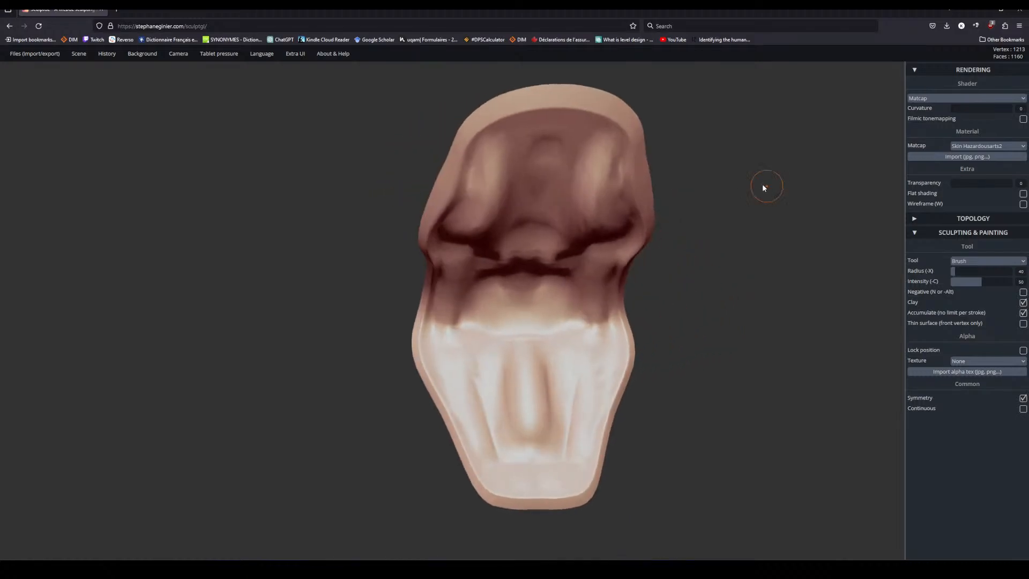
{"action": "left_click_drag", "start_coordinate": [486, 205], "coordinate": [471, 212]}
{"action": "mouse_move", "coordinate": [691, 185]}
{"action": "left_mouse_down"}
{"action": "mouse_move", "coordinate": [754, 177]}
{"action": "mouse_move", "coordinate": [740, 122]}
{"action": "mouse_move", "coordinate": [769, 219]}
{"action": "mouse_move", "coordinate": [676, 203]}
{"action": "left_mouse_up"}
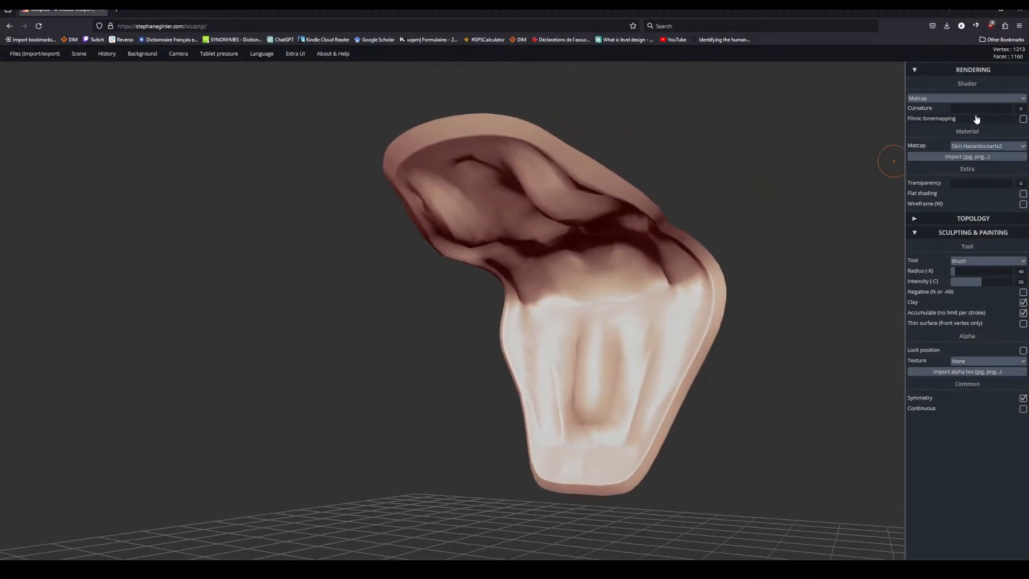
Subdivide the mouth mesh twice to multiresolution level 3.
{"action": "left_click", "coordinate": [963, 71]}
{"action": "left_click", "coordinate": [964, 86]}
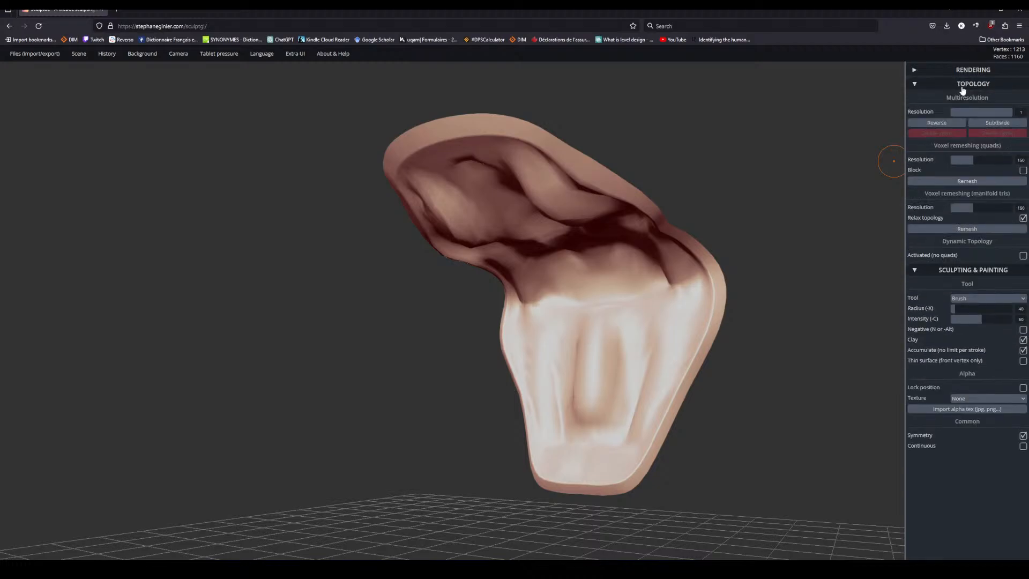
{"action": "double_click", "coordinate": [992, 125]}
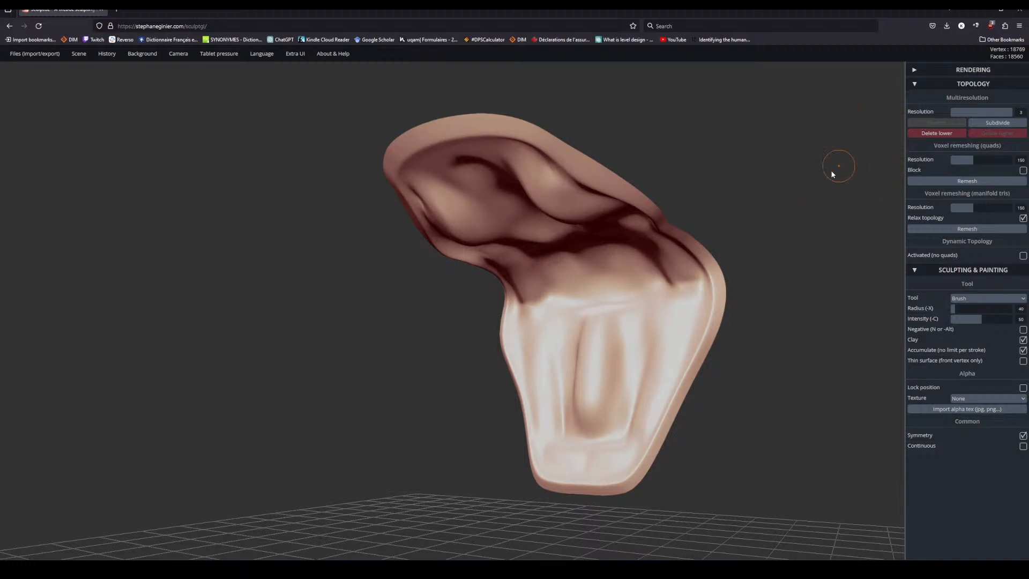
Build up the rounded front end of the central ridge on the lower jaw with the Brush tool.
{"action": "mouse_move", "coordinate": [776, 216]}
{"action": "left_mouse_down"}
{"action": "mouse_move", "coordinate": [788, 188]}
{"action": "mouse_move", "coordinate": [819, 185]}
{"action": "mouse_move", "coordinate": [790, 179]}
{"action": "mouse_move", "coordinate": [774, 214]}
{"action": "mouse_move", "coordinate": [626, 286]}
{"action": "left_mouse_up"}
{"action": "left_click_drag", "start_coordinate": [772, 232], "coordinate": [733, 196]}
{"action": "mouse_move", "coordinate": [730, 285]}
{"action": "left_mouse_down"}
{"action": "mouse_move", "coordinate": [782, 280]}
{"action": "mouse_move", "coordinate": [744, 340]}
{"action": "mouse_move", "coordinate": [774, 319]}
{"action": "mouse_move", "coordinate": [741, 311]}
{"action": "mouse_move", "coordinate": [713, 327]}
{"action": "left_mouse_up"}
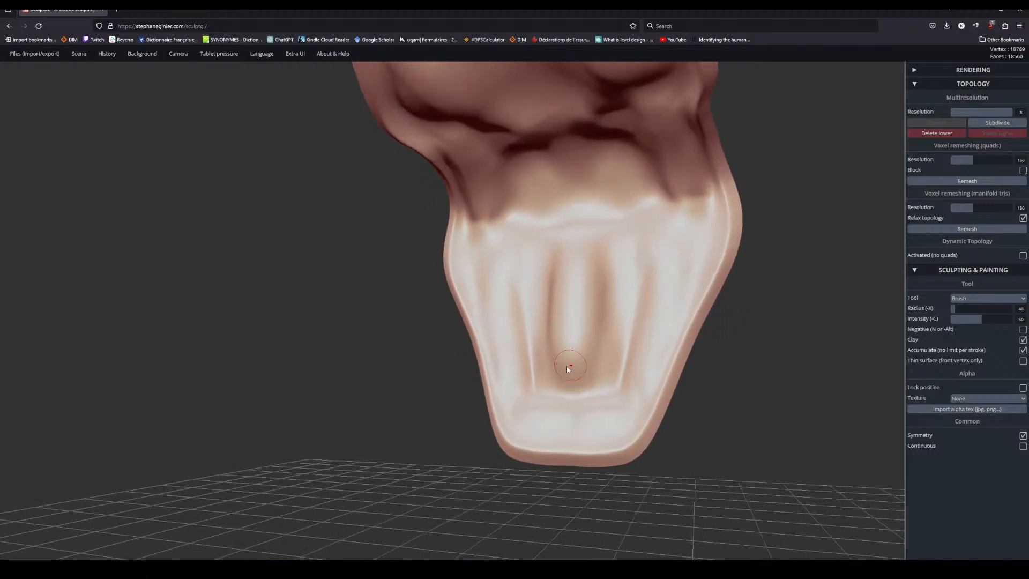
{"action": "mouse_move", "coordinate": [761, 375]}
{"action": "left_mouse_down"}
{"action": "mouse_move", "coordinate": [781, 407]}
{"action": "mouse_move", "coordinate": [518, 368]}
{"action": "mouse_move", "coordinate": [524, 359]}
{"action": "mouse_move", "coordinate": [519, 375]}
{"action": "left_mouse_up"}
{"action": "left_click", "coordinate": [504, 366]}
{"action": "mouse_move", "coordinate": [675, 389]}
{"action": "left_mouse_down"}
{"action": "mouse_move", "coordinate": [699, 390]}
{"action": "mouse_move", "coordinate": [713, 375]}
{"action": "mouse_move", "coordinate": [668, 336]}
{"action": "mouse_move", "coordinate": [815, 455]}
{"action": "mouse_move", "coordinate": [825, 436]}
{"action": "mouse_move", "coordinate": [808, 434]}
{"action": "left_mouse_up"}
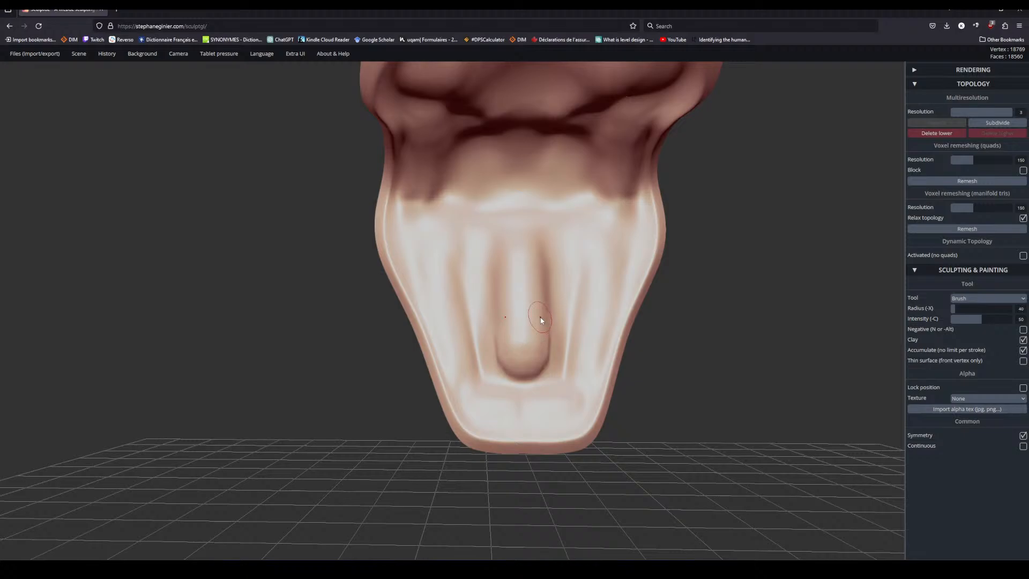
{"action": "left_click_drag", "start_coordinate": [508, 370], "coordinate": [548, 376]}
{"action": "mouse_move", "coordinate": [689, 411]}
{"action": "left_mouse_down"}
{"action": "mouse_move", "coordinate": [593, 414]}
{"action": "mouse_move", "coordinate": [685, 418]}
{"action": "left_mouse_up"}
Smooth the lower jaw beside the central ridge and the fold where the jaw meets the throat.
{"action": "key", "text": "shift"}
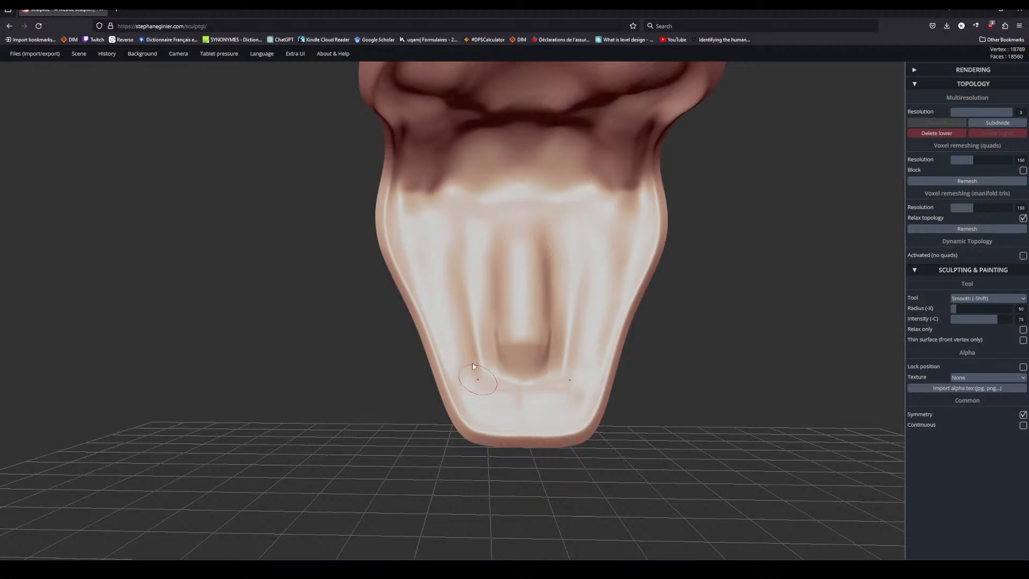
{"action": "mouse_move", "coordinate": [691, 304]}
{"action": "left_mouse_down"}
{"action": "mouse_move", "coordinate": [710, 307]}
{"action": "mouse_move", "coordinate": [689, 361]}
{"action": "mouse_move", "coordinate": [519, 325]}
{"action": "mouse_move", "coordinate": [713, 304]}
{"action": "mouse_move", "coordinate": [469, 303]}
{"action": "mouse_move", "coordinate": [465, 269]}
{"action": "mouse_move", "coordinate": [691, 266]}
{"action": "mouse_move", "coordinate": [696, 245]}
{"action": "left_mouse_up"}
{"action": "key", "text": "shift"}
{"action": "key", "text": "shift"}
{"action": "left_click_drag", "start_coordinate": [464, 333], "coordinate": [470, 296], "text": "shift"}
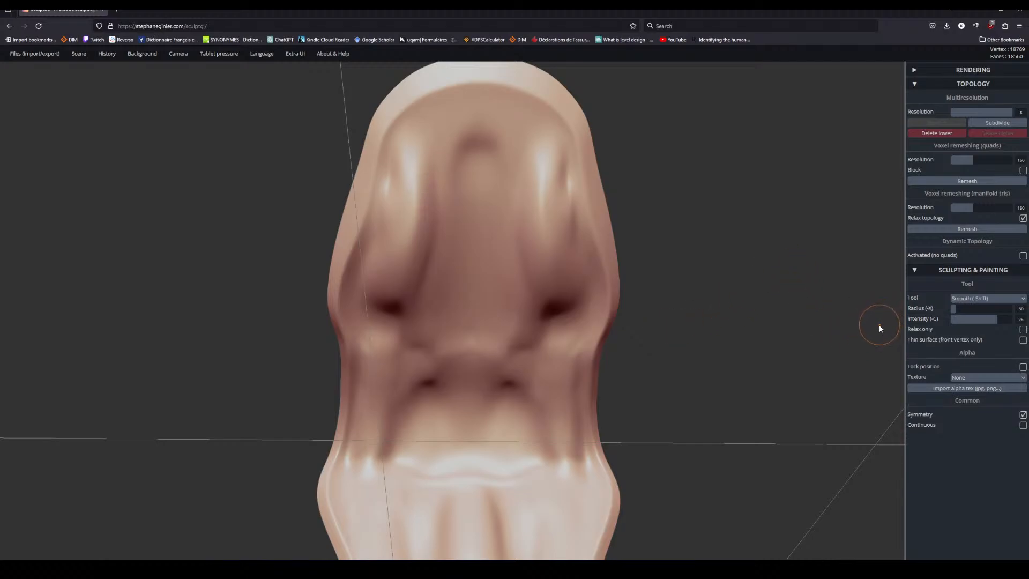
{"action": "mouse_move", "coordinate": [704, 348]}
{"action": "left_mouse_down"}
{"action": "mouse_move", "coordinate": [713, 260]}
{"action": "mouse_move", "coordinate": [716, 300]}
{"action": "left_mouse_up"}
{"action": "left_click_drag", "start_coordinate": [521, 303], "coordinate": [529, 297], "text": "shift"}
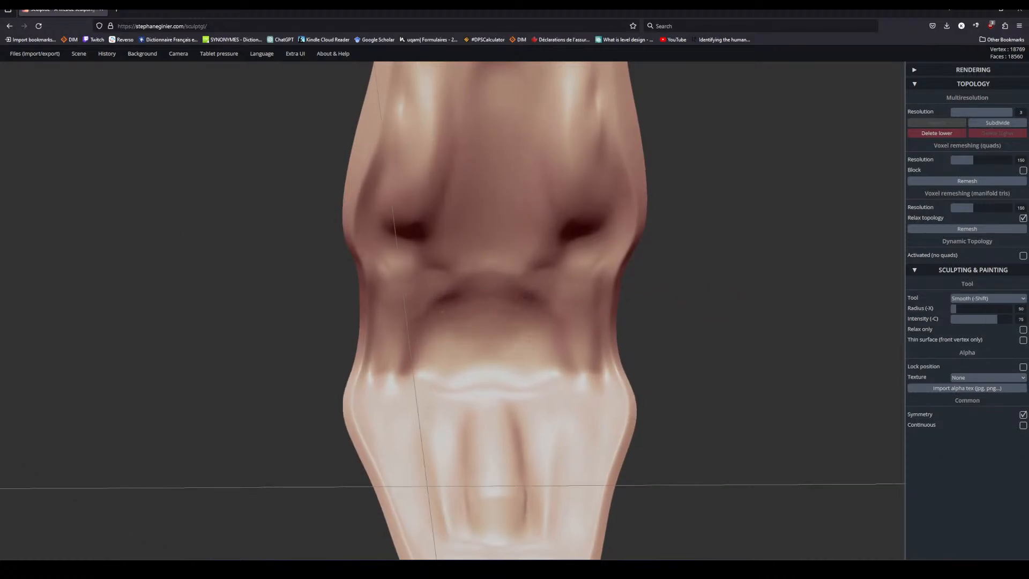
{"action": "mouse_move", "coordinate": [718, 321]}
{"action": "left_mouse_down"}
{"action": "mouse_move", "coordinate": [783, 291]}
{"action": "mouse_move", "coordinate": [711, 193]}
{"action": "mouse_move", "coordinate": [747, 317]}
{"action": "mouse_move", "coordinate": [712, 212]}
{"action": "mouse_move", "coordinate": [740, 226]}
{"action": "mouse_move", "coordinate": [735, 257]}
{"action": "mouse_move", "coordinate": [786, 275]}
{"action": "mouse_move", "coordinate": [691, 244]}
{"action": "left_mouse_up"}
{"action": "left_click_drag", "start_coordinate": [526, 296], "coordinate": [522, 295], "text": "shift"}
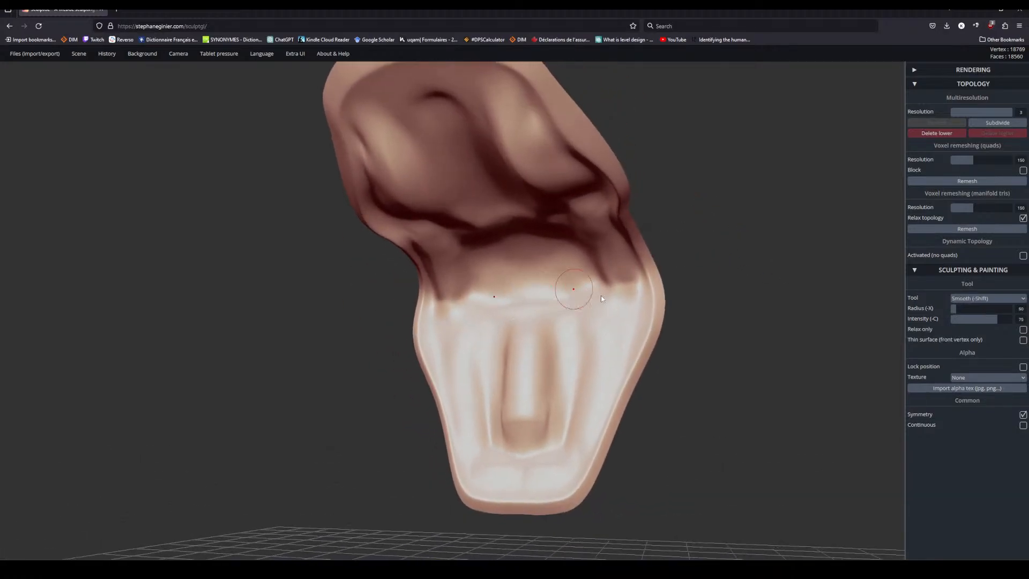
{"action": "left_click_drag", "start_coordinate": [751, 253], "coordinate": [780, 264]}
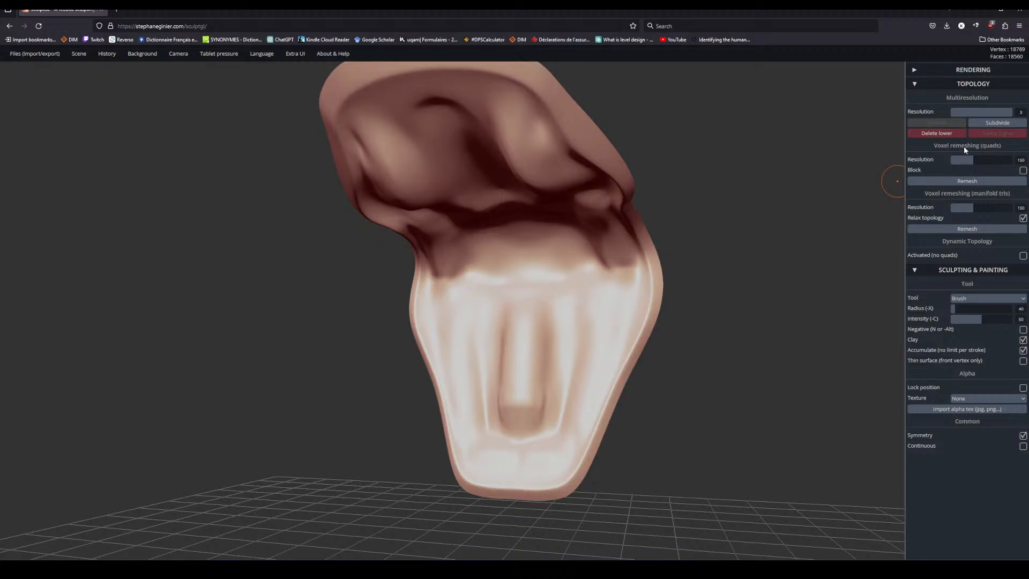
Sculpt the central ridge and its side grooves on the lower jaw with the Flatten tool set to Negative, and smooth its front end.
{"action": "left_click", "coordinate": [961, 300]}
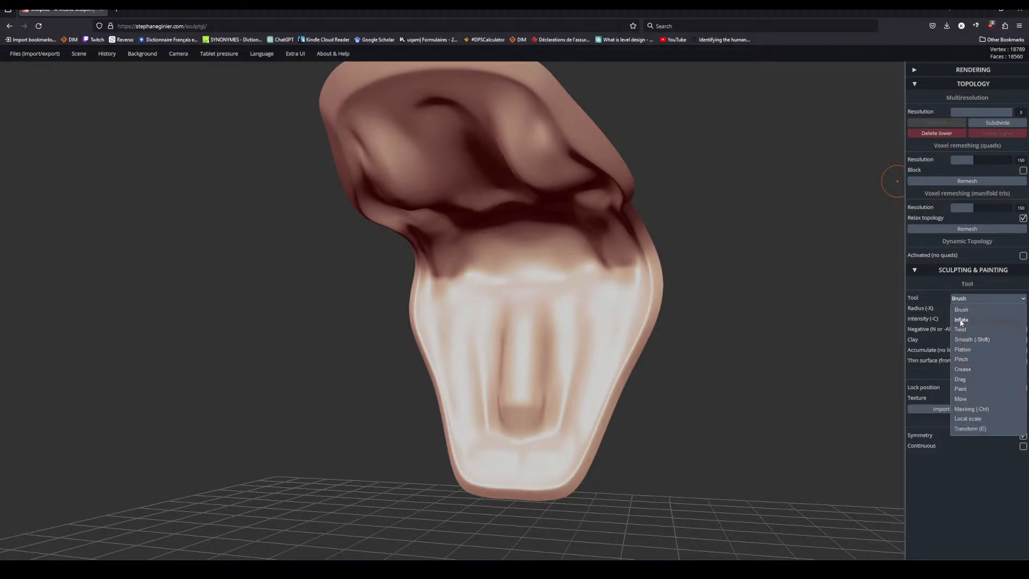
{"action": "left_click", "coordinate": [962, 350]}
{"action": "mouse_move", "coordinate": [837, 345]}
{"action": "left_mouse_down"}
{"action": "mouse_move", "coordinate": [786, 349]}
{"action": "mouse_move", "coordinate": [706, 306]}
{"action": "mouse_move", "coordinate": [679, 306]}
{"action": "mouse_move", "coordinate": [712, 294]}
{"action": "mouse_move", "coordinate": [703, 300]}
{"action": "left_mouse_up"}
{"action": "key", "text": "n"}
{"action": "mouse_move", "coordinate": [478, 317]}
{"action": "left_mouse_down"}
{"action": "mouse_move", "coordinate": [466, 306]}
{"action": "mouse_move", "coordinate": [485, 352]}
{"action": "mouse_move", "coordinate": [456, 398]}
{"action": "left_mouse_up"}
{"action": "left_click_drag", "start_coordinate": [446, 318], "coordinate": [449, 394]}
{"action": "left_click_drag", "start_coordinate": [446, 342], "coordinate": [453, 400]}
{"action": "left_click_drag", "start_coordinate": [660, 430], "coordinate": [596, 414]}
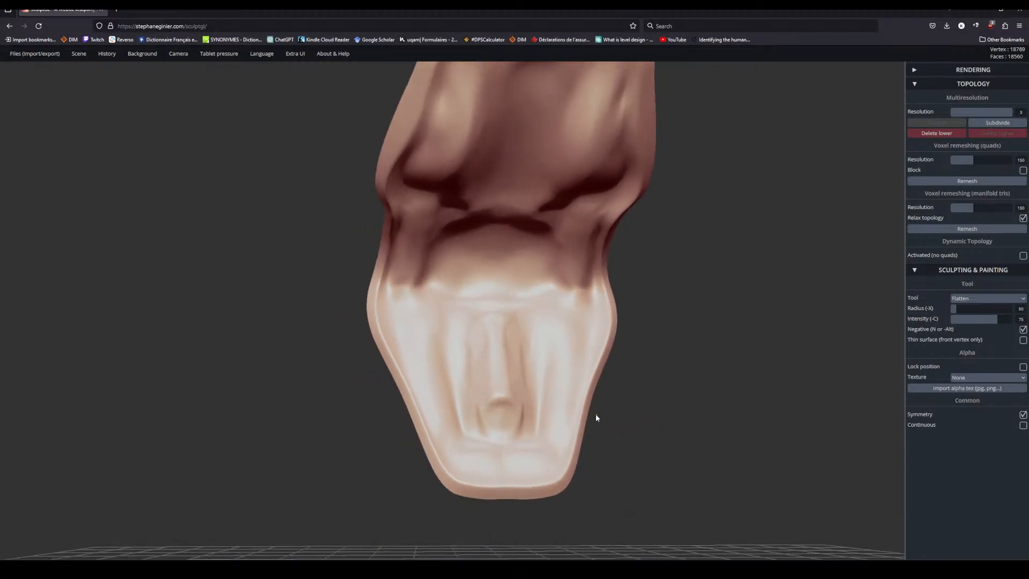
{"action": "left_click_drag", "start_coordinate": [503, 401], "coordinate": [502, 414], "text": "shift"}
{"action": "left_click_drag", "start_coordinate": [638, 407], "coordinate": [683, 397]}
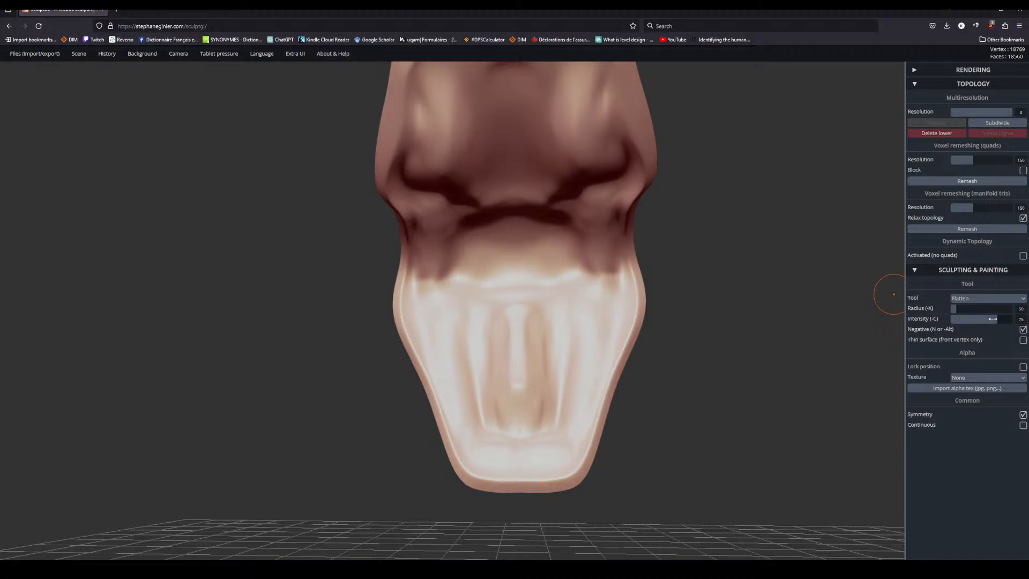
Refine the lower jaw's central ridge and neighbouring grooves with the negative Flatten tool at intensity 29.
{"action": "left_click_drag", "start_coordinate": [761, 338], "coordinate": [558, 336]}
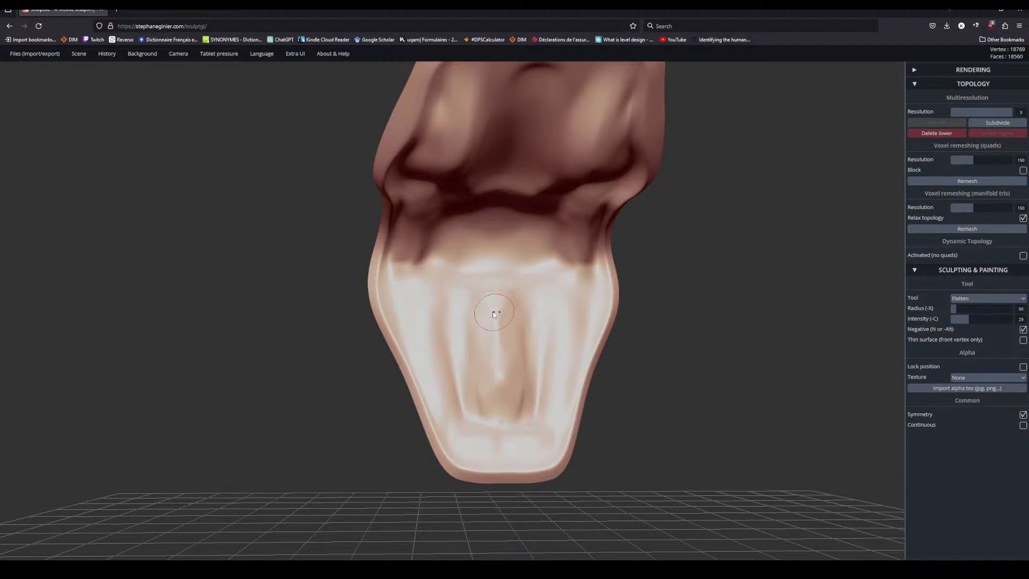
{"action": "right_click_drag", "start_coordinate": [488, 363], "coordinate": [568, 339]}
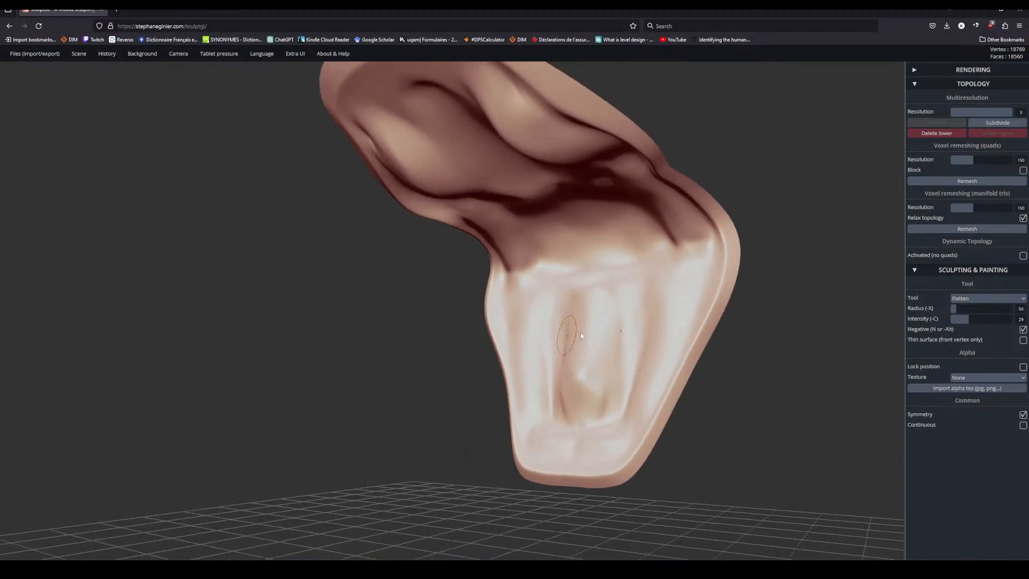
{"action": "right_click_drag", "start_coordinate": [586, 400], "coordinate": [514, 356]}
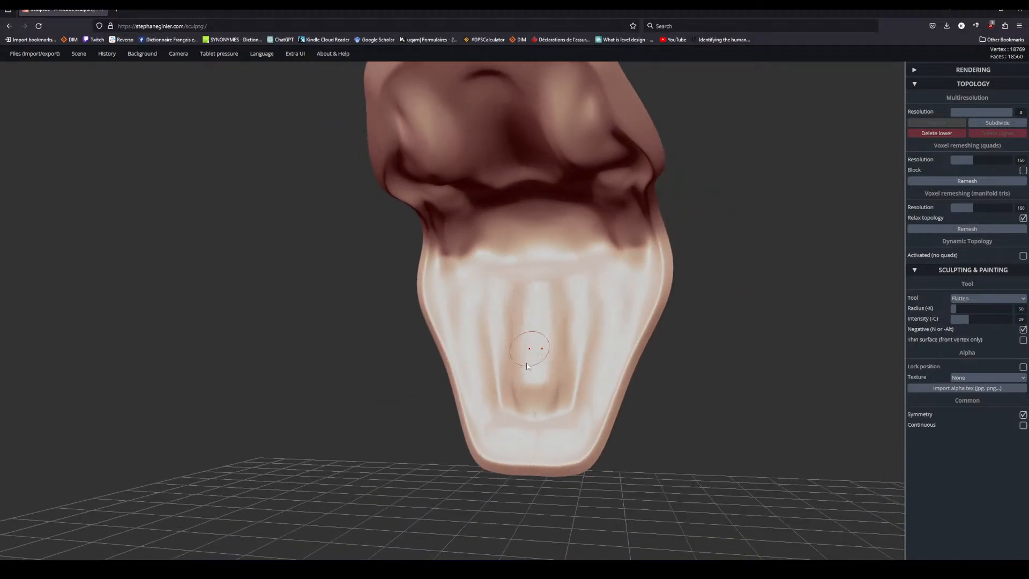
{"action": "right_click_drag", "start_coordinate": [707, 374], "coordinate": [719, 369]}
{"action": "mouse_move", "coordinate": [573, 322]}
{"action": "left_mouse_down"}
{"action": "mouse_move", "coordinate": [570, 360]}
{"action": "mouse_move", "coordinate": [592, 295]}
{"action": "mouse_move", "coordinate": [599, 351]}
{"action": "left_mouse_up"}
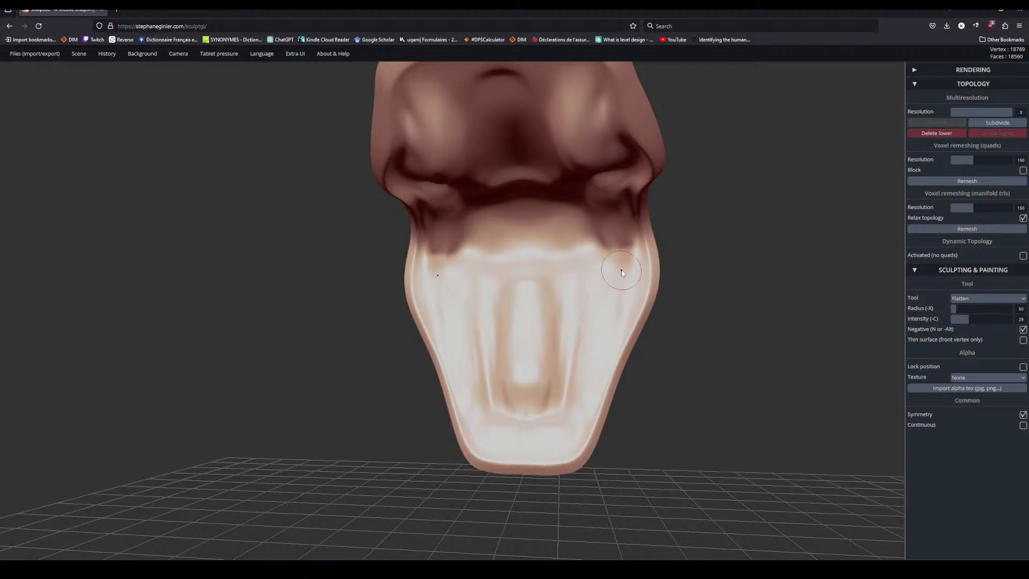
Try to sharpen the side ridges on the roof of the mouth with the negative Flatten tool.
{"action": "right_click_drag", "start_coordinate": [653, 307], "coordinate": [554, 266]}
{"action": "right_click_drag", "start_coordinate": [722, 112], "coordinate": [747, 193]}
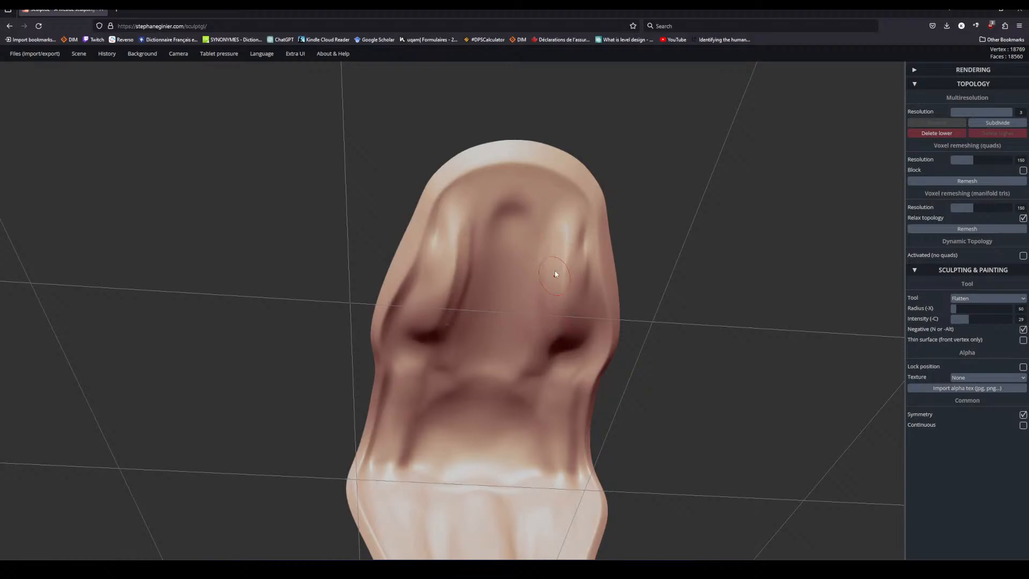
{"action": "mouse_move", "coordinate": [553, 303]}
{"action": "right_mouse_down"}
{"action": "mouse_move", "coordinate": [613, 246]}
{"action": "mouse_move", "coordinate": [552, 241]}
{"action": "right_mouse_up"}
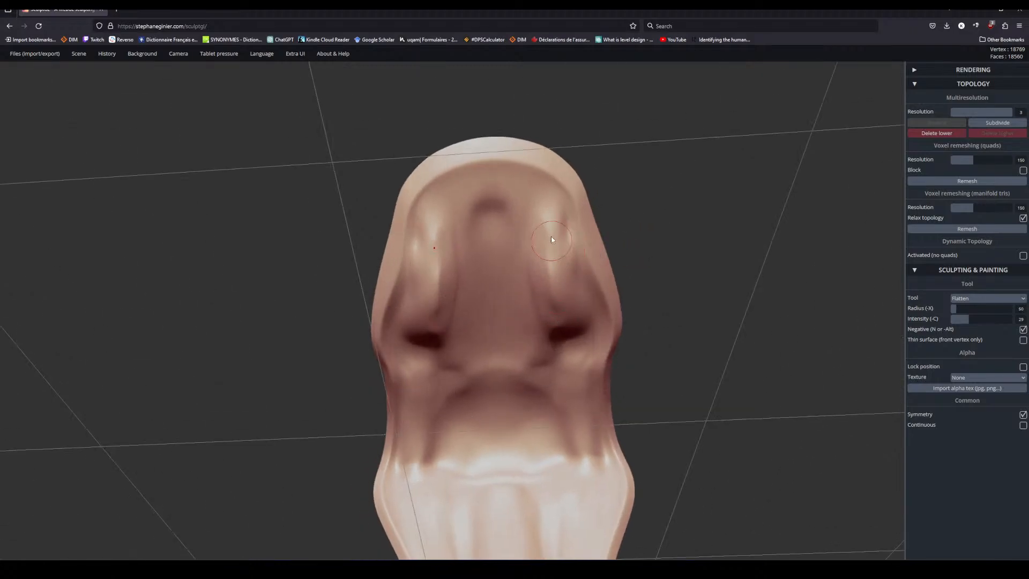
{"action": "right_click_drag", "start_coordinate": [567, 297], "coordinate": [558, 274]}
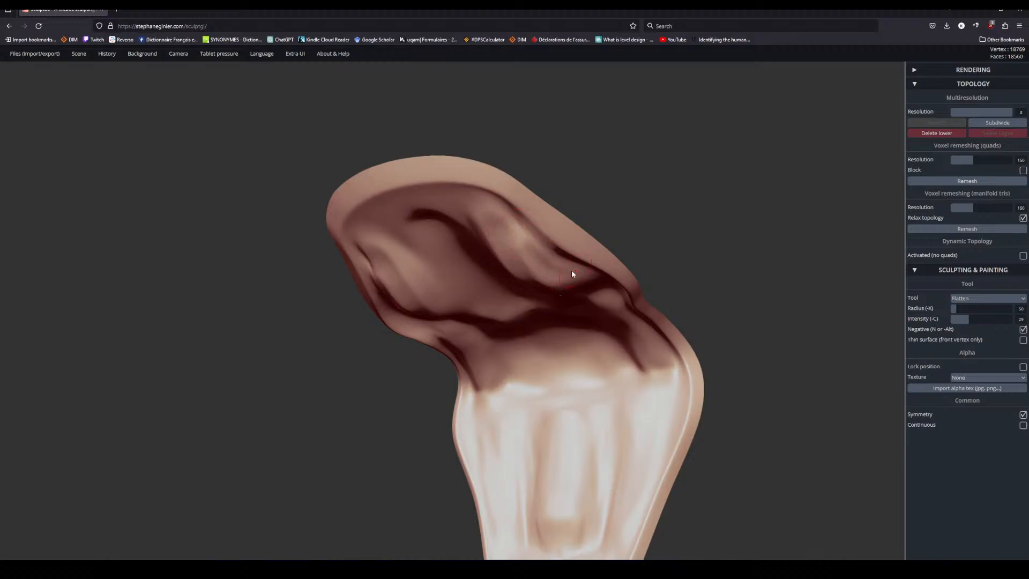
{"action": "left_click_drag", "start_coordinate": [498, 216], "coordinate": [493, 224]}
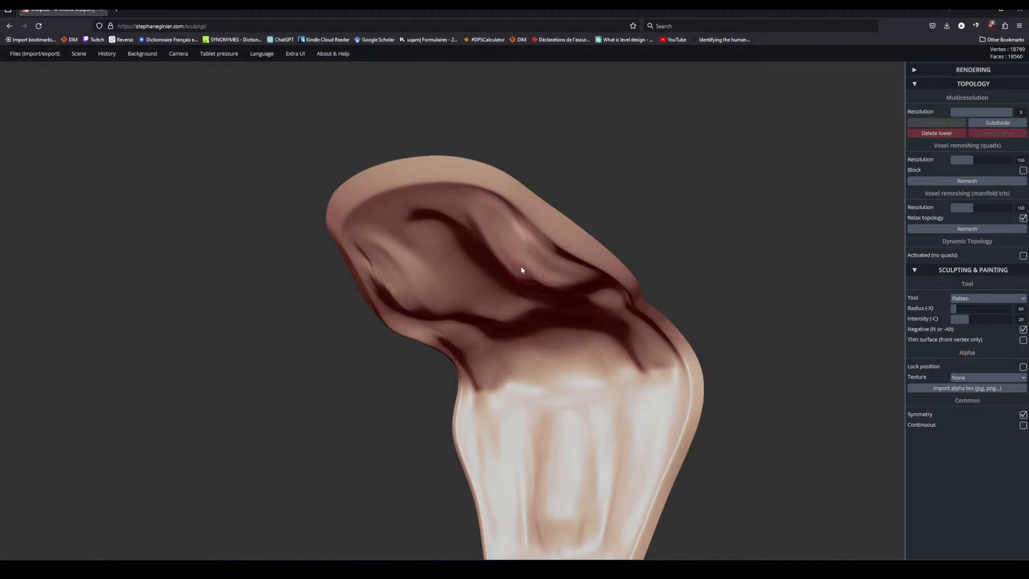
{"action": "right_click_drag", "start_coordinate": [630, 210], "coordinate": [657, 211]}
{"action": "key", "text": "shift"}
{"action": "right_click_drag", "start_coordinate": [662, 246], "coordinate": [635, 242]}
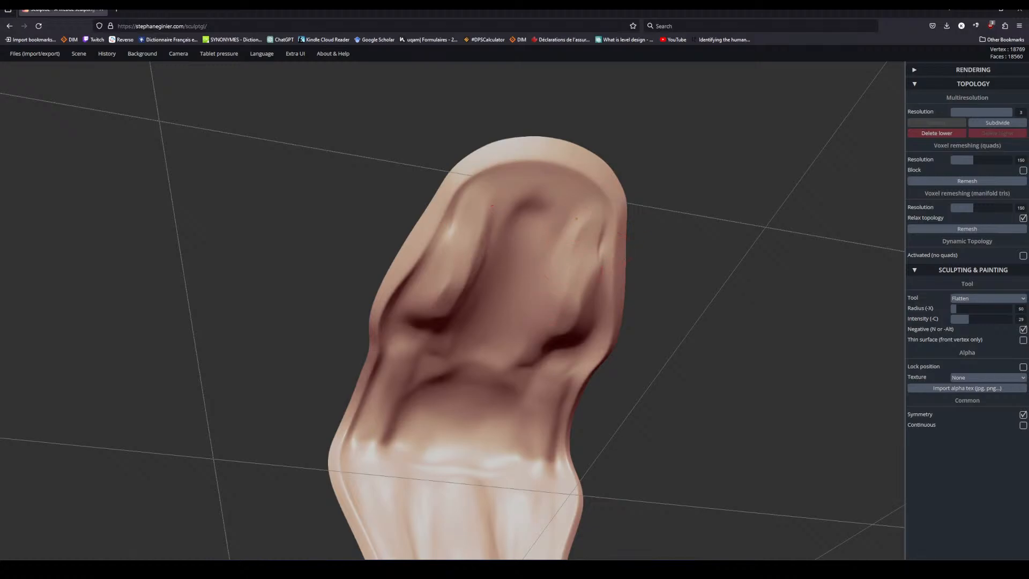
{"action": "right_click_drag", "start_coordinate": [556, 292], "coordinate": [647, 211]}
Undo the last Flatten strokes on the side ridges of the roof.
{"action": "key", "text": "ctrl+z"}
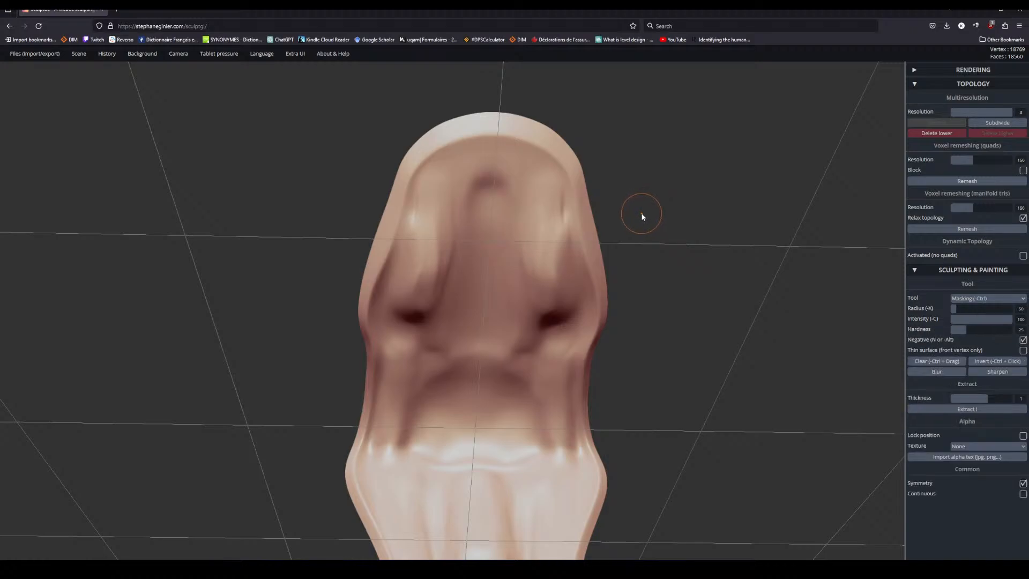
{"action": "key", "text": "ctrl+z"}
{"action": "key", "text": "ctrl+z"}
{"action": "key", "text": "ctrl+z"}
{"action": "key", "text": "ctrl+z"}
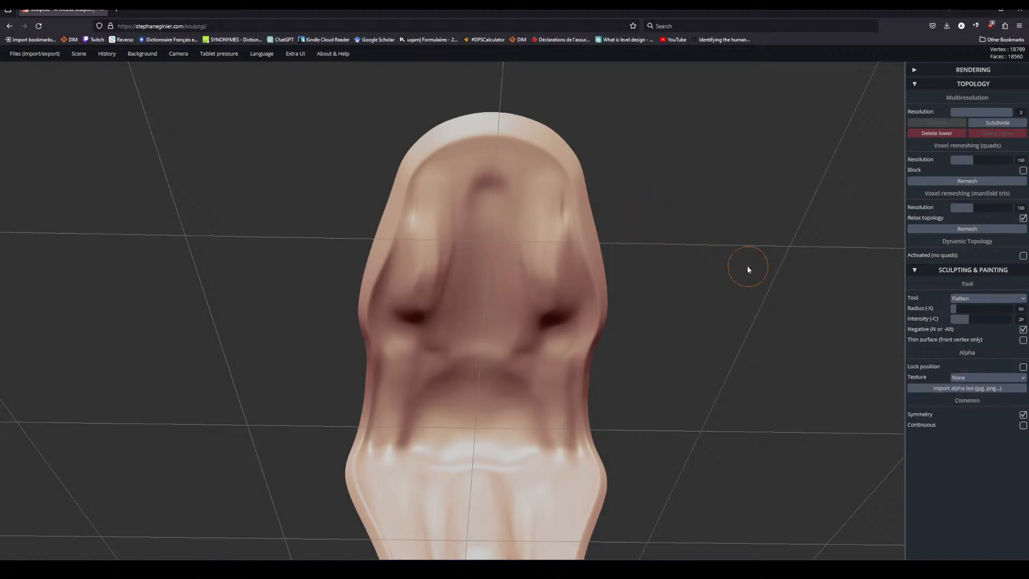
Mask the middle of the roof of the mouth between the two side ridges.
{"action": "mouse_move", "coordinate": [731, 258]}
{"action": "left_mouse_down"}
{"action": "mouse_move", "coordinate": [712, 214]}
{"action": "mouse_move", "coordinate": [609, 230]}
{"action": "left_mouse_up"}
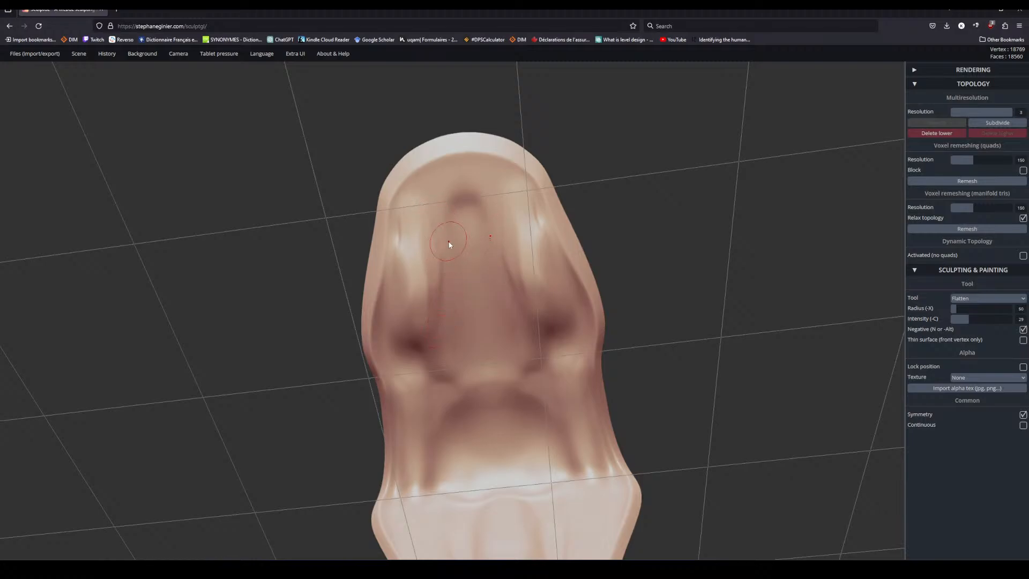
{"action": "mouse_move", "coordinate": [448, 213]}
{"action": "left_mouse_down", "text": "ctrl"}
{"action": "mouse_move", "coordinate": [452, 222]}
{"action": "mouse_move", "coordinate": [441, 205]}
{"action": "mouse_move", "coordinate": [454, 293]}
{"action": "mouse_move", "coordinate": [437, 358]}
{"action": "mouse_move", "coordinate": [442, 373]}
{"action": "mouse_move", "coordinate": [467, 378]}
{"action": "mouse_move", "coordinate": [481, 303]}
{"action": "mouse_move", "coordinate": [462, 188]}
{"action": "left_mouse_up", "text": "ctrl"}
{"action": "left_click_drag", "start_coordinate": [648, 226], "coordinate": [485, 255]}
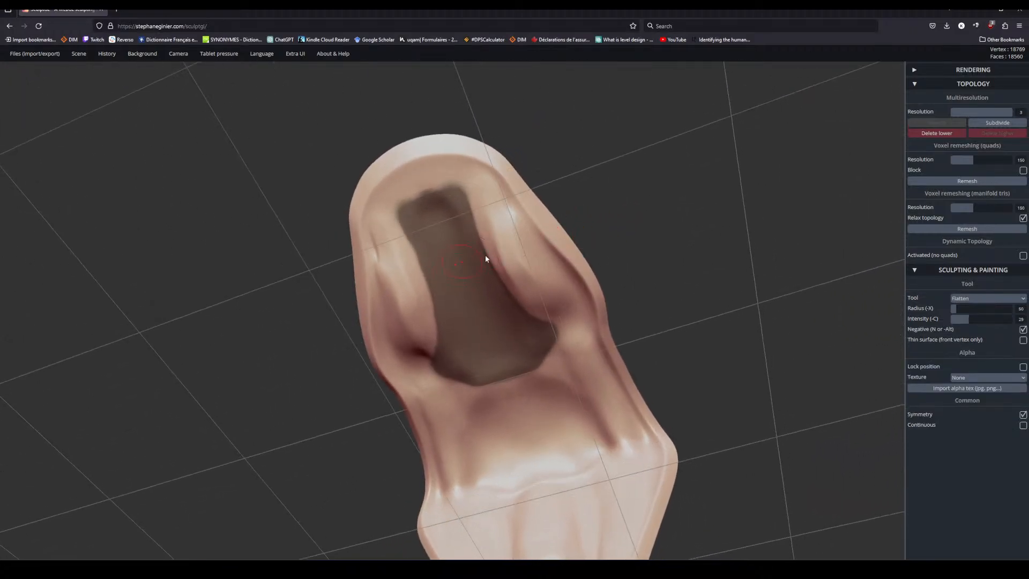
Build up the side ridges along the masked area with the Brush tool at radius 114, undoing the last stroke.
{"action": "left_click", "coordinate": [974, 299]}
{"action": "left_click", "coordinate": [962, 310]}
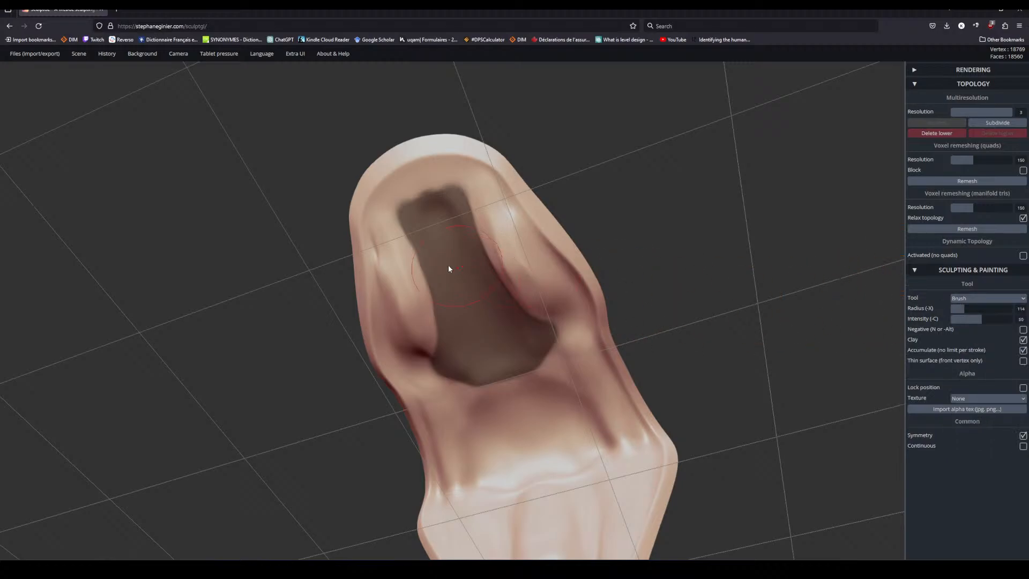
{"action": "left_click_drag", "start_coordinate": [406, 236], "coordinate": [432, 353]}
{"action": "left_click_drag", "start_coordinate": [409, 257], "coordinate": [417, 319]}
{"action": "mouse_move", "coordinate": [658, 188]}
{"action": "left_mouse_down"}
{"action": "mouse_move", "coordinate": [628, 238]}
{"action": "mouse_move", "coordinate": [641, 228]}
{"action": "mouse_move", "coordinate": [699, 308]}
{"action": "mouse_move", "coordinate": [703, 292]}
{"action": "mouse_move", "coordinate": [793, 280]}
{"action": "mouse_move", "coordinate": [724, 308]}
{"action": "mouse_move", "coordinate": [669, 266]}
{"action": "mouse_move", "coordinate": [719, 322]}
{"action": "mouse_move", "coordinate": [725, 298]}
{"action": "mouse_move", "coordinate": [713, 300]}
{"action": "left_mouse_up"}
{"action": "left_click_drag", "start_coordinate": [697, 188], "coordinate": [479, 238]}
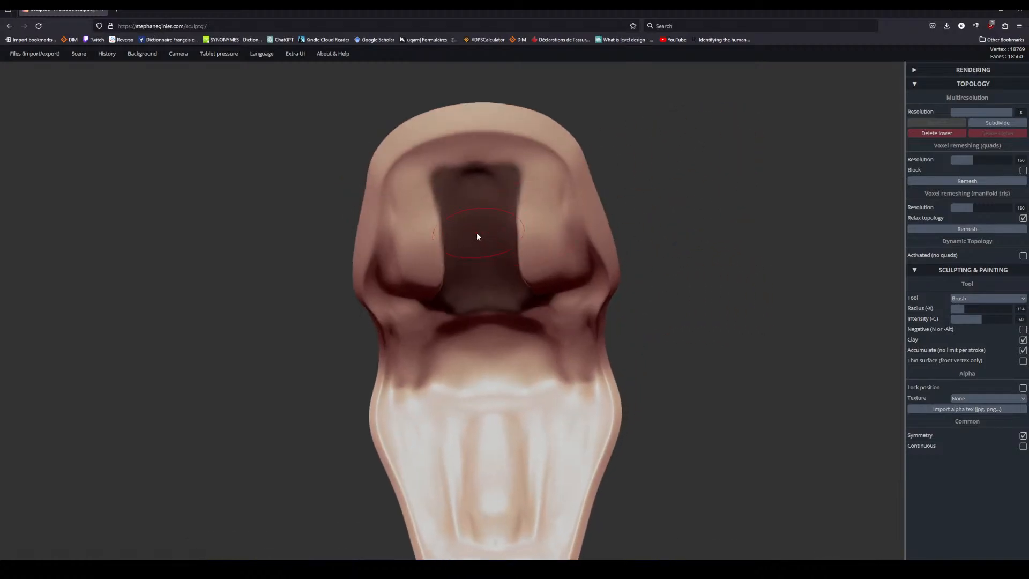
{"action": "left_click_drag", "start_coordinate": [710, 191], "coordinate": [561, 247]}
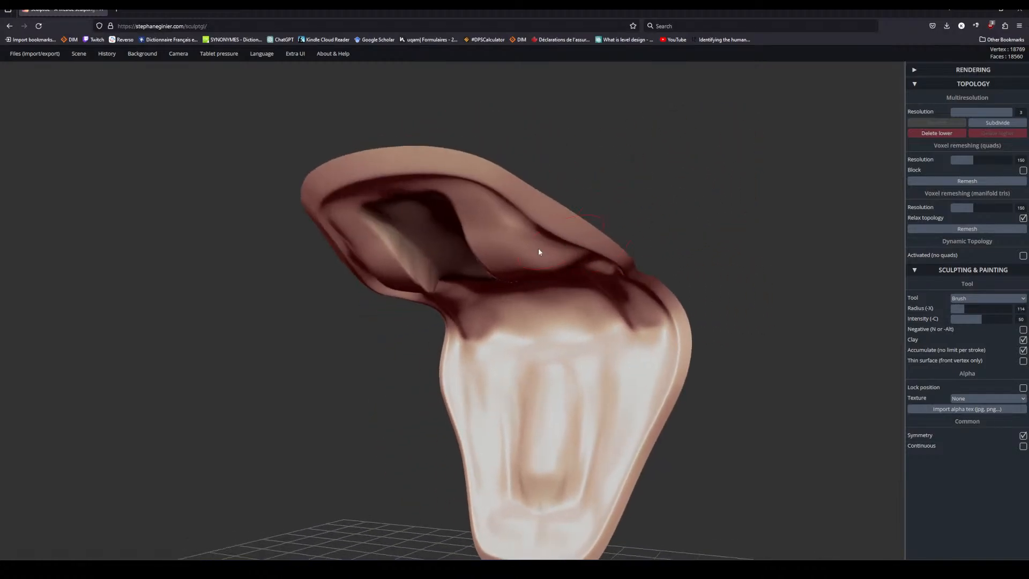
{"action": "key", "text": "ctrl+z"}
{"action": "mouse_move", "coordinate": [678, 166]}
{"action": "left_mouse_down"}
{"action": "mouse_move", "coordinate": [733, 147]}
{"action": "mouse_move", "coordinate": [731, 195]}
{"action": "mouse_move", "coordinate": [793, 200]}
{"action": "mouse_move", "coordinate": [703, 192]}
{"action": "mouse_move", "coordinate": [629, 168]}
{"action": "mouse_move", "coordinate": [684, 272]}
{"action": "mouse_move", "coordinate": [600, 248]}
{"action": "mouse_move", "coordinate": [598, 175]}
{"action": "mouse_move", "coordinate": [629, 191]}
{"action": "left_mouse_up"}
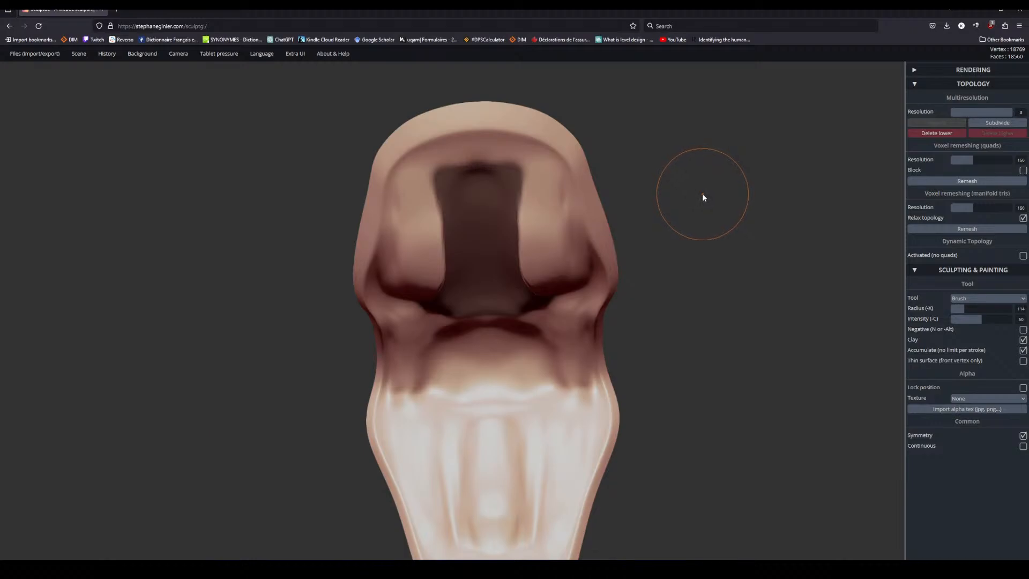
Clear and invert the mask on the roof of the mouth to check the built-up ridges.
{"action": "key", "text": "ctrl"}
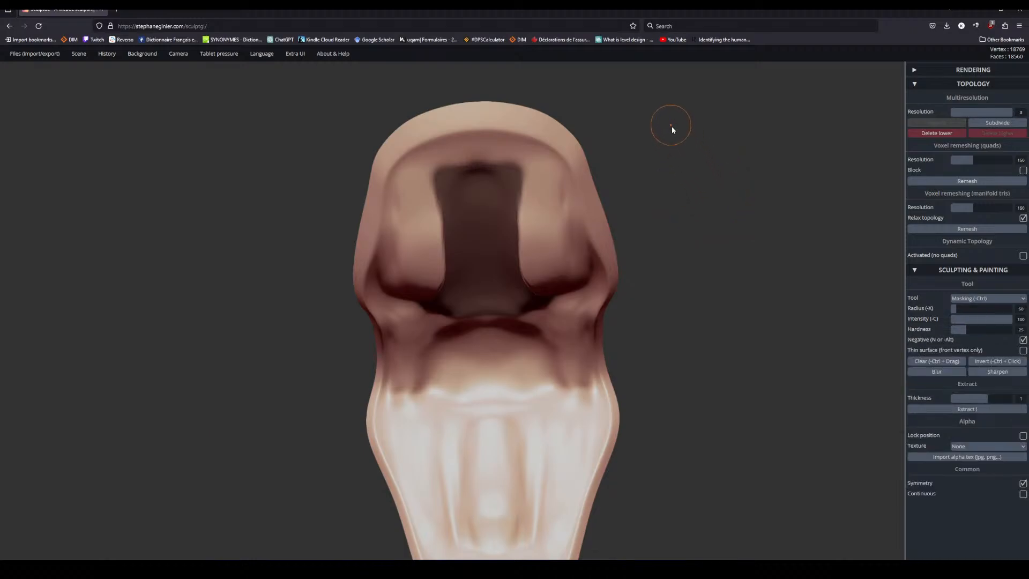
{"action": "left_click_drag", "start_coordinate": [765, 247], "coordinate": [753, 238], "text": "ctrl"}
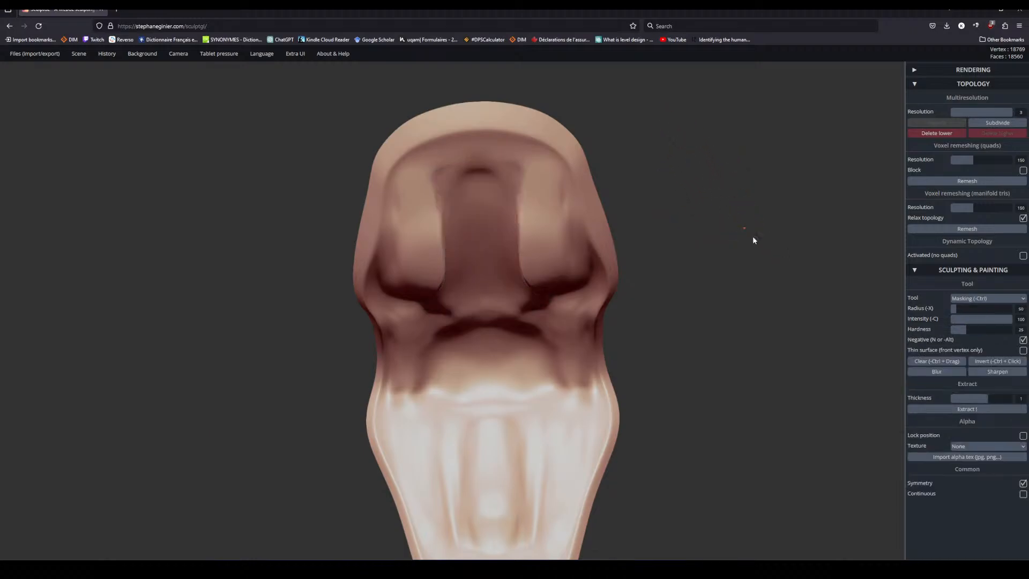
{"action": "left_click", "coordinate": [753, 238], "text": "ctrl"}
{"action": "left_click_drag", "start_coordinate": [699, 168], "coordinate": [738, 238], "text": "ctrl"}
{"action": "mouse_move", "coordinate": [684, 185]}
{"action": "left_mouse_down"}
{"action": "mouse_move", "coordinate": [780, 160]}
{"action": "mouse_move", "coordinate": [672, 144]}
{"action": "mouse_move", "coordinate": [688, 118]}
{"action": "mouse_move", "coordinate": [733, 159]}
{"action": "mouse_move", "coordinate": [586, 292]}
{"action": "left_mouse_up"}
{"action": "mouse_move", "coordinate": [753, 241]}
{"action": "left_mouse_down"}
{"action": "mouse_move", "coordinate": [644, 195]}
{"action": "mouse_move", "coordinate": [727, 230]}
{"action": "mouse_move", "coordinate": [680, 254]}
{"action": "left_mouse_up"}
{"action": "left_click", "coordinate": [719, 207], "text": "ctrl"}
{"action": "left_click", "coordinate": [719, 207], "text": "ctrl"}
{"action": "left_click", "coordinate": [719, 206], "text": "ctrl"}
{"action": "left_click", "coordinate": [718, 205], "text": "ctrl"}
Undo the Brush build-up on the side ridges and clear the remaining mask from the roof of the mouth.
{"action": "key", "text": "ctrl+z"}
{"action": "key", "text": "ctrl+z"}
{"action": "key", "text": "ctrl+z"}
{"action": "key", "text": "ctrl+z"}
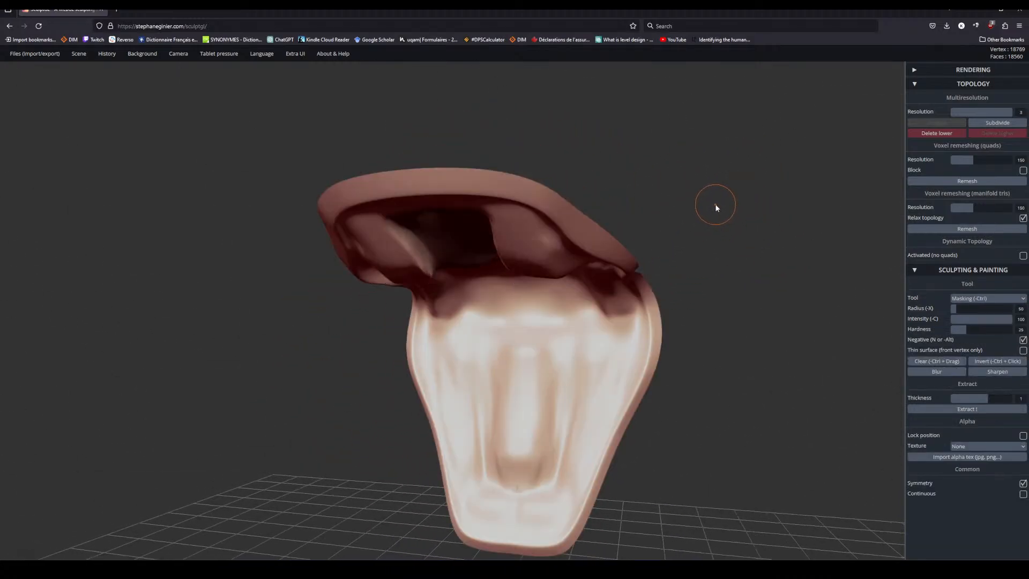
{"action": "left_click_drag", "start_coordinate": [720, 217], "coordinate": [758, 157]}
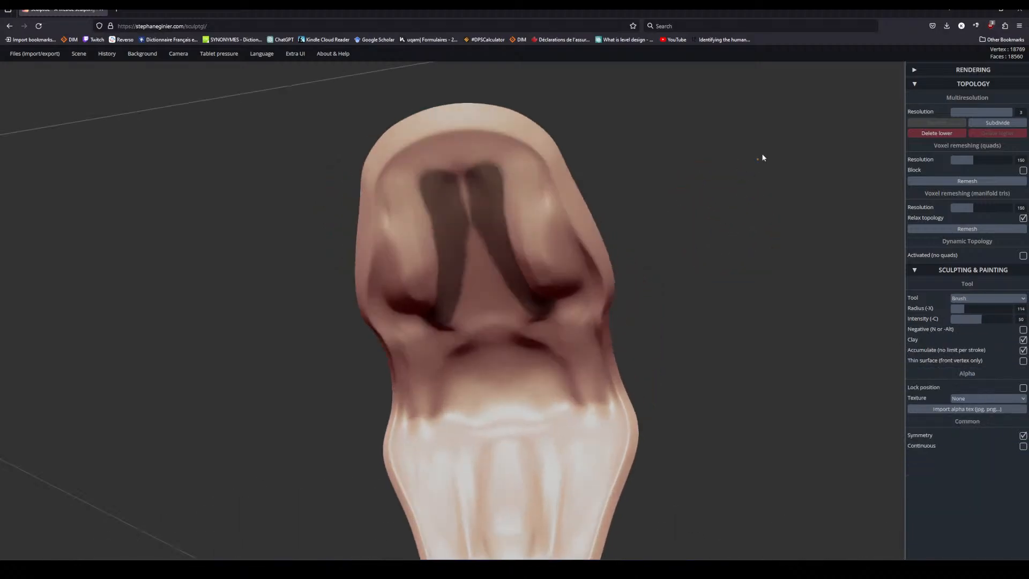
{"action": "left_click", "coordinate": [697, 181], "text": "ctrl"}
{"action": "mouse_move", "coordinate": [725, 192]}
{"action": "left_mouse_down", "text": "ctrl"}
{"action": "mouse_move", "coordinate": [697, 181]}
{"action": "mouse_move", "coordinate": [618, 189]}
{"action": "mouse_move", "coordinate": [719, 177]}
{"action": "mouse_move", "coordinate": [742, 193]}
{"action": "mouse_move", "coordinate": [703, 165]}
{"action": "mouse_move", "coordinate": [644, 241]}
{"action": "mouse_move", "coordinate": [701, 260]}
{"action": "mouse_move", "coordinate": [707, 188]}
{"action": "mouse_move", "coordinate": [674, 230]}
{"action": "mouse_move", "coordinate": [712, 209]}
{"action": "mouse_move", "coordinate": [707, 268]}
{"action": "mouse_move", "coordinate": [701, 246]}
{"action": "left_mouse_up", "text": "ctrl"}
{"action": "left_click", "coordinate": [712, 182], "text": "ctrl"}
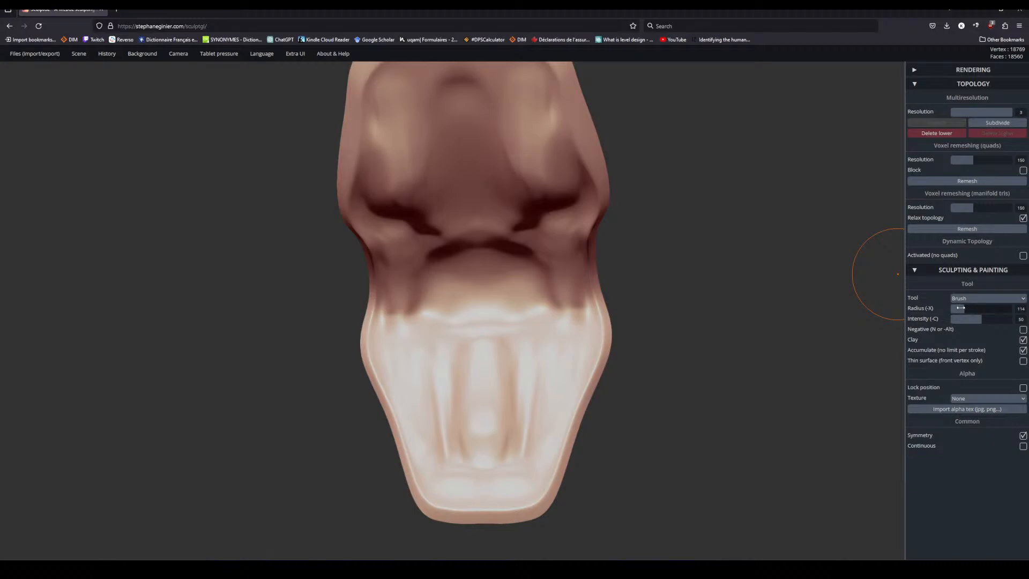
Carve a small hole at the front end of the lower jaw's central ridge using the negative Brush at radius 24.
{"action": "left_click_drag", "start_coordinate": [962, 309], "coordinate": [953, 308]}
{"action": "mouse_move", "coordinate": [718, 370]}
{"action": "left_mouse_down"}
{"action": "mouse_move", "coordinate": [737, 234]}
{"action": "mouse_move", "coordinate": [701, 232]}
{"action": "mouse_move", "coordinate": [727, 360]}
{"action": "mouse_move", "coordinate": [719, 375]}
{"action": "left_mouse_up"}
{"action": "scroll", "coordinate": [723, 361], "scroll_direction": "up", "scroll_amount": 3}
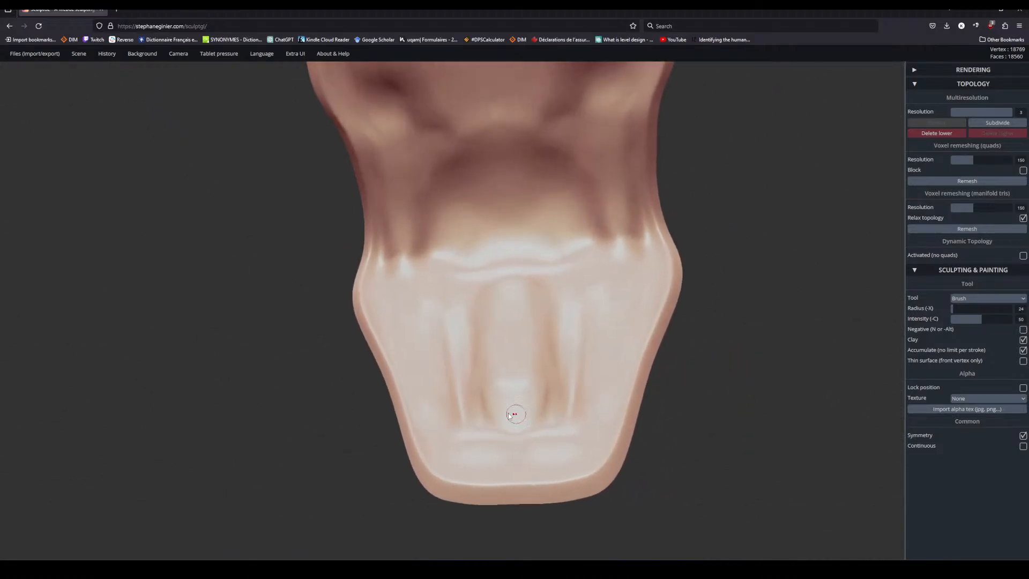
{"action": "left_click_drag", "start_coordinate": [513, 398], "coordinate": [514, 400], "text": "alt"}
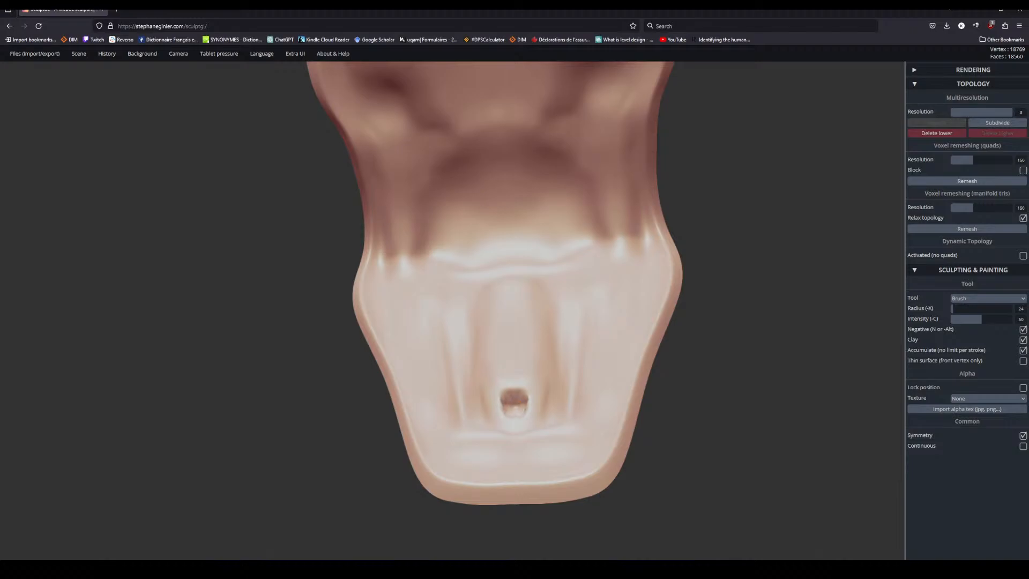
{"action": "mouse_move", "coordinate": [721, 411]}
{"action": "left_mouse_down"}
{"action": "mouse_move", "coordinate": [529, 416]}
{"action": "mouse_move", "coordinate": [644, 433]}
{"action": "mouse_move", "coordinate": [655, 397]}
{"action": "mouse_move", "coordinate": [757, 404]}
{"action": "mouse_move", "coordinate": [636, 403]}
{"action": "mouse_move", "coordinate": [454, 340]}
{"action": "left_mouse_up"}
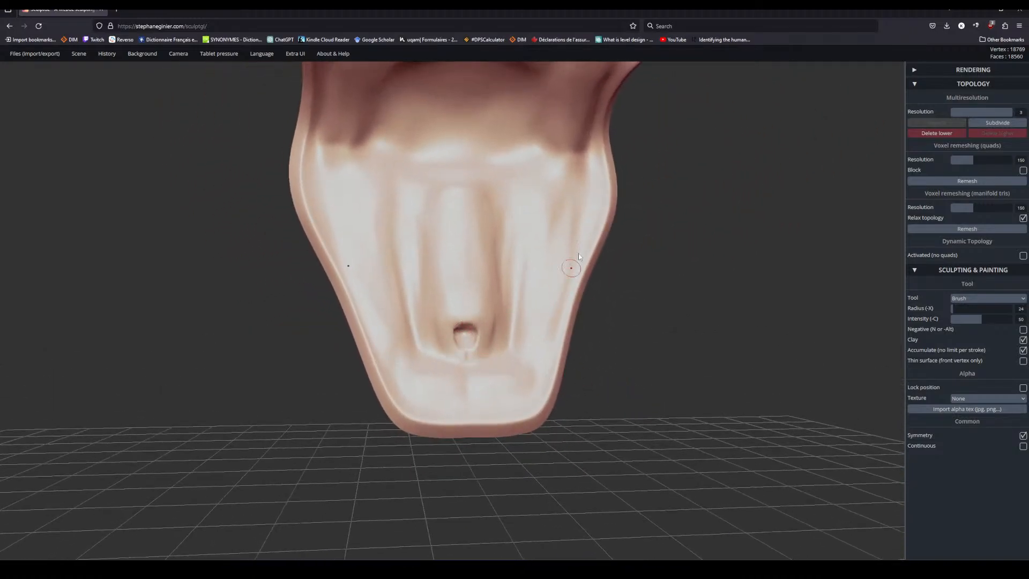
Subdivide the mesh to resolution level 4 and smooth the small hole in the lower jaw.
{"action": "left_click", "coordinate": [992, 122]}
{"action": "left_click_drag", "start_coordinate": [669, 334], "coordinate": [656, 327]}
{"action": "mouse_move", "coordinate": [469, 341]}
{"action": "left_mouse_down", "text": "shift"}
{"action": "mouse_move", "coordinate": [491, 348]}
{"action": "mouse_move", "coordinate": [467, 361]}
{"action": "left_mouse_up", "text": "shift"}
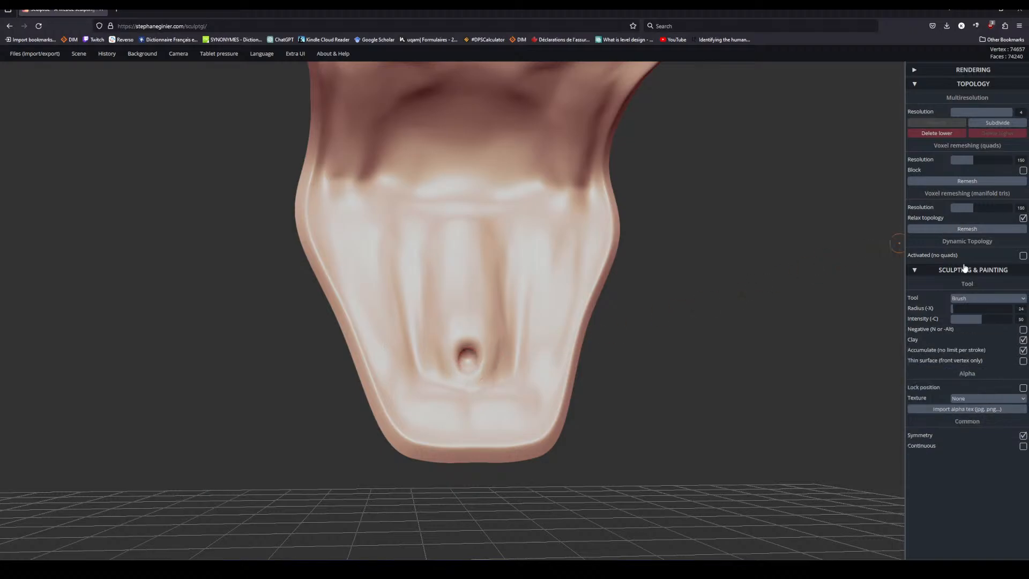
Refine the rim around the lower jaw's hole using the negative Flatten tool at radius 24 and intensity 29, smoothing the transition.
{"action": "left_click", "coordinate": [959, 299]}
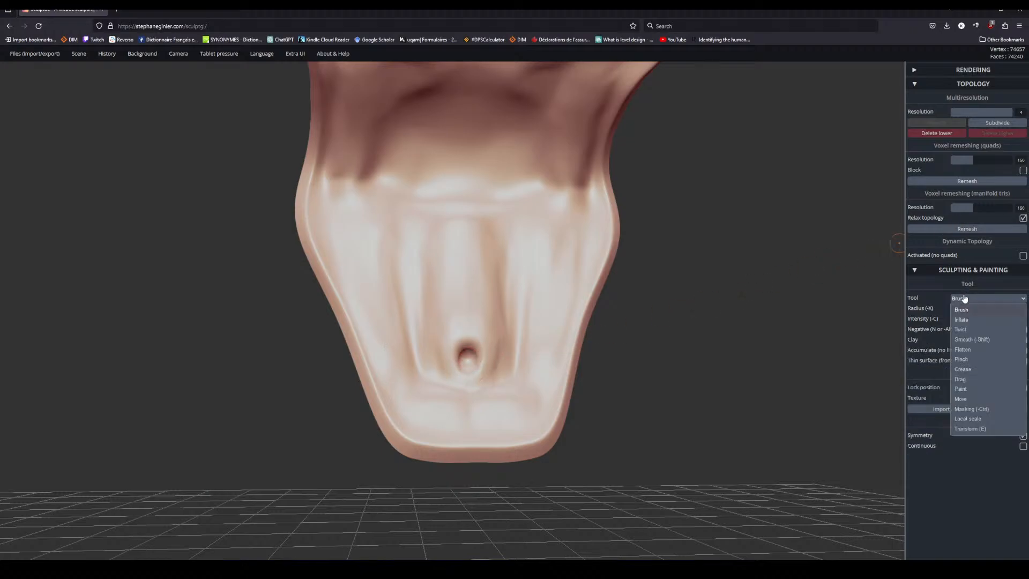
{"action": "left_click", "coordinate": [963, 350]}
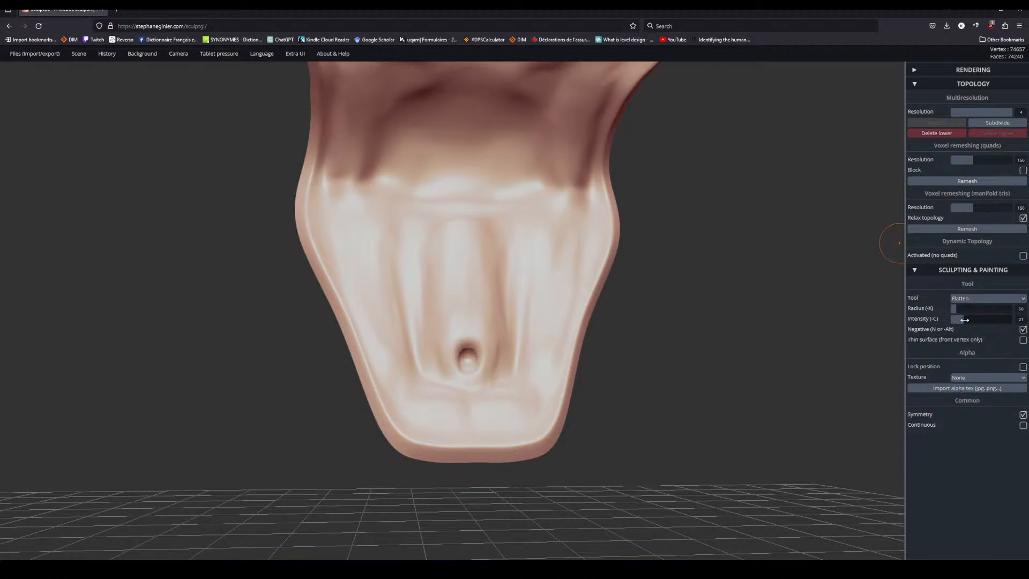
{"action": "left_click", "coordinate": [954, 308]}
{"action": "mouse_move", "coordinate": [449, 353]}
{"action": "left_mouse_down"}
{"action": "mouse_move", "coordinate": [467, 380]}
{"action": "mouse_move", "coordinate": [455, 367]}
{"action": "left_mouse_up"}
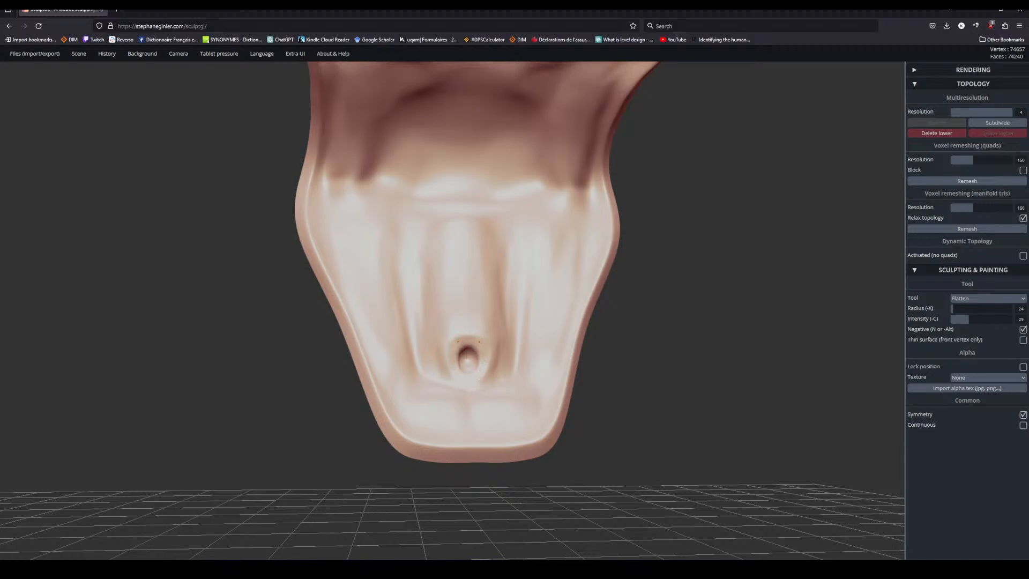
{"action": "left_click_drag", "start_coordinate": [634, 360], "coordinate": [519, 361]}
{"action": "mouse_move", "coordinate": [544, 358]}
{"action": "left_mouse_down", "text": "shift"}
{"action": "mouse_move", "coordinate": [549, 375]}
{"action": "mouse_move", "coordinate": [564, 357]}
{"action": "left_mouse_up", "text": "shift"}
{"action": "left_click_drag", "start_coordinate": [692, 435], "coordinate": [672, 383]}
{"action": "left_click_drag", "start_coordinate": [726, 307], "coordinate": [724, 344], "text": "alt"}
{"action": "left_click_drag", "start_coordinate": [757, 343], "coordinate": [693, 343]}
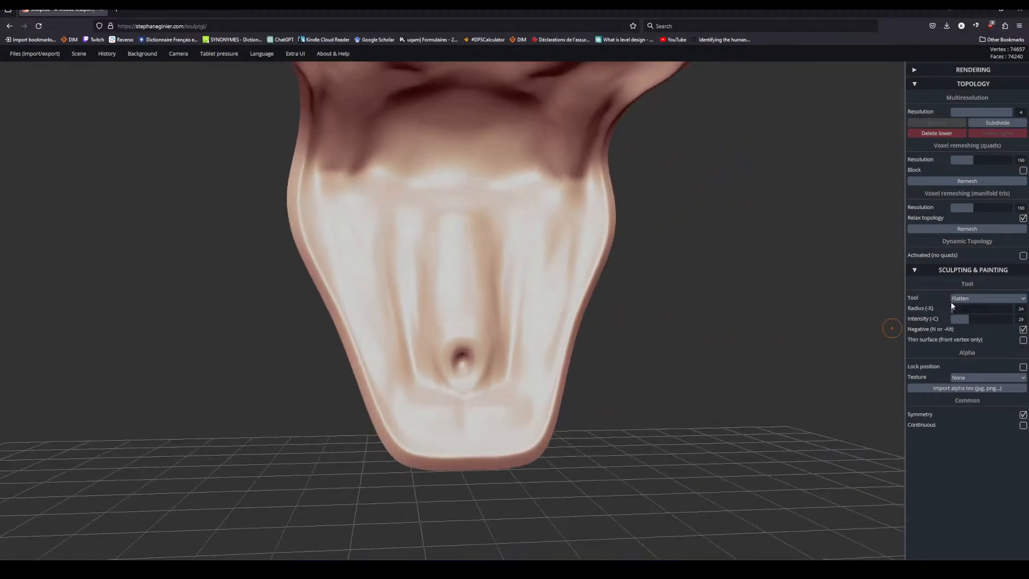
Set the Flatten radius to 66 and sharpen the grooves and ridges along the inside of the lower jaw.
{"action": "left_click_drag", "start_coordinate": [953, 307], "coordinate": [958, 309]}
{"action": "left_click_drag", "start_coordinate": [665, 361], "coordinate": [546, 354]}
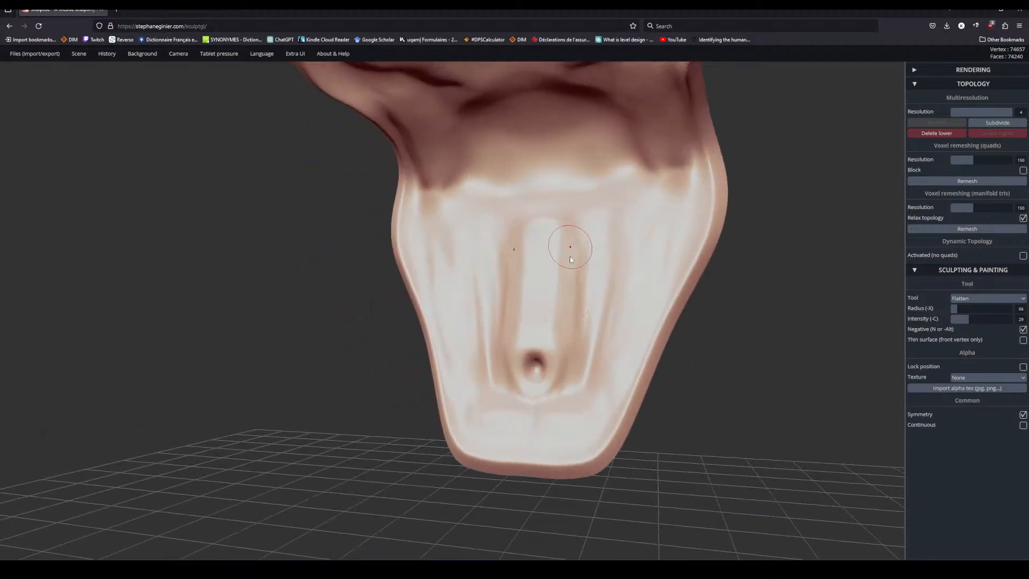
{"action": "left_click_drag", "start_coordinate": [696, 369], "coordinate": [727, 317]}
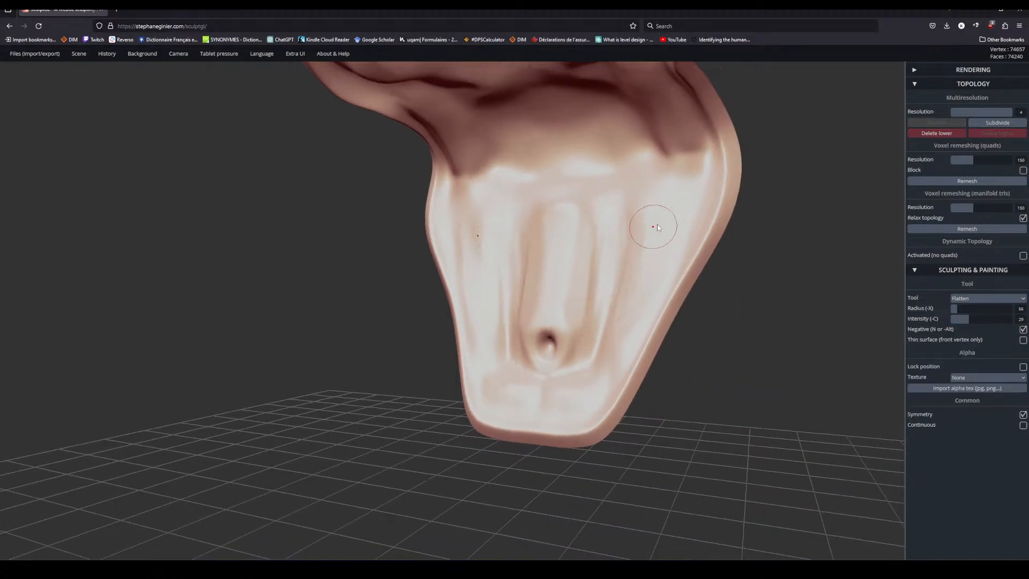
{"action": "mouse_move", "coordinate": [685, 382]}
{"action": "left_mouse_down"}
{"action": "mouse_move", "coordinate": [719, 379]}
{"action": "mouse_move", "coordinate": [607, 280]}
{"action": "left_mouse_up"}
Add lengthwise grooves to the roof of the mouth with the negative Flatten tool and check the whole piece.
{"action": "left_click_drag", "start_coordinate": [696, 179], "coordinate": [577, 258], "text": "alt"}
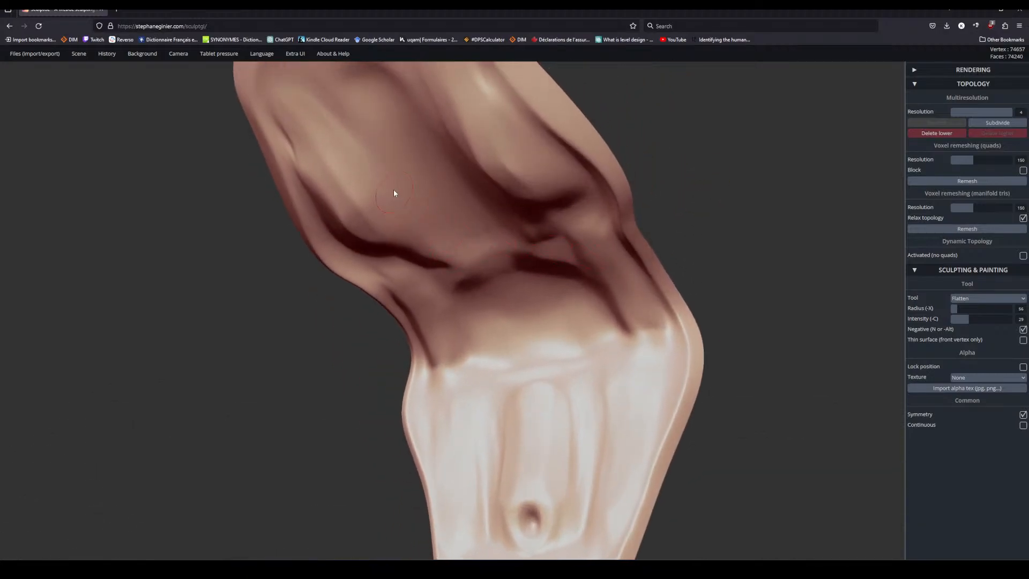
{"action": "left_click_drag", "start_coordinate": [320, 131], "coordinate": [381, 200]}
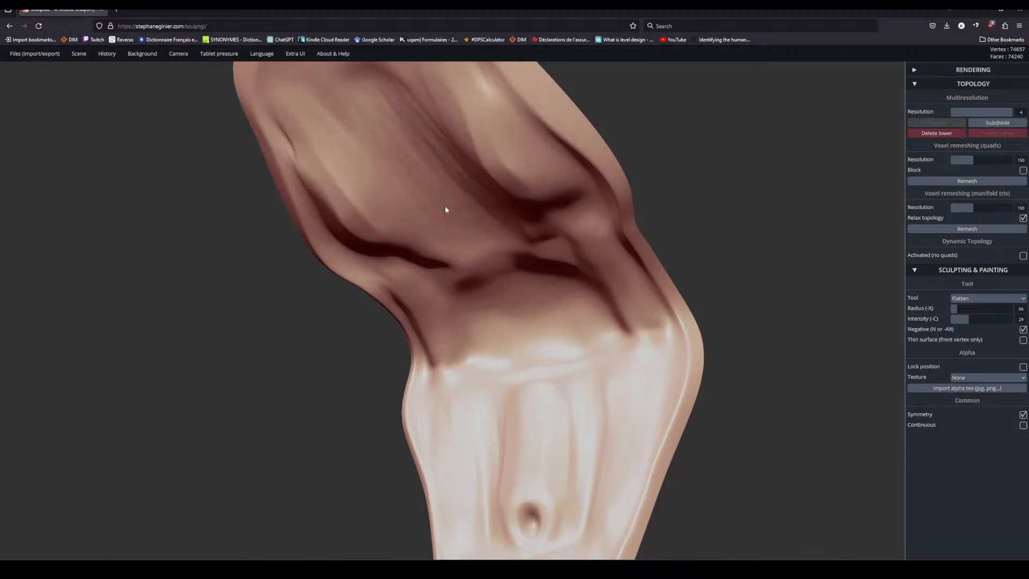
{"action": "left_click_drag", "start_coordinate": [786, 287], "coordinate": [705, 272]}
{"action": "key", "text": "n"}
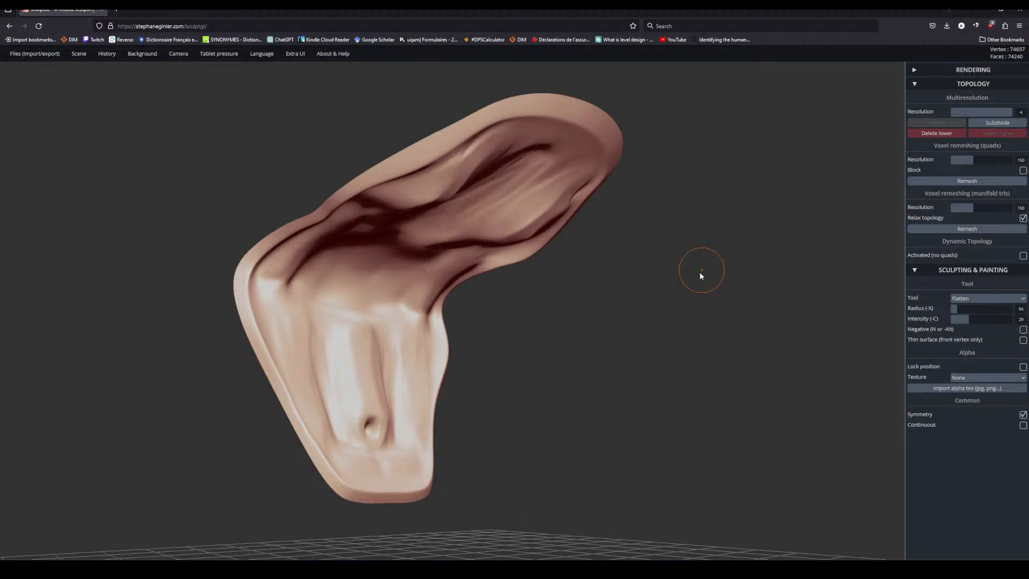
{"action": "mouse_move", "coordinate": [651, 338]}
{"action": "left_mouse_down"}
{"action": "mouse_move", "coordinate": [668, 336]}
{"action": "mouse_move", "coordinate": [653, 264]}
{"action": "mouse_move", "coordinate": [642, 272]}
{"action": "mouse_move", "coordinate": [674, 272]}
{"action": "left_mouse_up"}
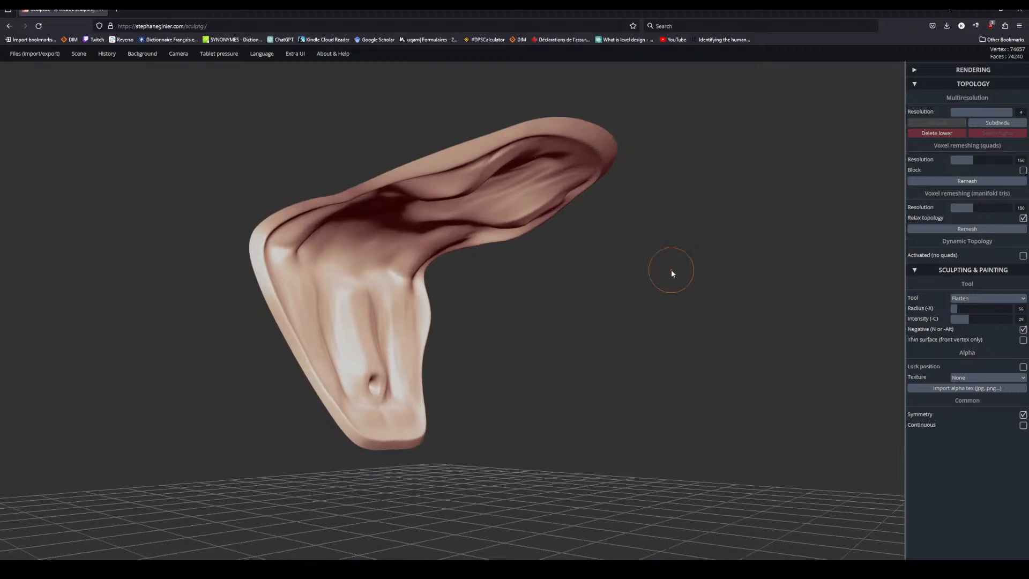
Export the sculpted mesh as an OBJ file and show the downloaded file in its folder.
{"action": "mouse_move", "coordinate": [43, 56]}
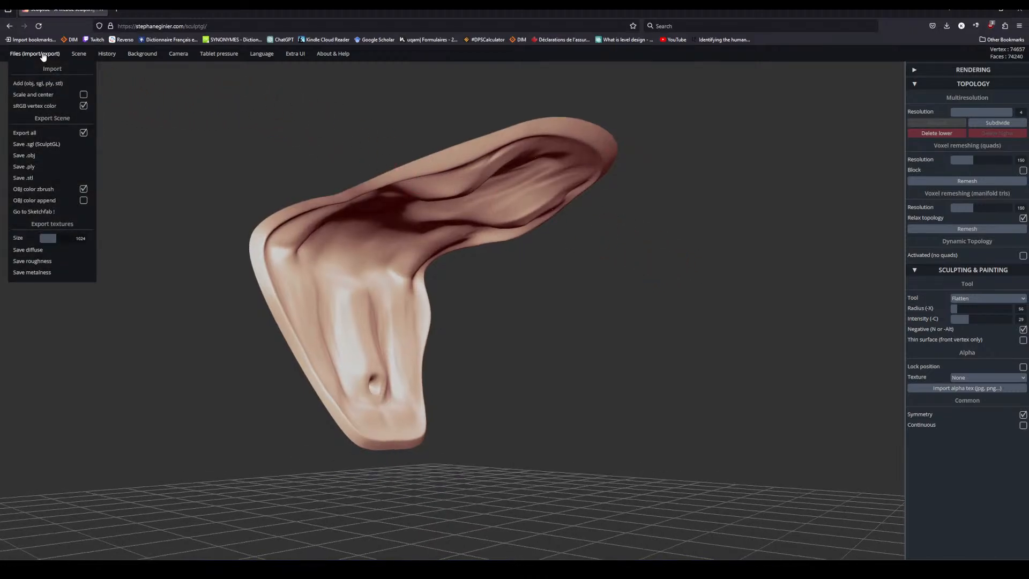
{"action": "left_click", "coordinate": [29, 159]}
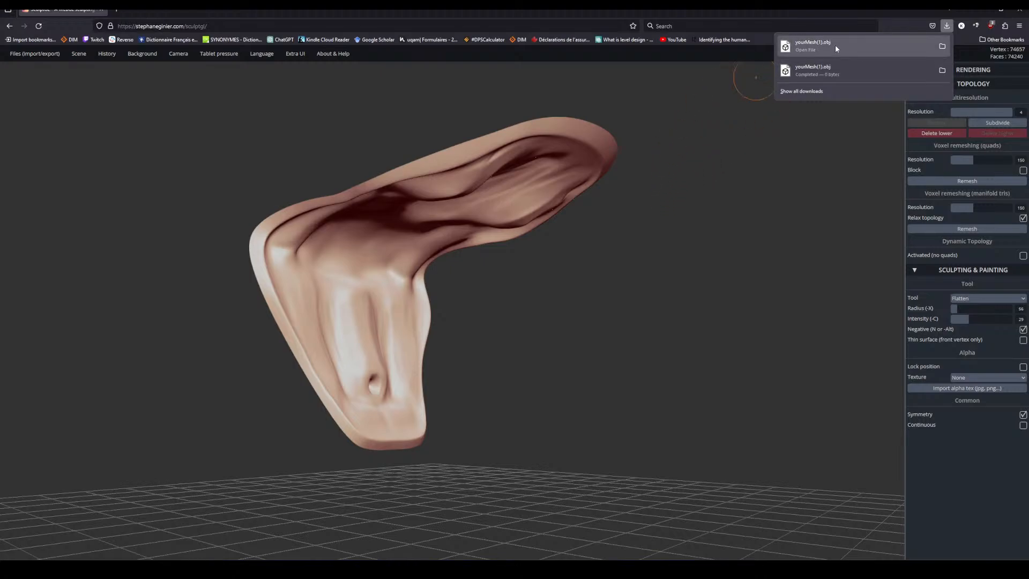
{"action": "mouse_move", "coordinate": [141, 568]}
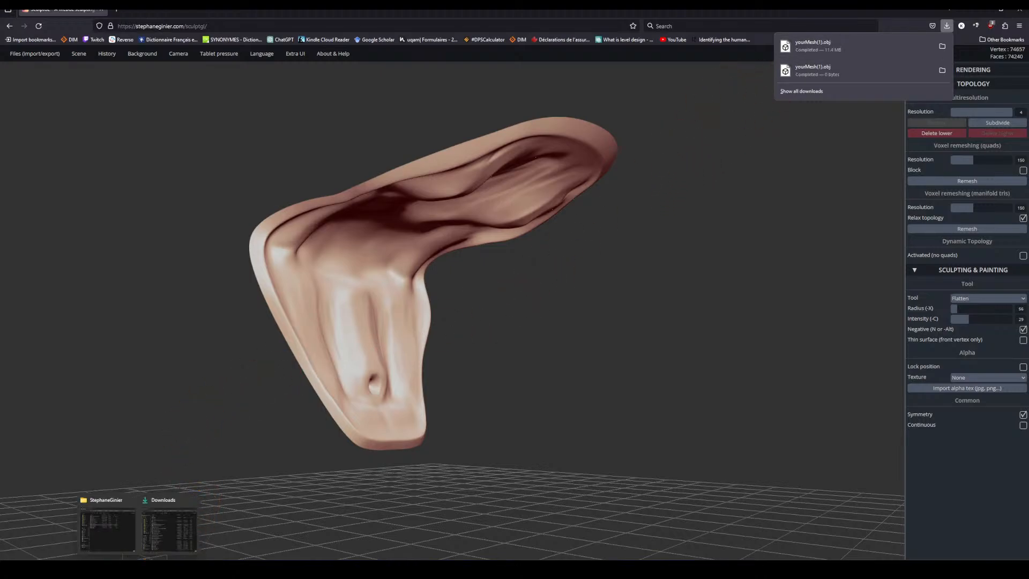
{"action": "left_click", "coordinate": [169, 501]}
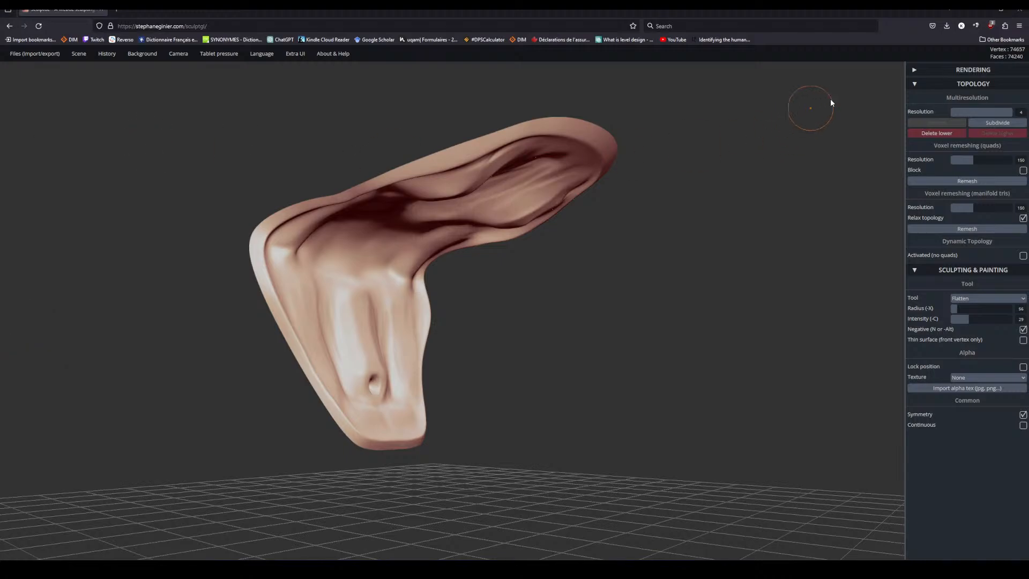
{"action": "left_click", "coordinate": [945, 26]}
{"action": "left_click", "coordinate": [943, 46]}
Switch to Maya, import the exported OBJ into the scene, and move it about 70 units along Z, clear of the original mouth piece.
{"action": "left_click", "coordinate": [247, 568]}
{"action": "left_click_drag", "start_coordinate": [441, 401], "coordinate": [311, 345], "text": "alt"}
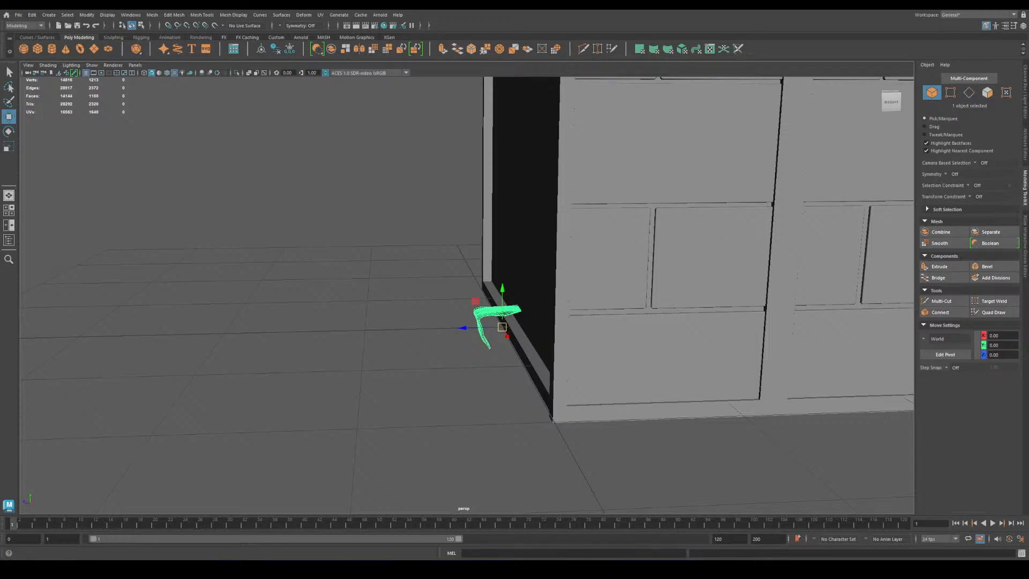
{"action": "left_click_drag", "start_coordinate": [0, 300], "coordinate": [400, 358]}
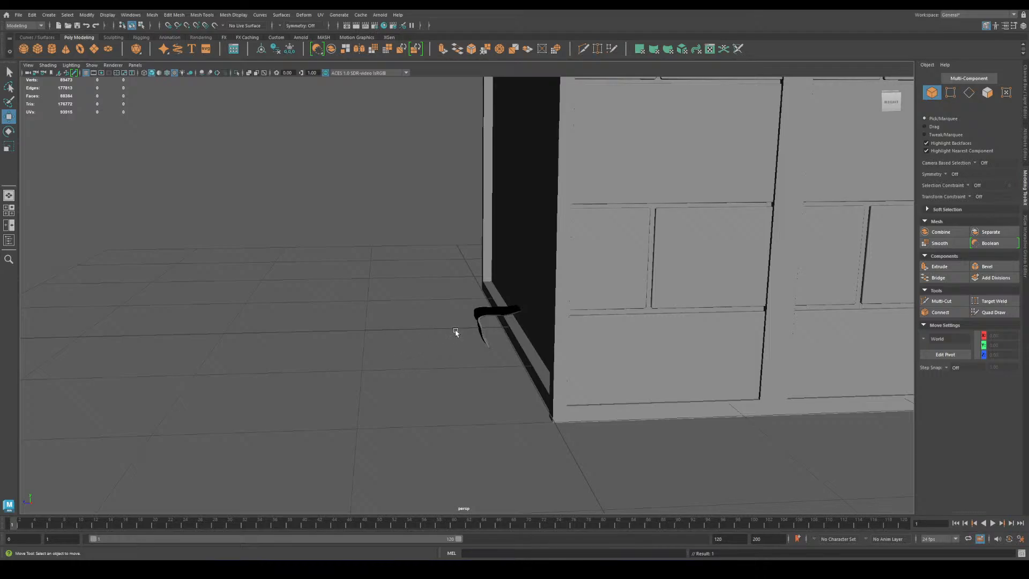
{"action": "left_click", "coordinate": [478, 315]}
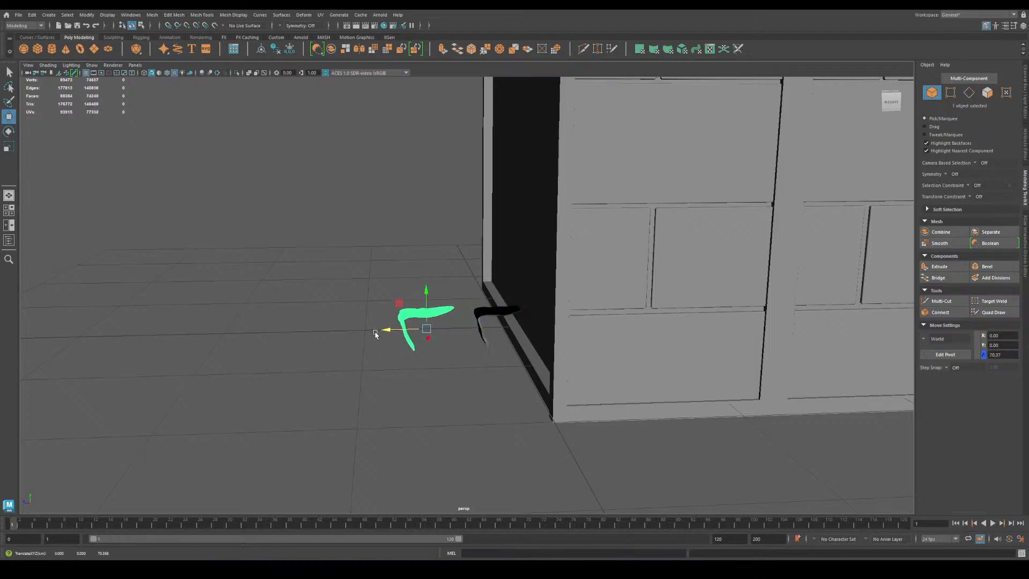